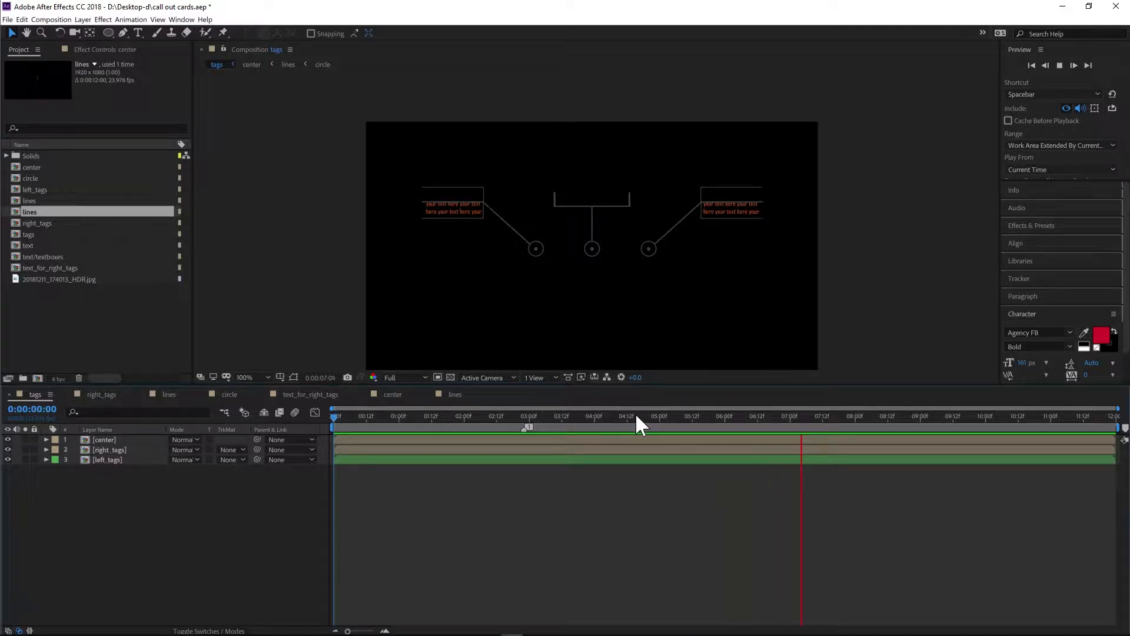
- Scrub the timeline to preview the call-out cards animation
click(512, 417)
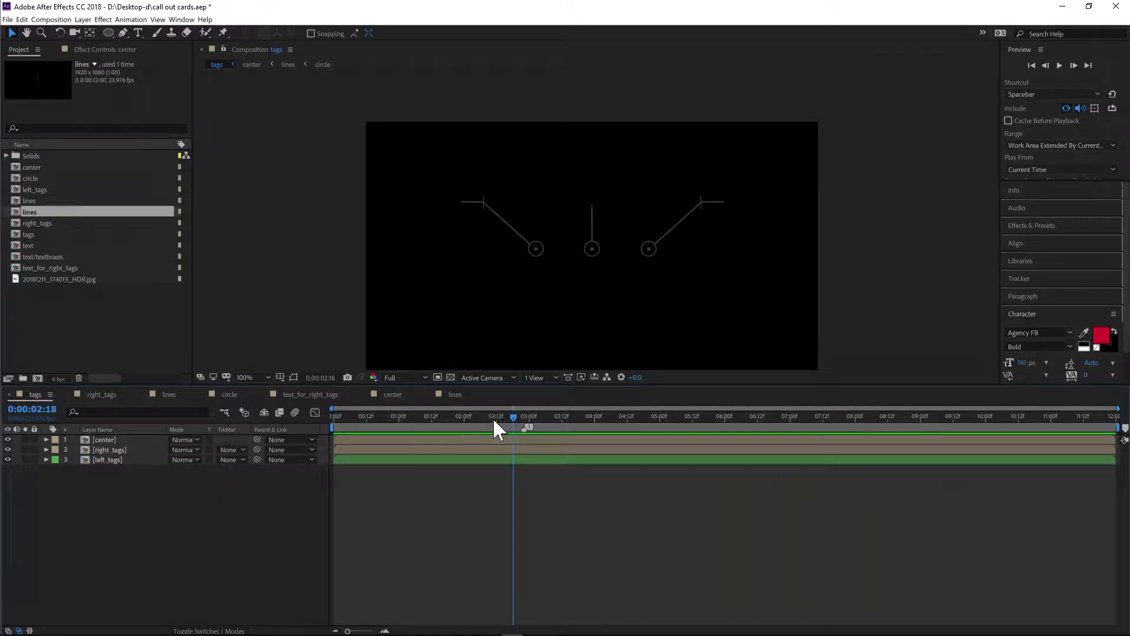
drag(492, 418, 672, 398)
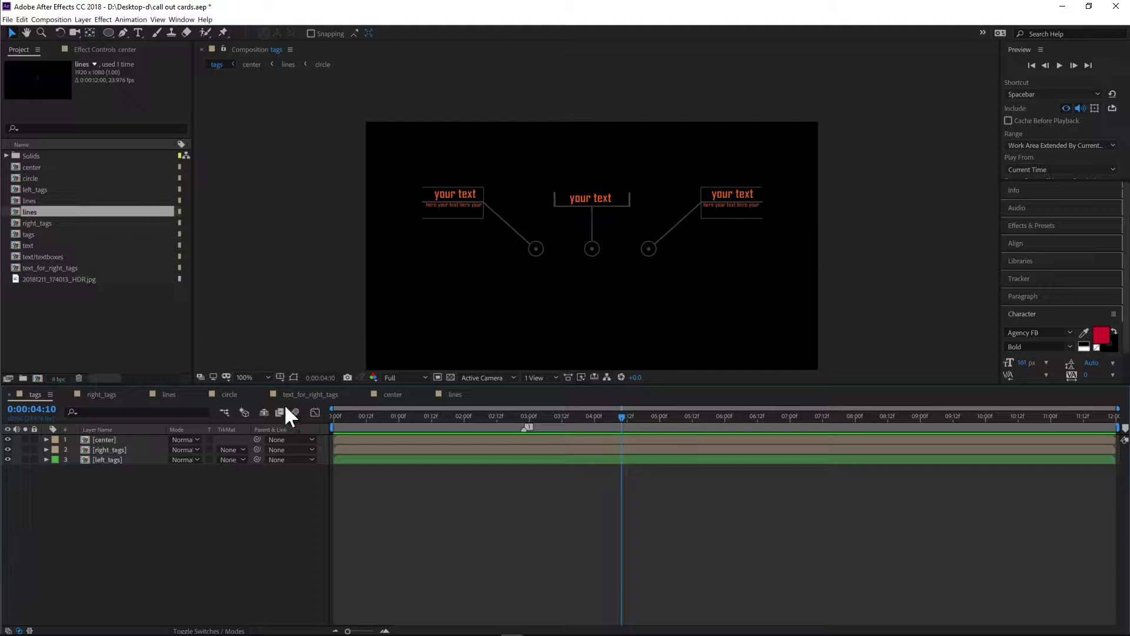
- Open the center precomposition and zoom in and out to inspect its circle and text
click(110, 460)
double_click(104, 439)
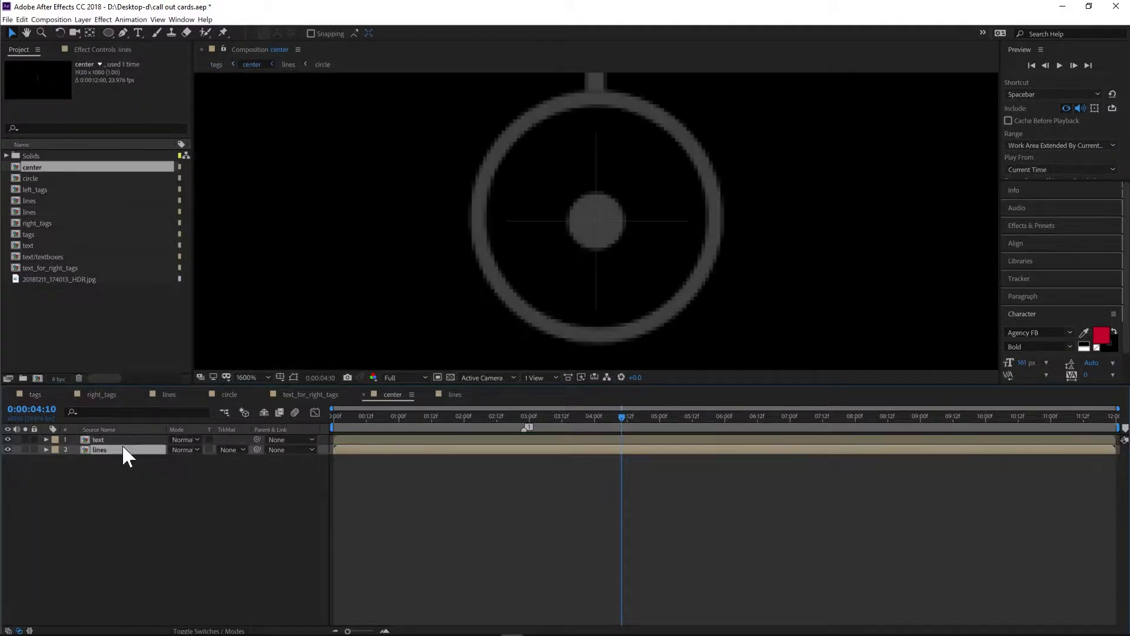
scroll(577, 221, down, 2)
scroll(577, 223, up, 1)
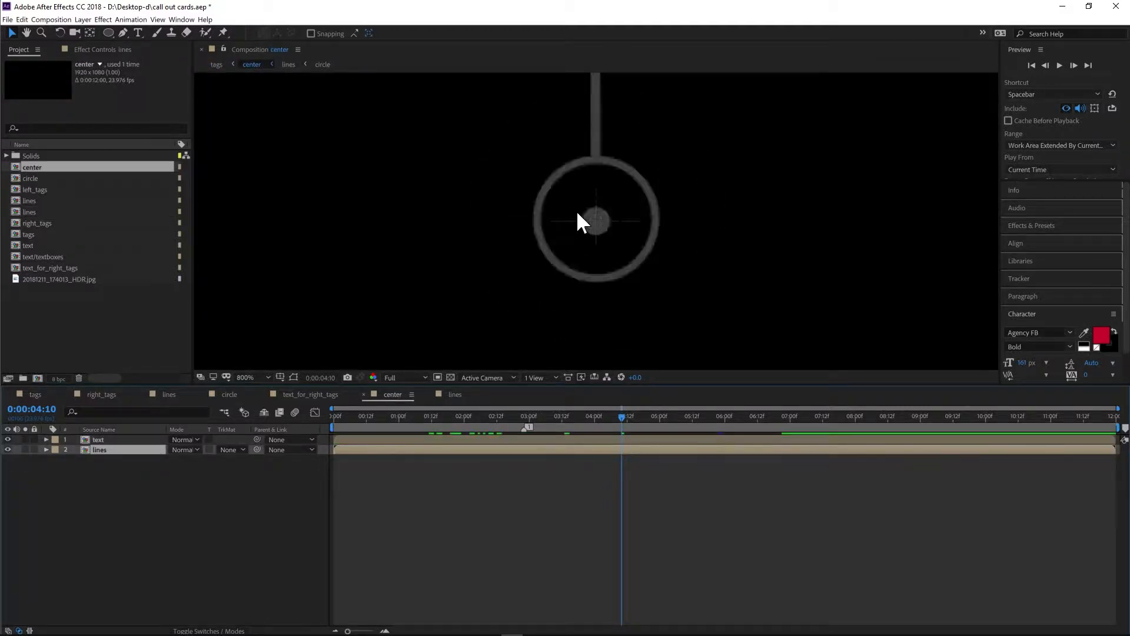
scroll(583, 276, down, 4)
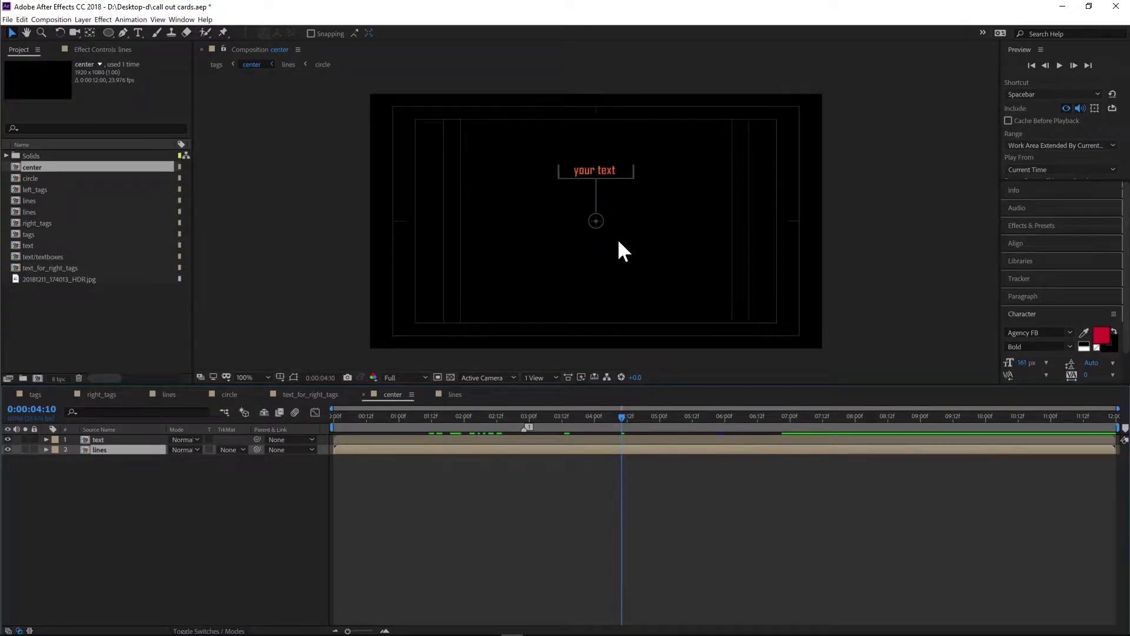
scroll(553, 246, up, 2)
scroll(594, 217, down, 1)
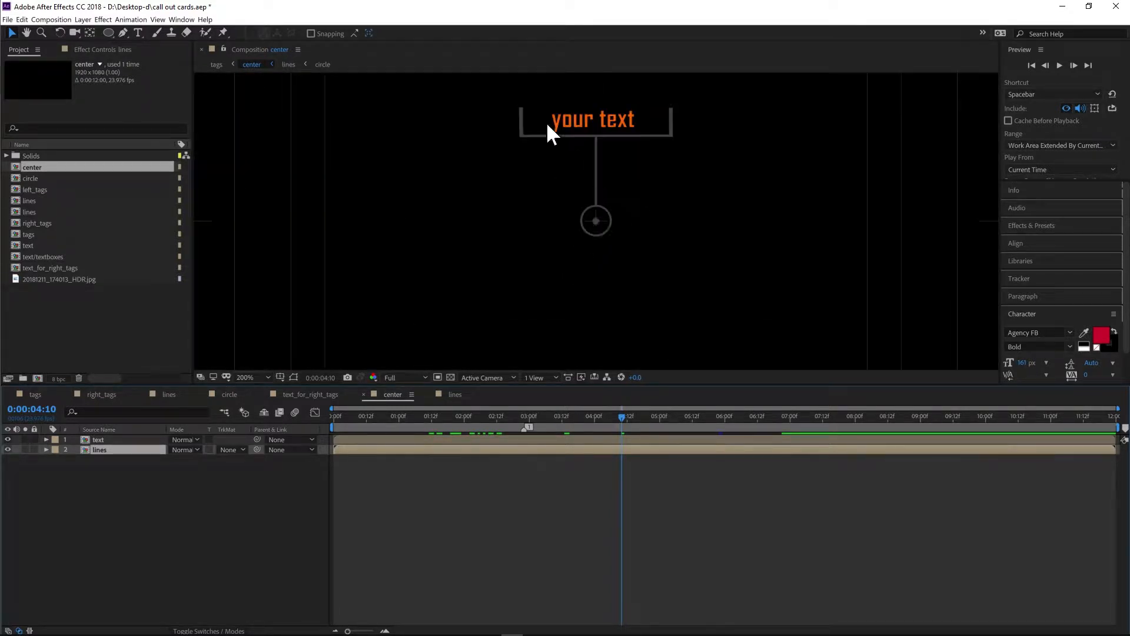
scroll(586, 219, down, 1)
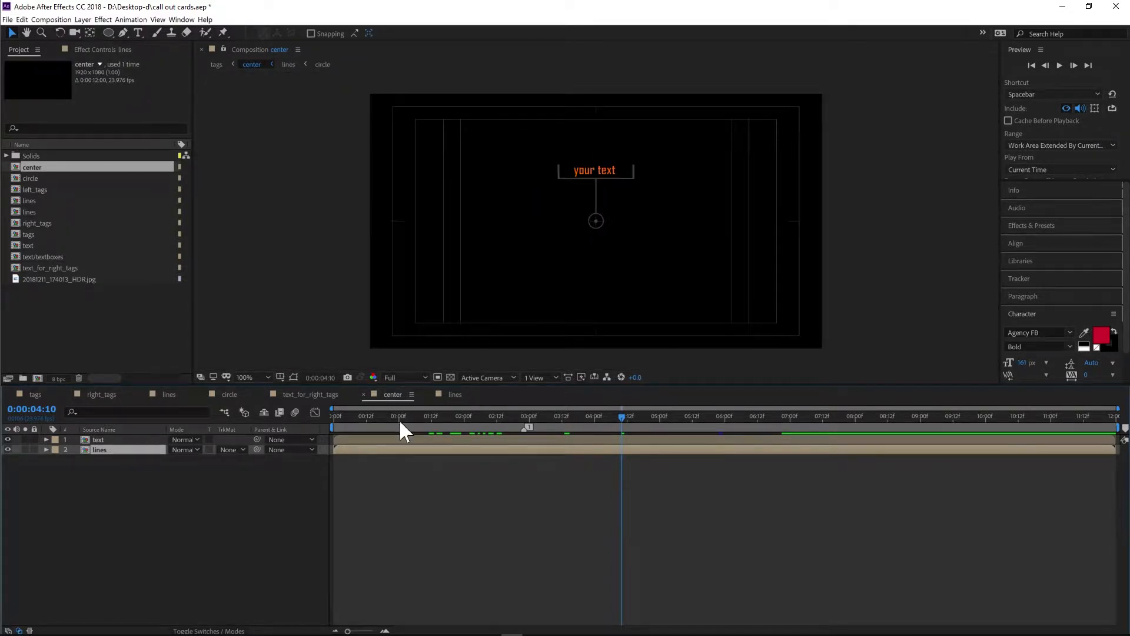
click(281, 378)
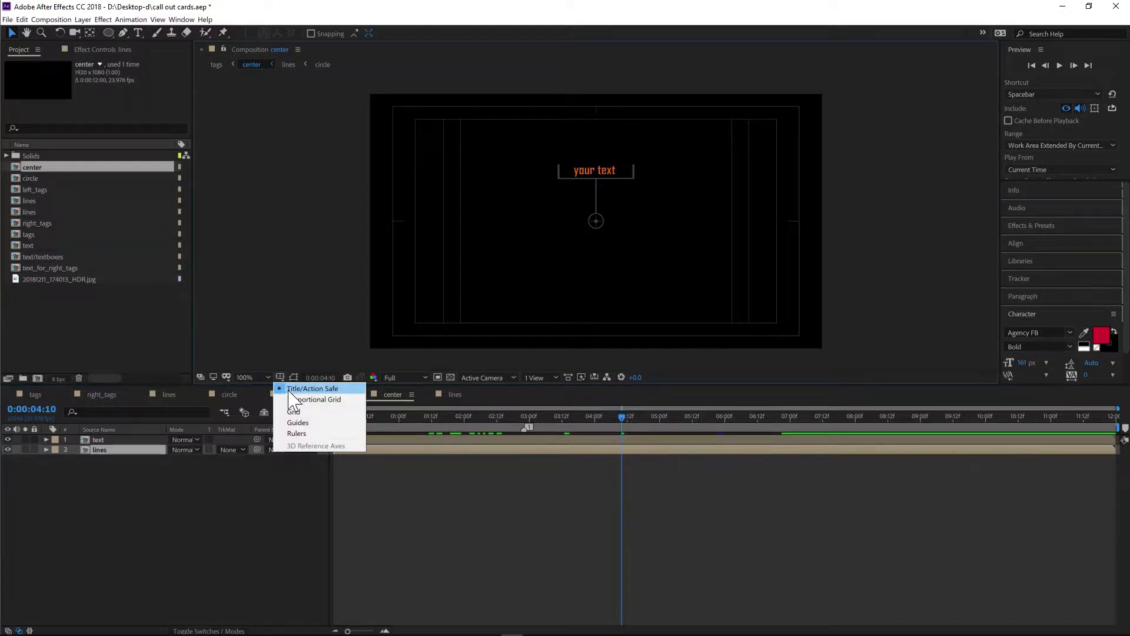
click(317, 390)
click(281, 378)
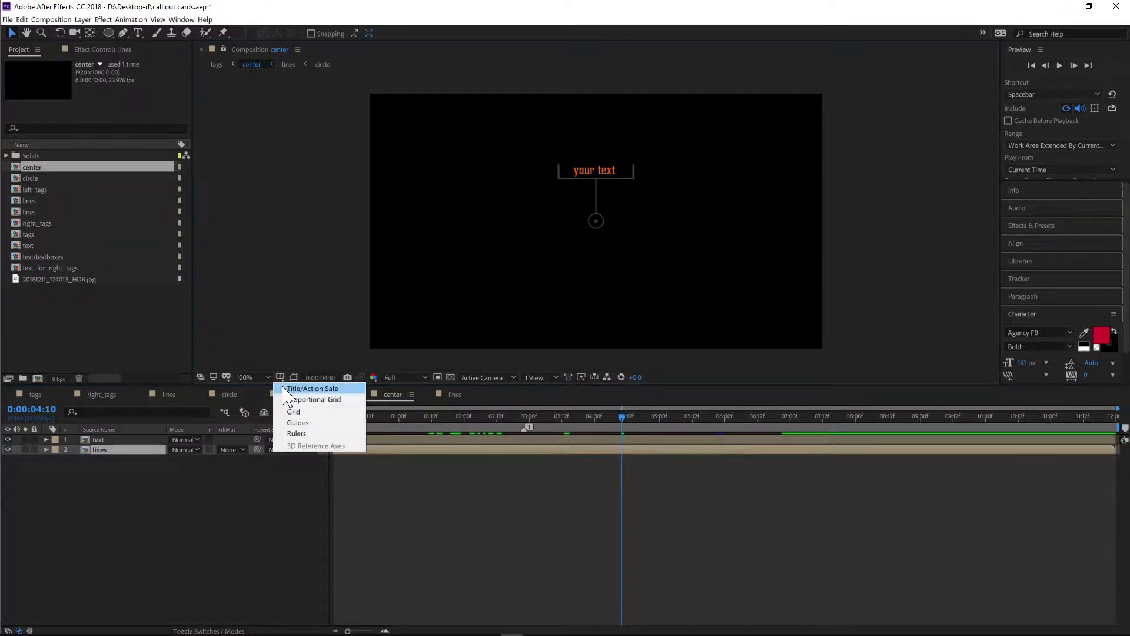
click(291, 389)
- Open the lines precomposition from inside the center composition
scroll(644, 234, up, 3)
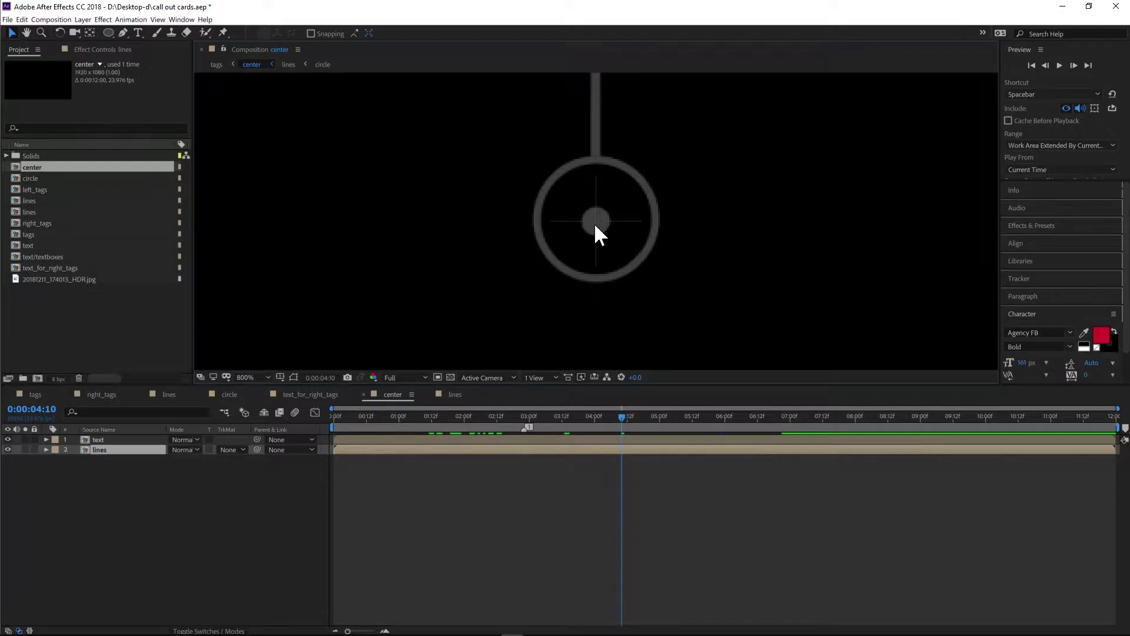
double_click(110, 450)
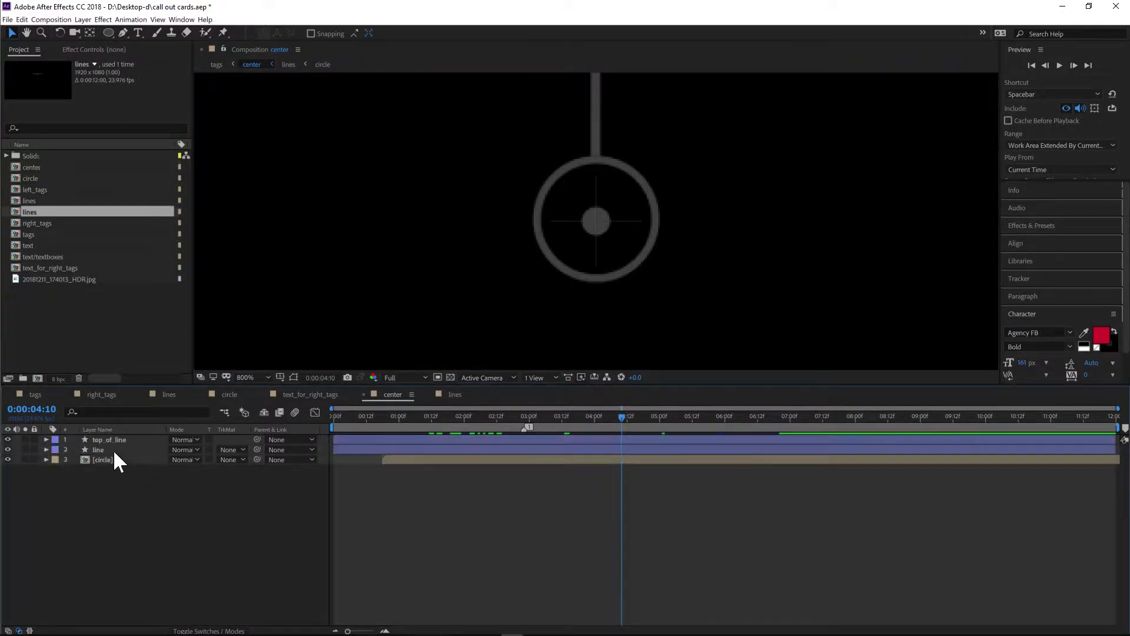
scroll(580, 259, up, 1)
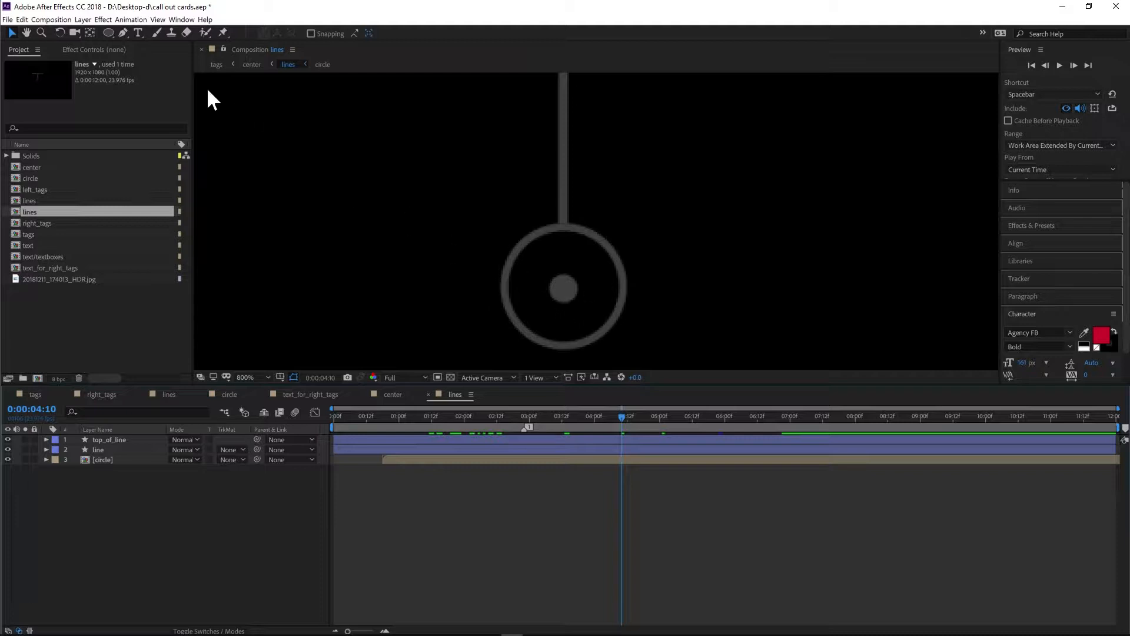
- Select the Ellipse tool and turn on the title/action safe guides in the viewer
click(108, 37)
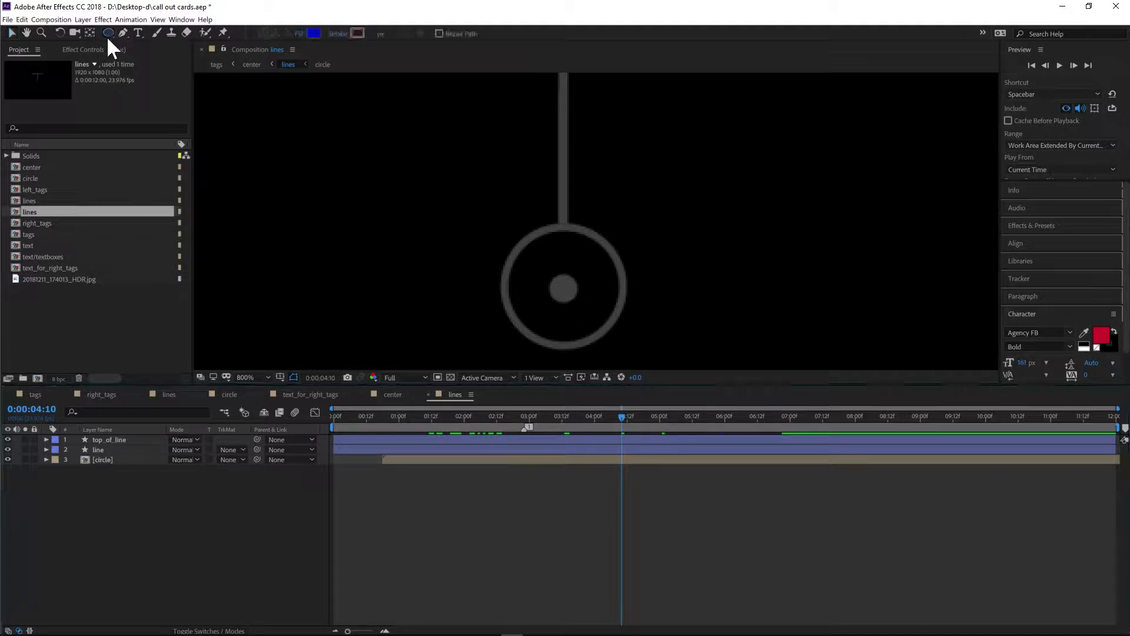
click(279, 378)
click(294, 387)
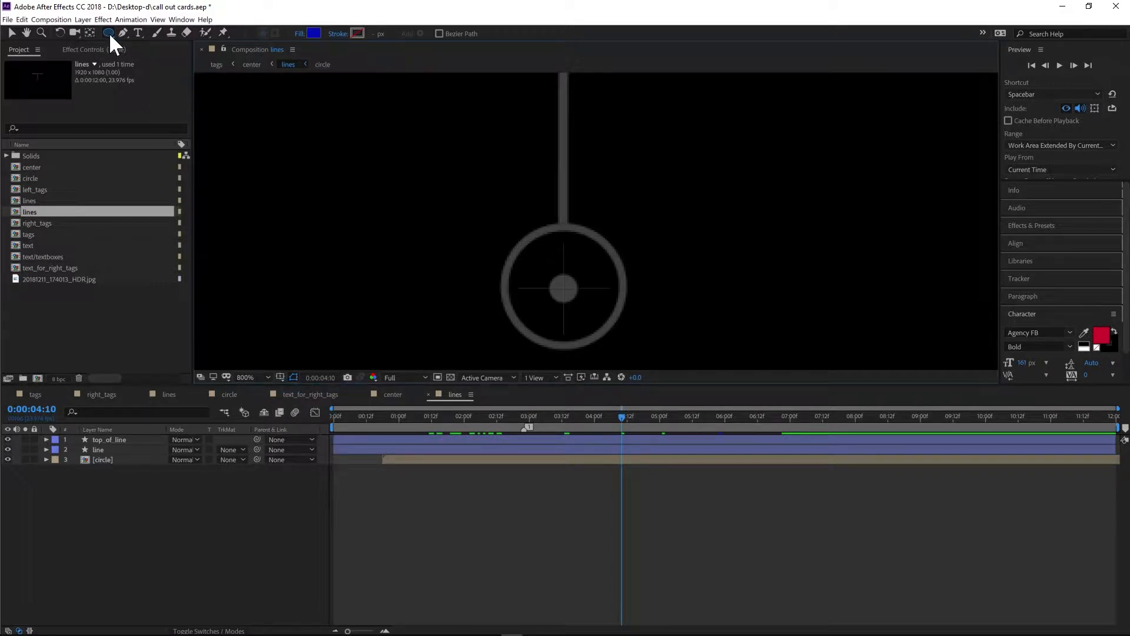
- Draw a circle from the ring's centre outward, about the size of the outer ring
drag(108, 33, 154, 57)
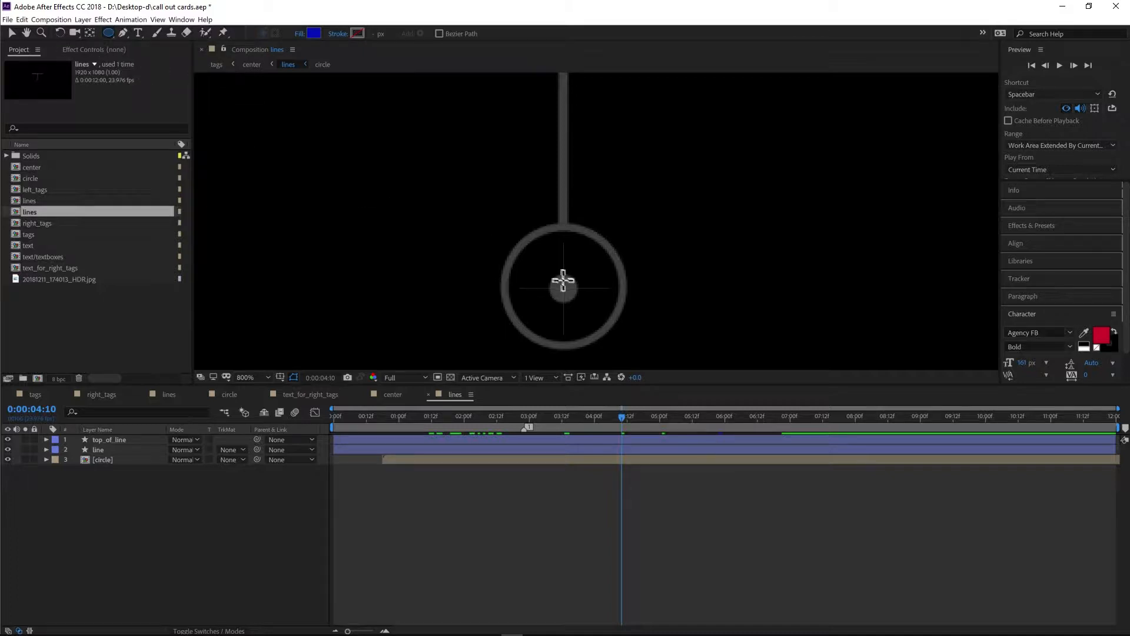
scroll(587, 305, up, 1)
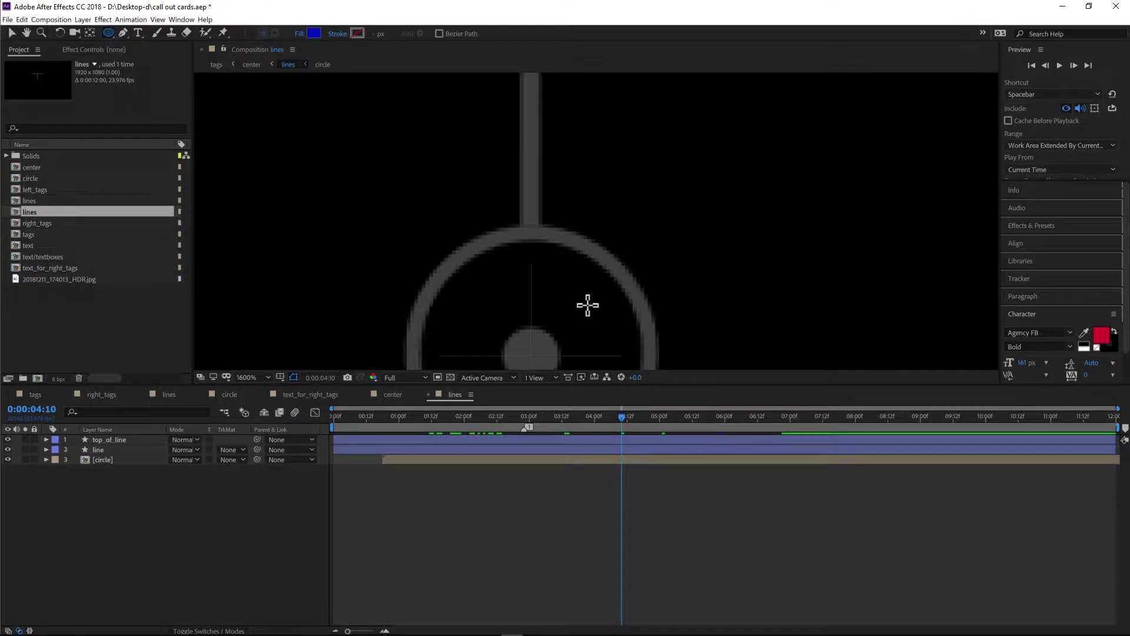
drag(587, 305, 565, 143)
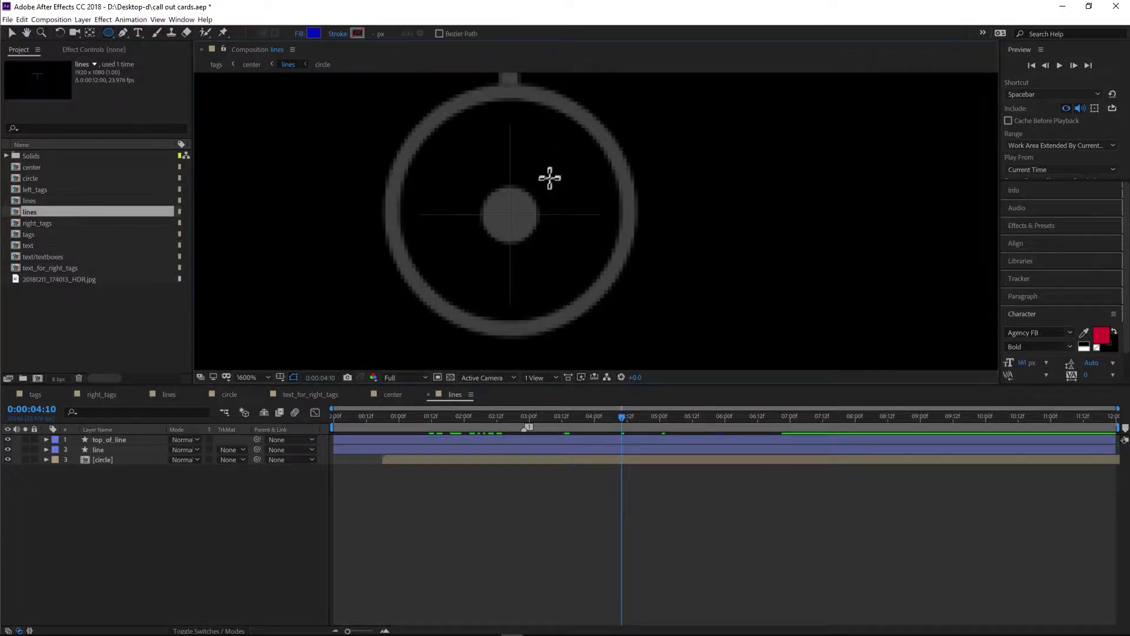
click(509, 214)
drag(510, 214, 638, 296)
key(ctrl)
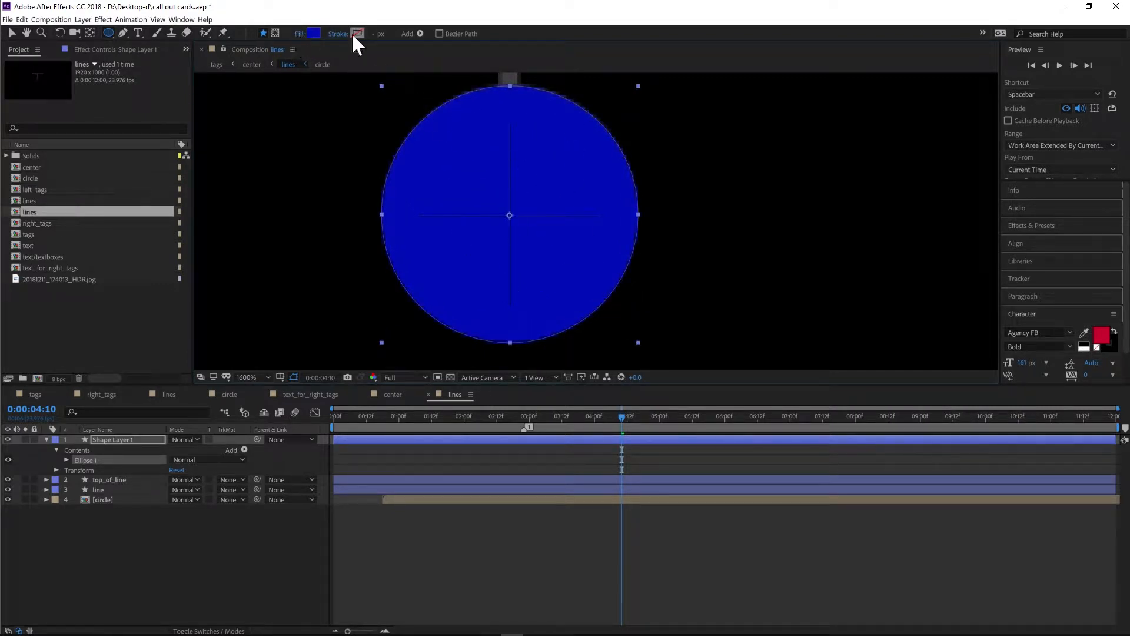
- Remove the new circle's fill and give it a green stroke of 4 px
alt+click(314, 33)
alt+click(314, 34)
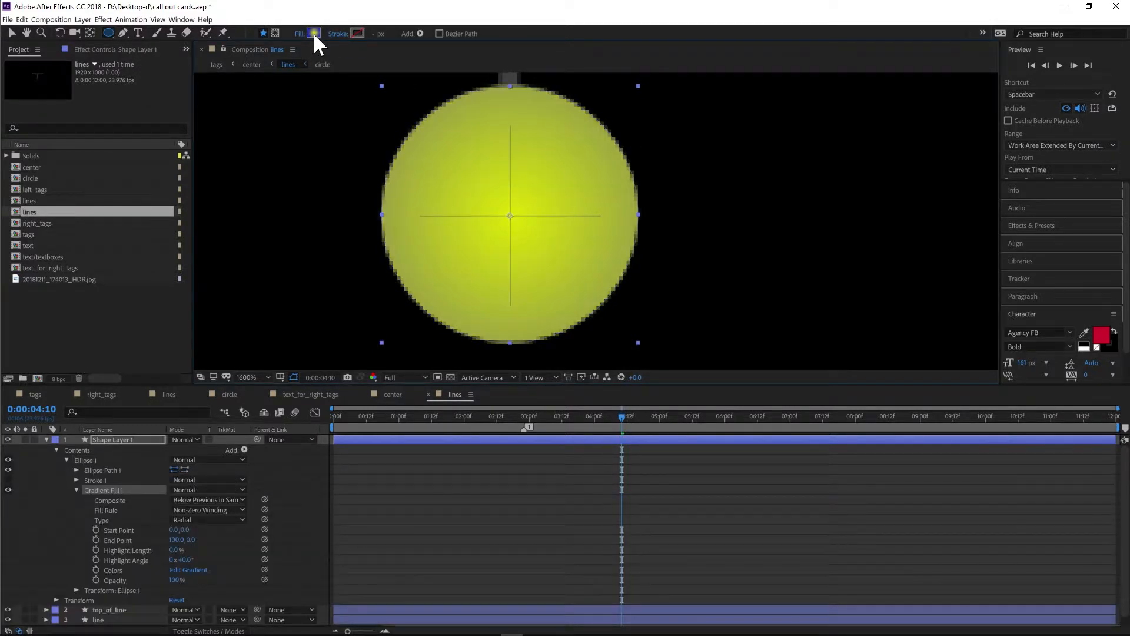
alt+click(314, 35)
alt+click(358, 33)
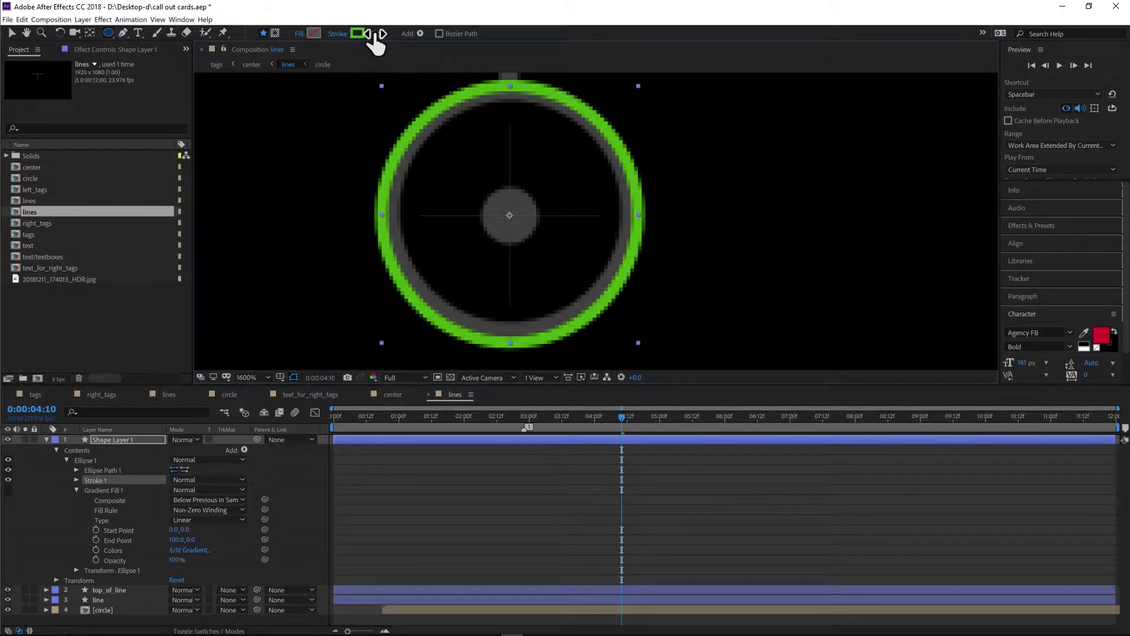
mouse_move(377, 33)
mouse_down()
mouse_move(386, 33)
mouse_move(369, 35)
mouse_up()
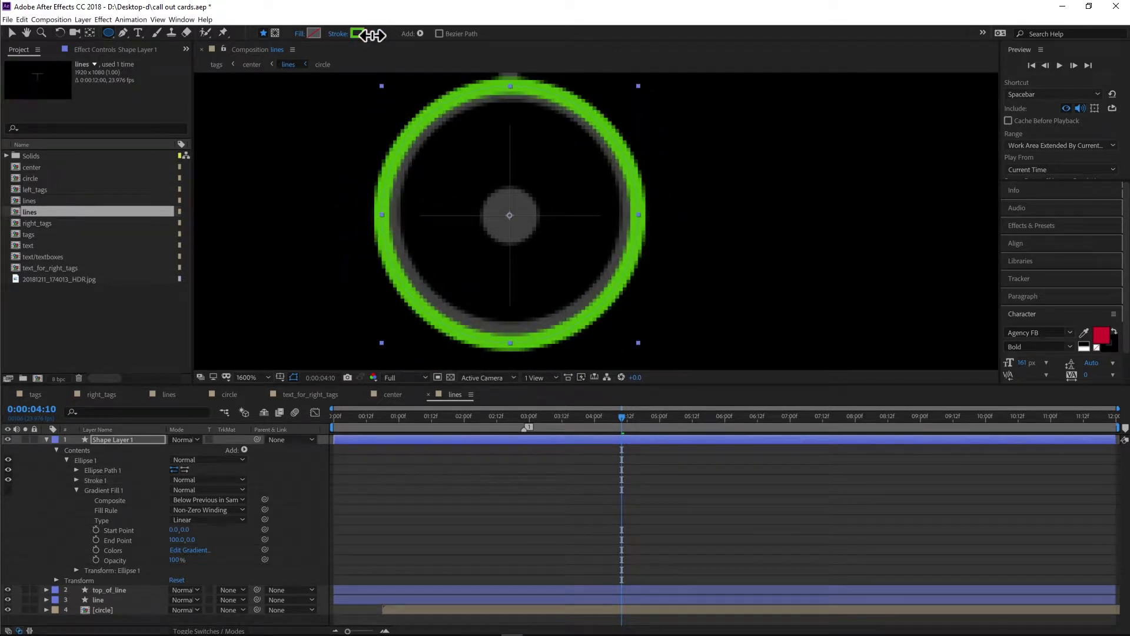
click(117, 441)
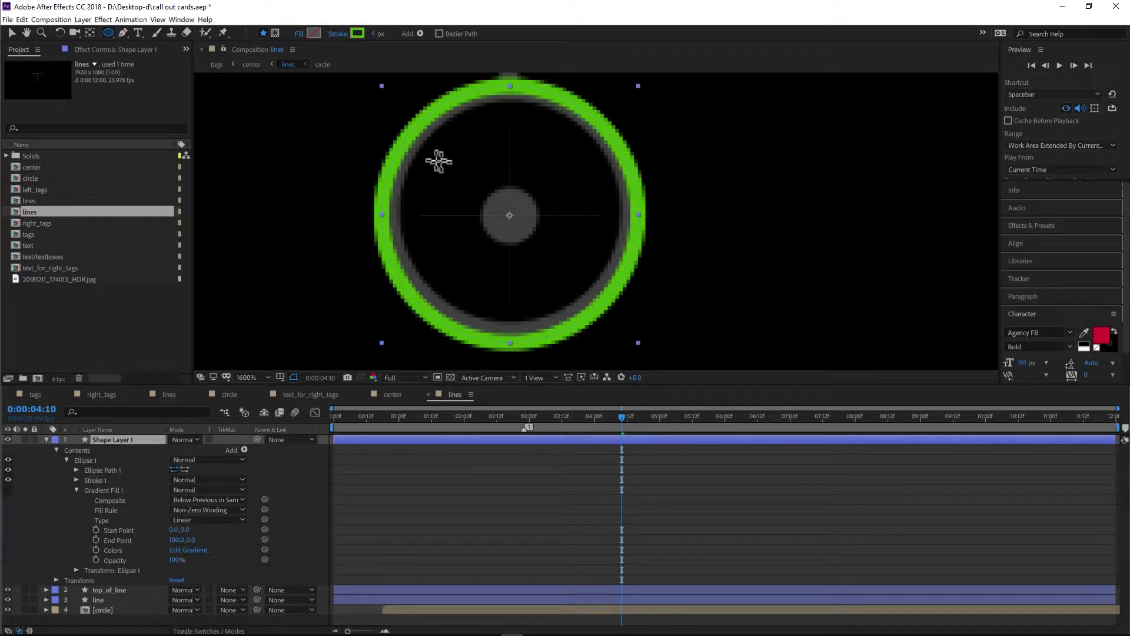
click(46, 439)
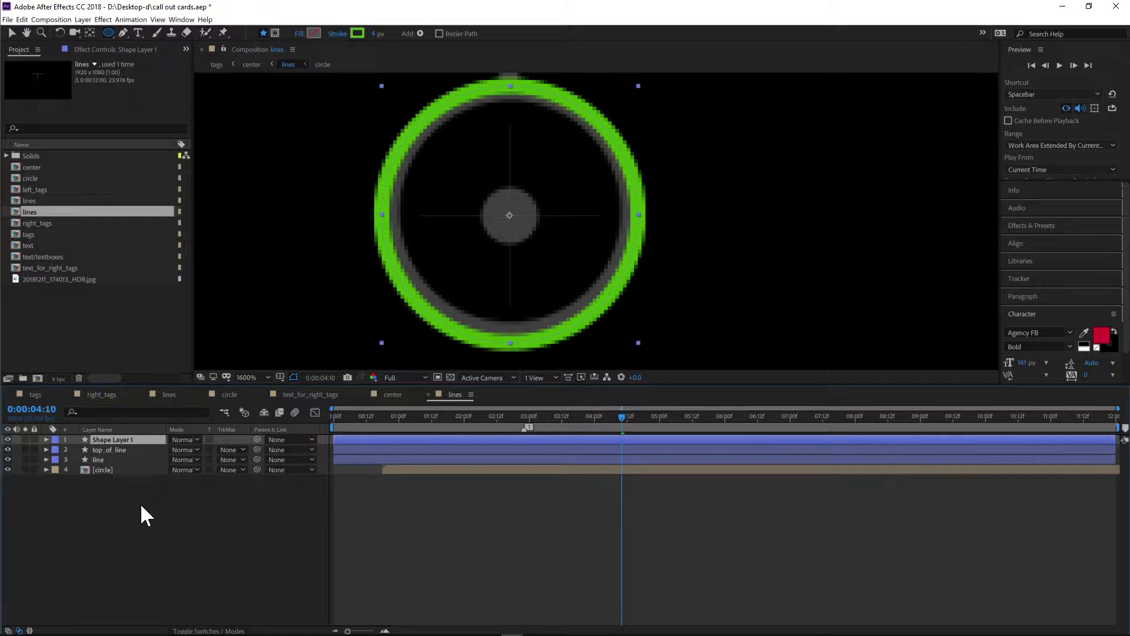
click(133, 515)
click(120, 440)
drag(483, 189, 545, 257)
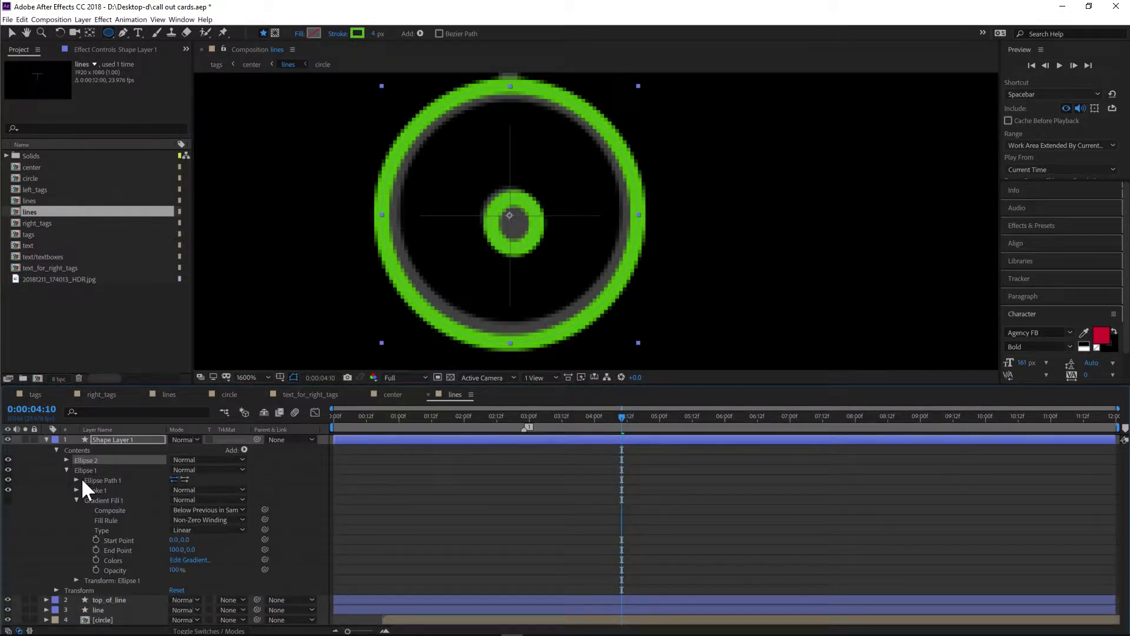
key(Delete)
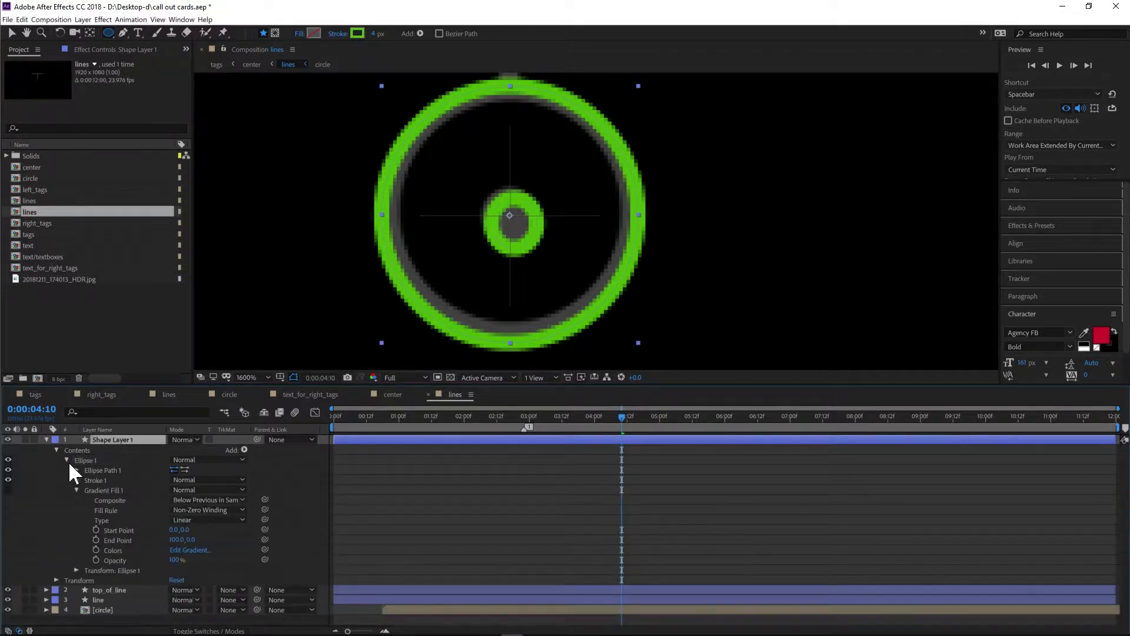
- Draw a small circle on the centre dot and give it a solid blue fill with no stroke
click(46, 440)
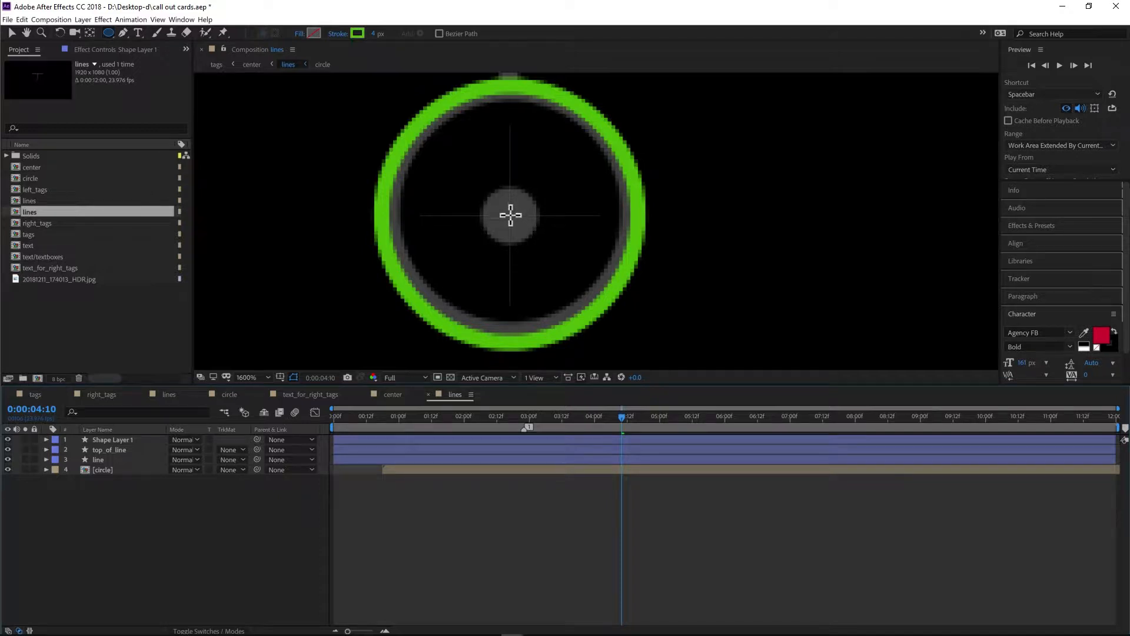
drag(510, 216, 537, 242)
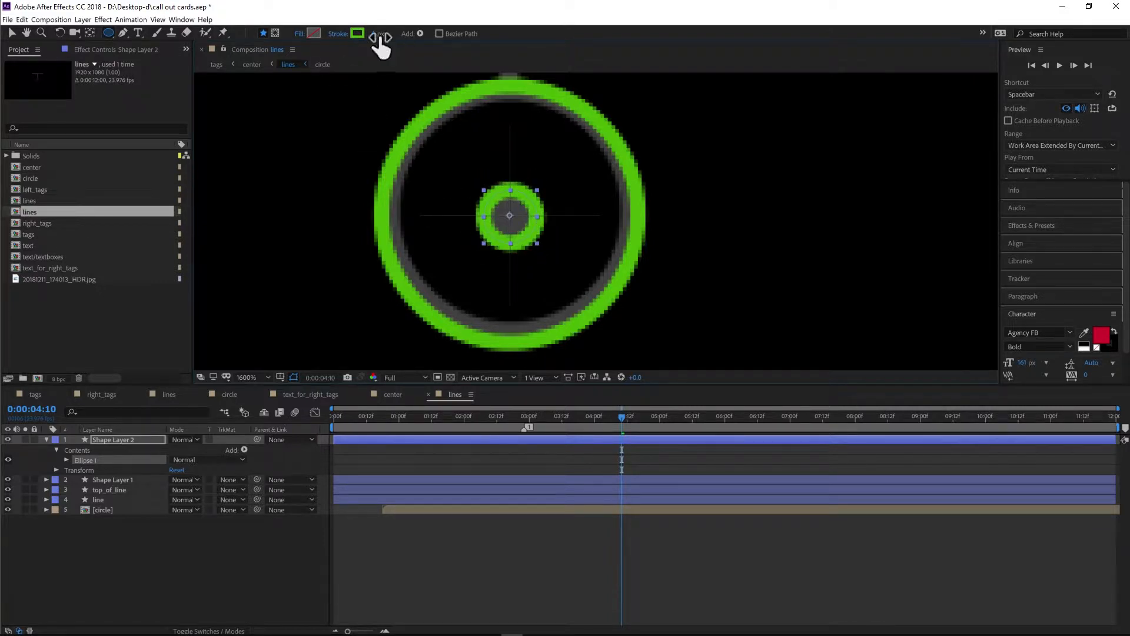
alt+click(359, 33)
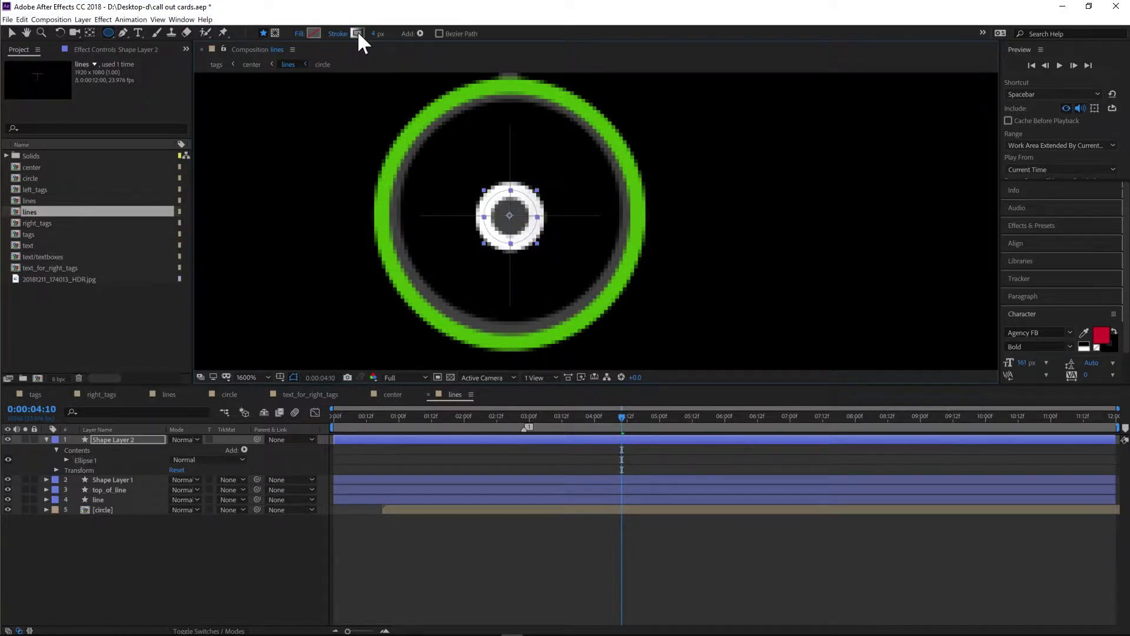
alt+click(357, 34)
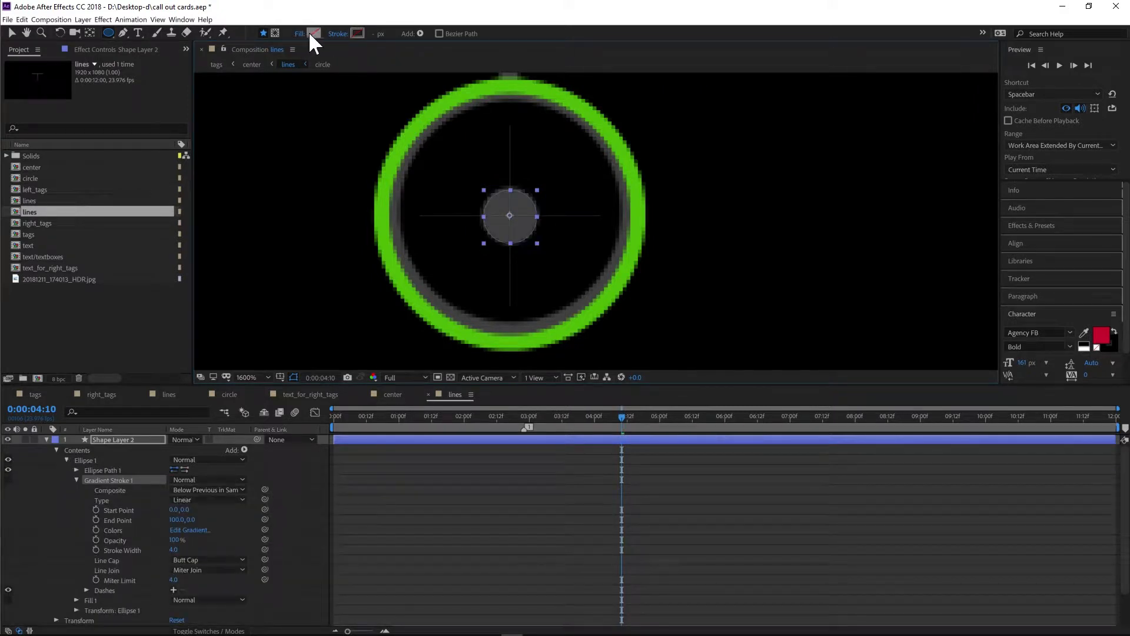
alt+click(311, 33)
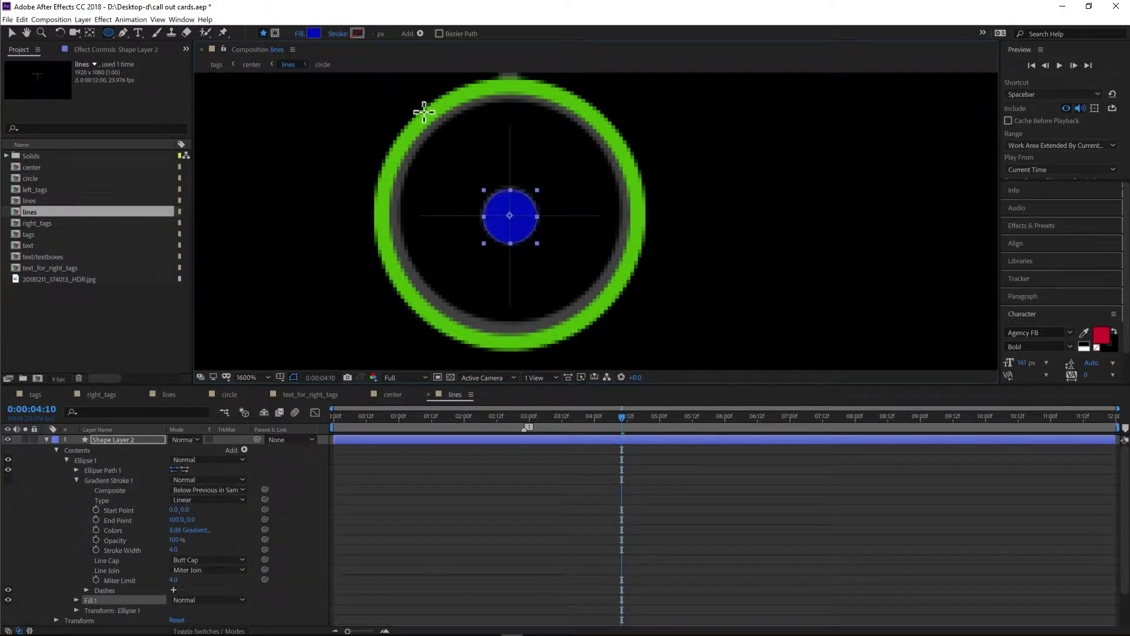
- Delete both newly created shape layers
key(comma)
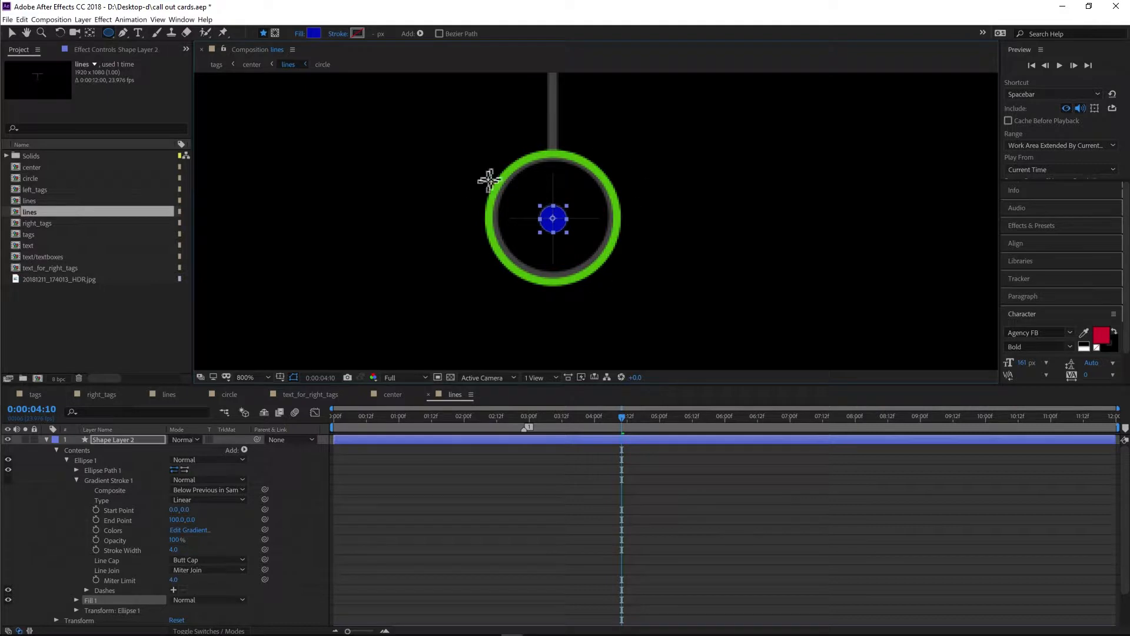
click(48, 439)
click(121, 450)
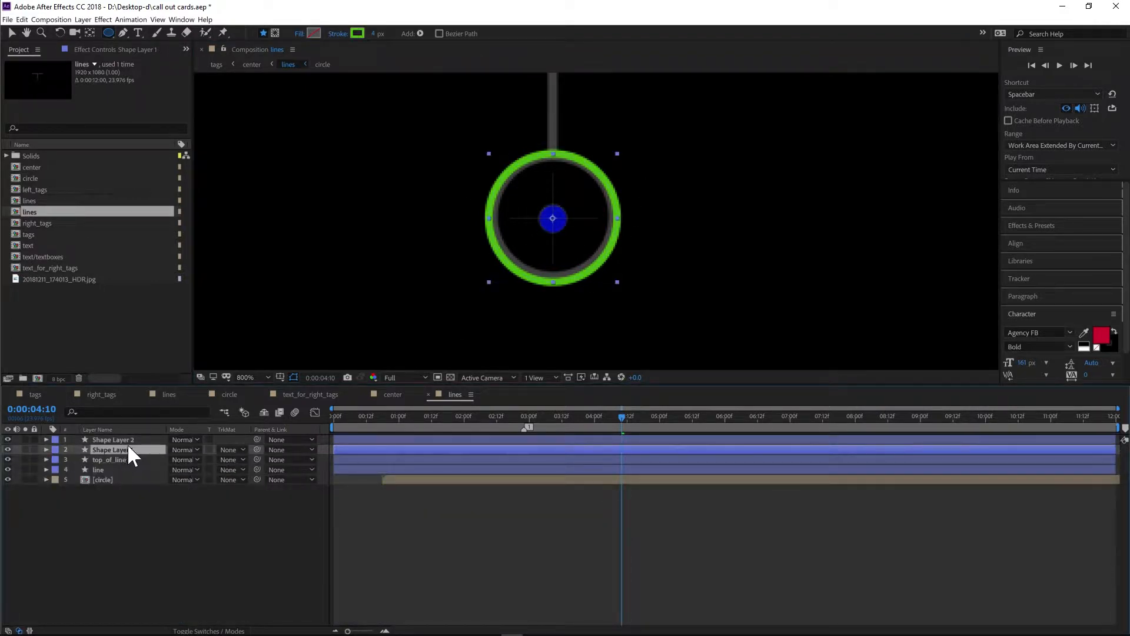
ctrl+click(131, 442)
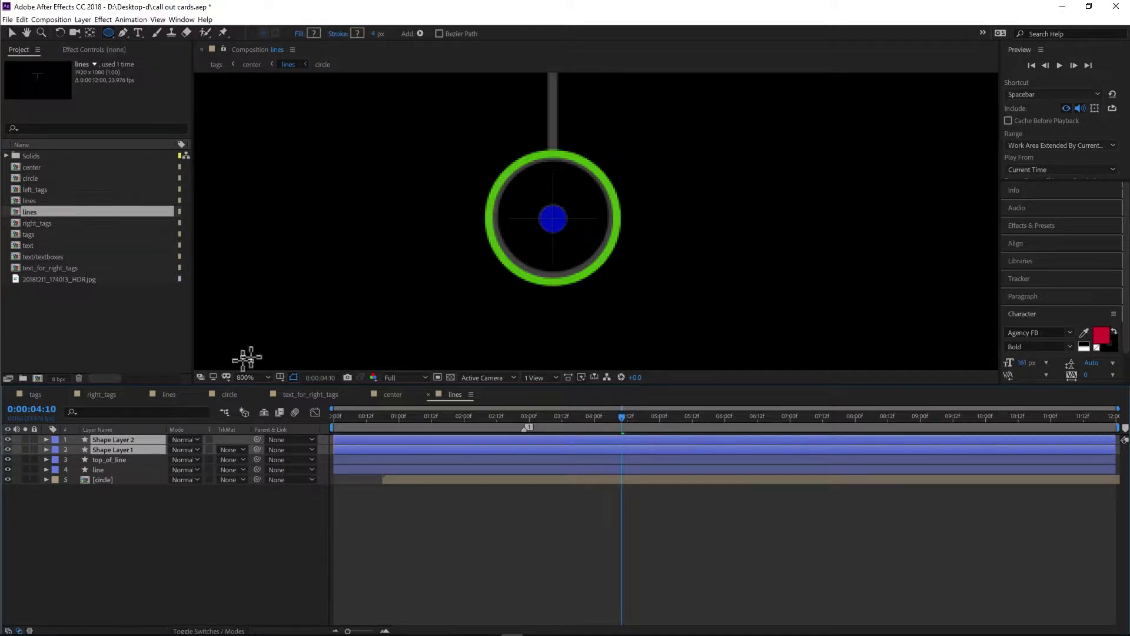
key(Delete)
- Turn on the grid overlay in the composition viewer
key(period)
drag(522, 228, 537, 412)
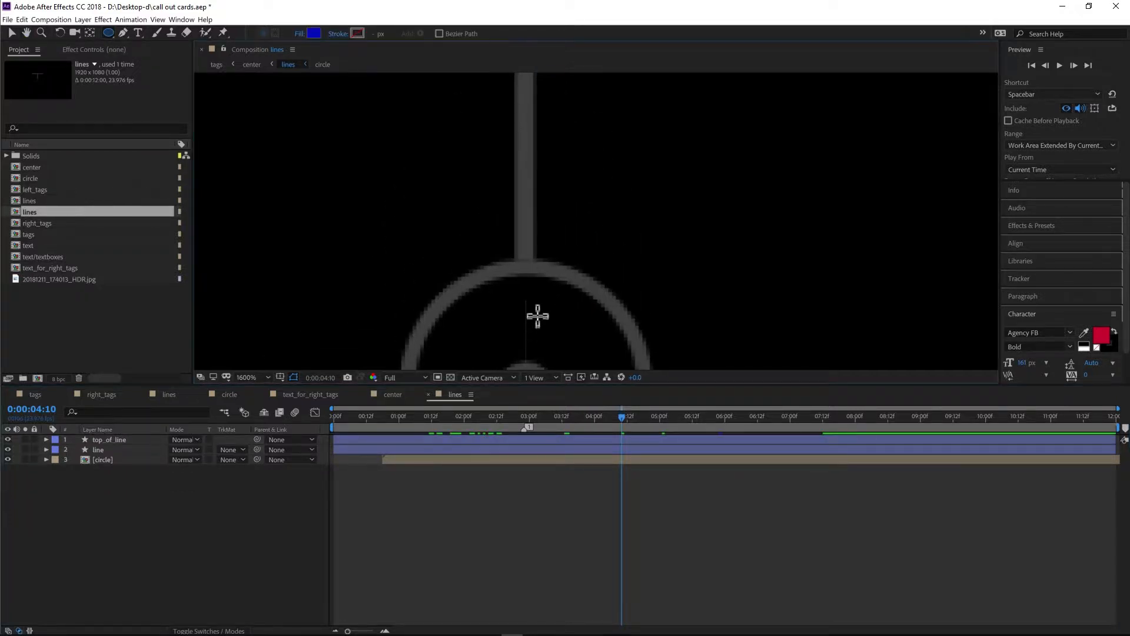
click(281, 377)
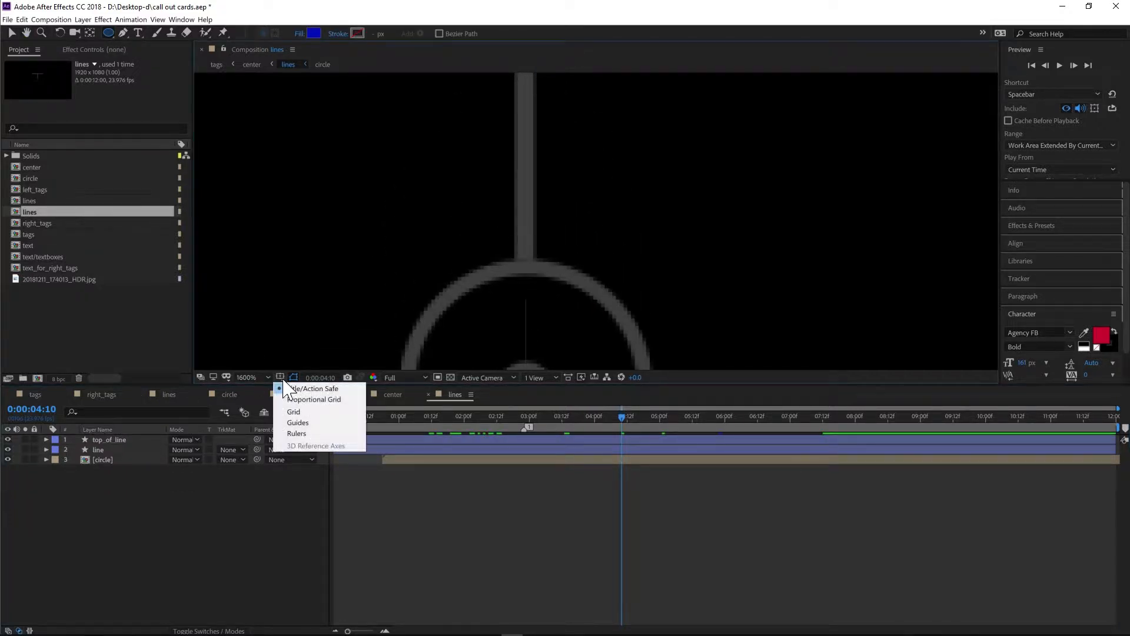
click(304, 412)
scroll(528, 264, down, 2)
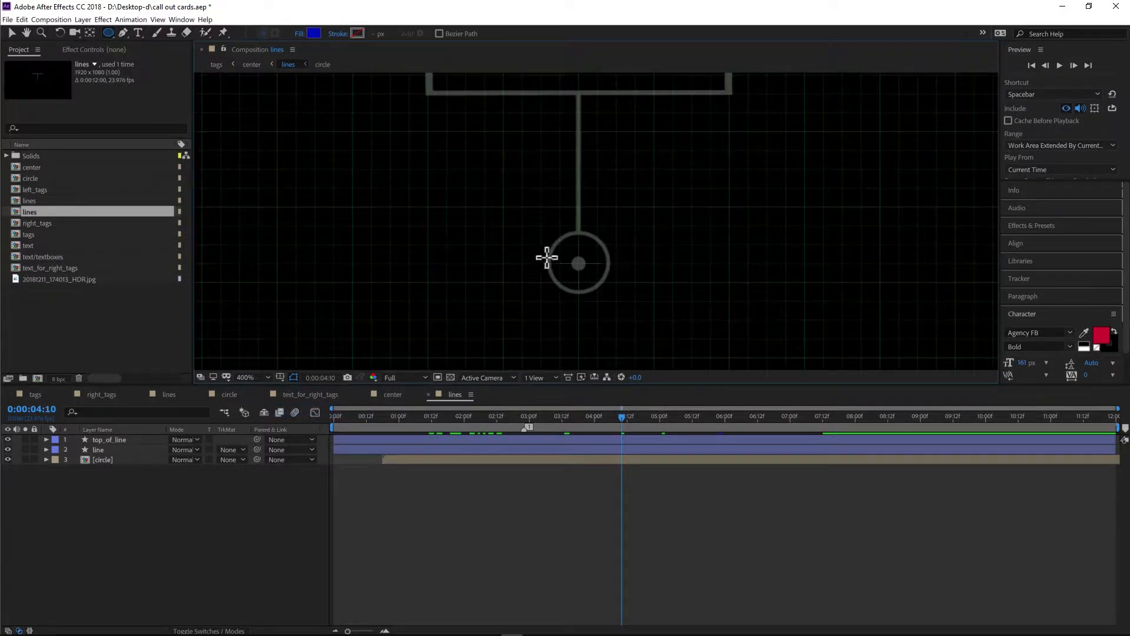
scroll(559, 260, up, 2)
scroll(532, 318, down, 2)
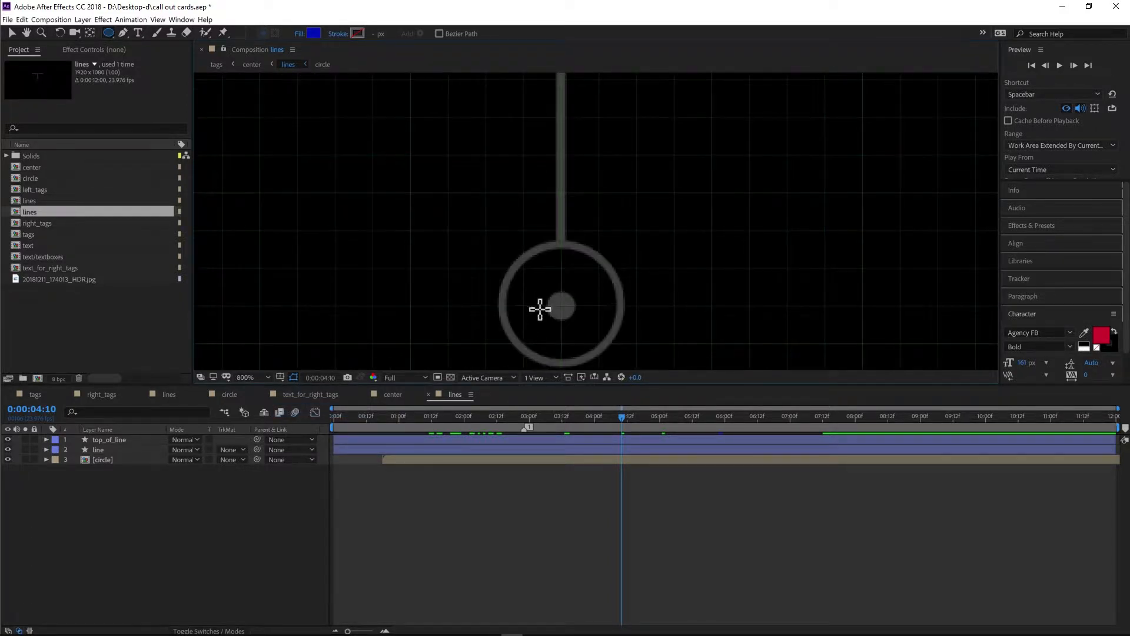
- Draw a Pen path from the top of the ring straight up to the crossbar junction
key(h)
scroll(551, 294, up, 1)
drag(551, 323, 537, 357)
key(q)
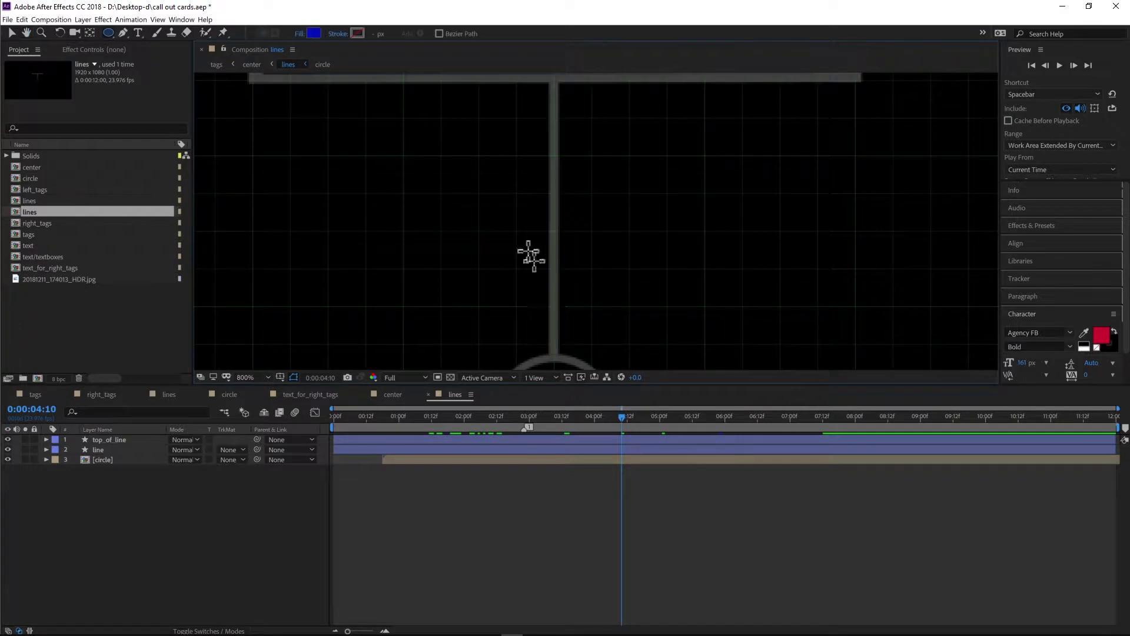
click(124, 33)
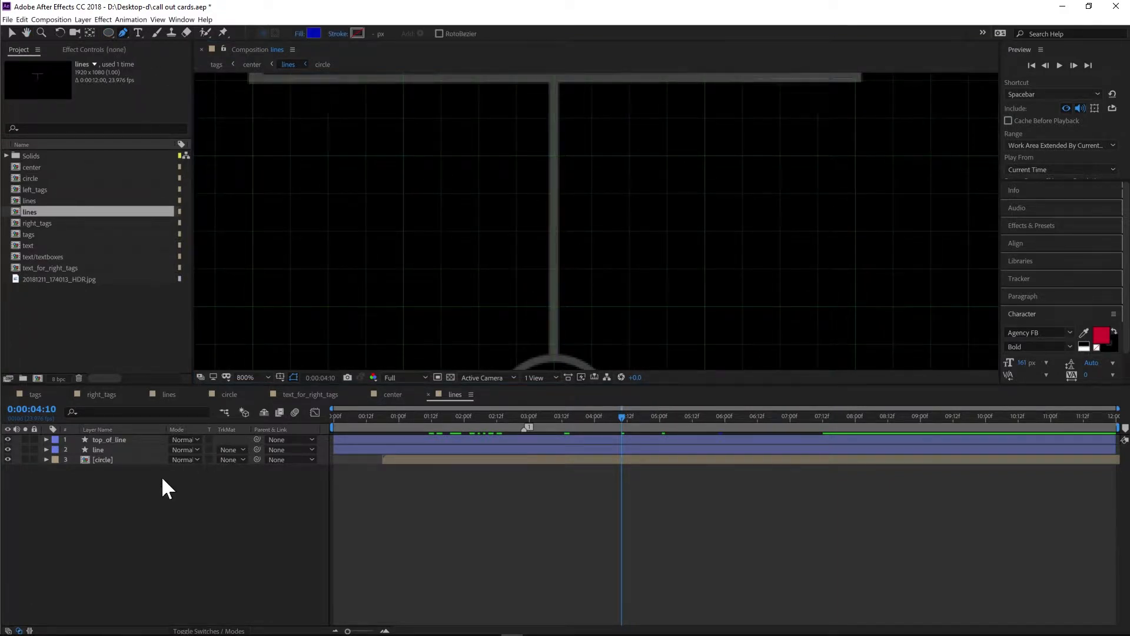
scroll(556, 368, up, 1)
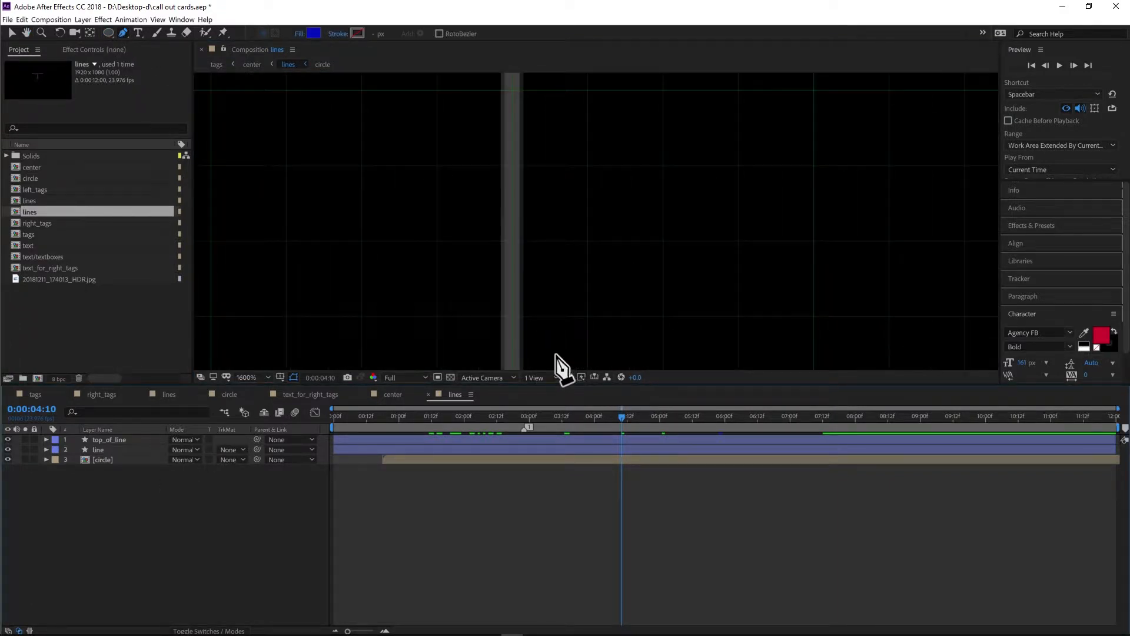
key(h)
drag(550, 202, 554, 178)
key(g)
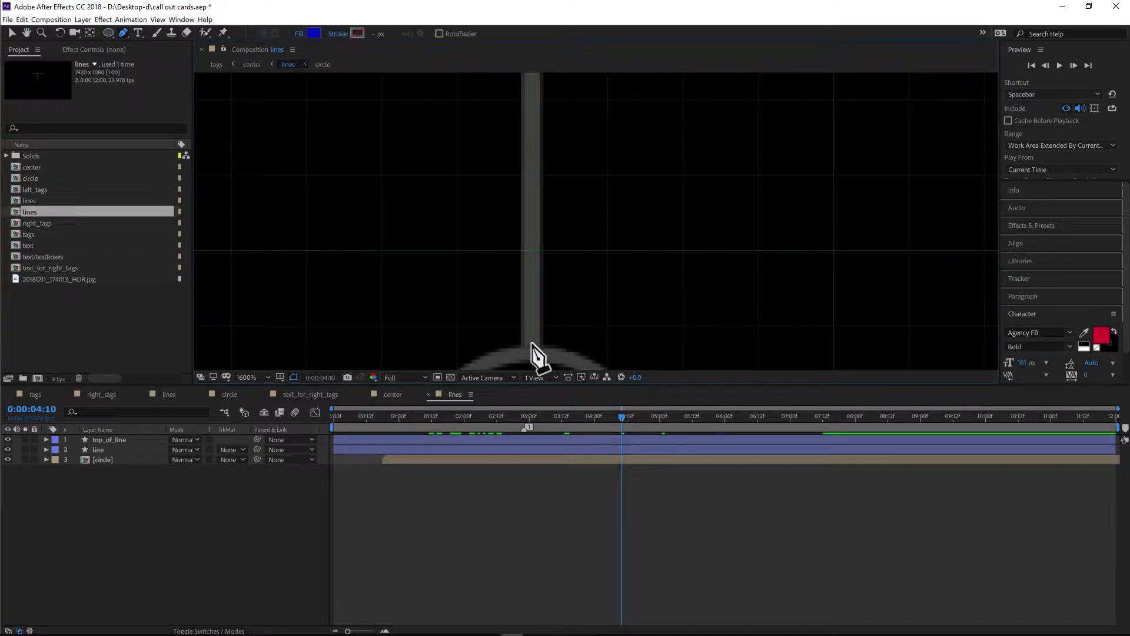
click(534, 345)
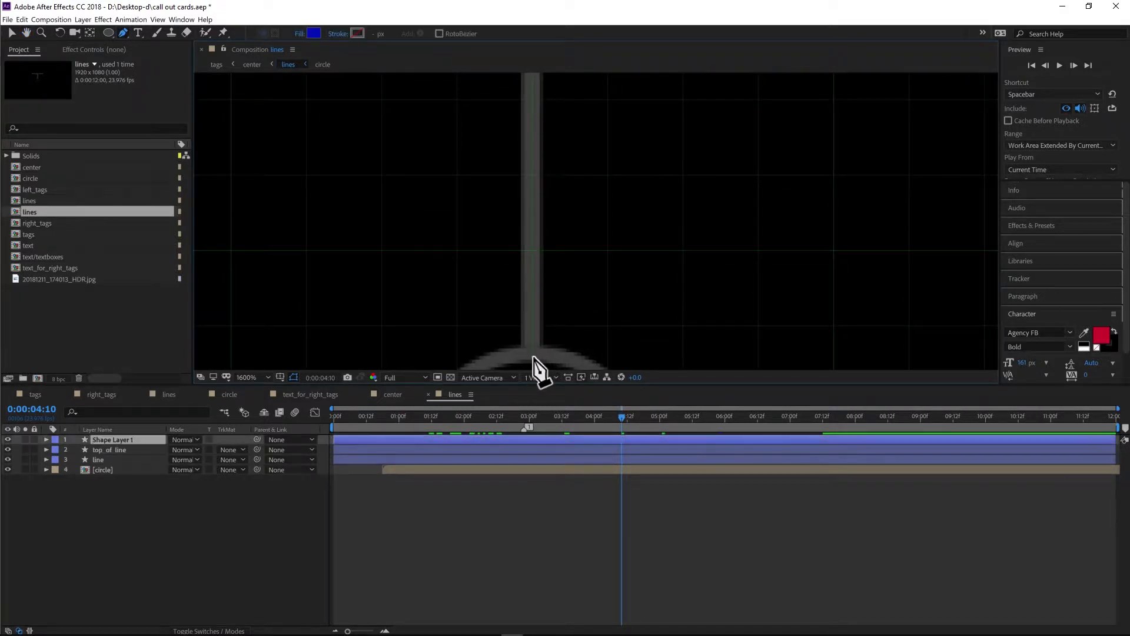
key(space)
drag(581, 206, 594, 306)
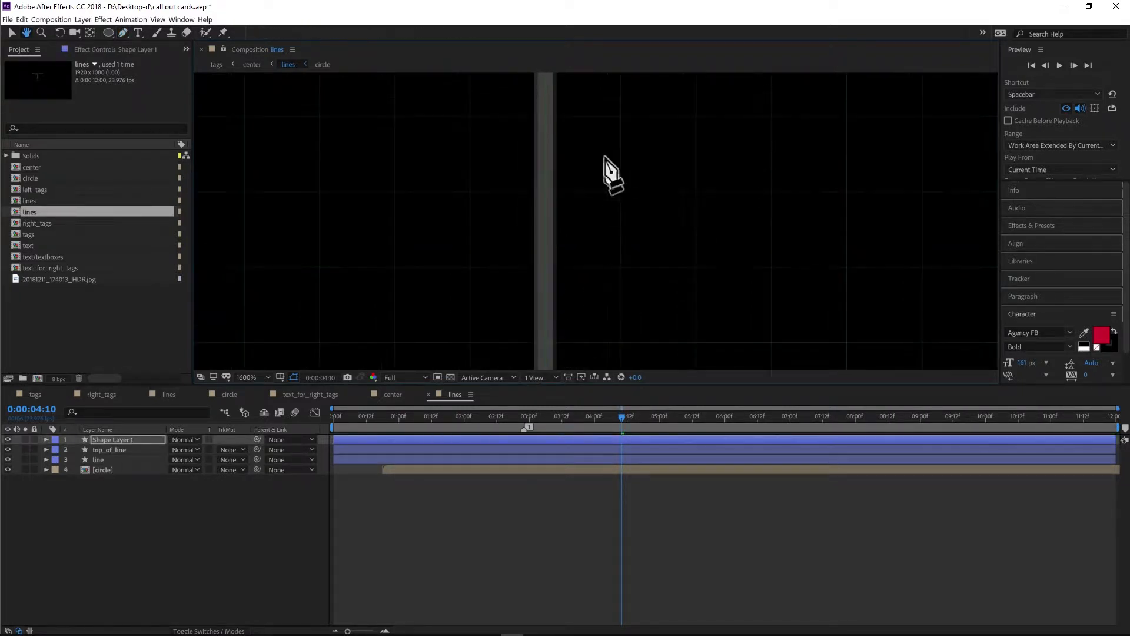
key(space)
drag(607, 170, 595, 352)
drag(606, 112, 601, 212)
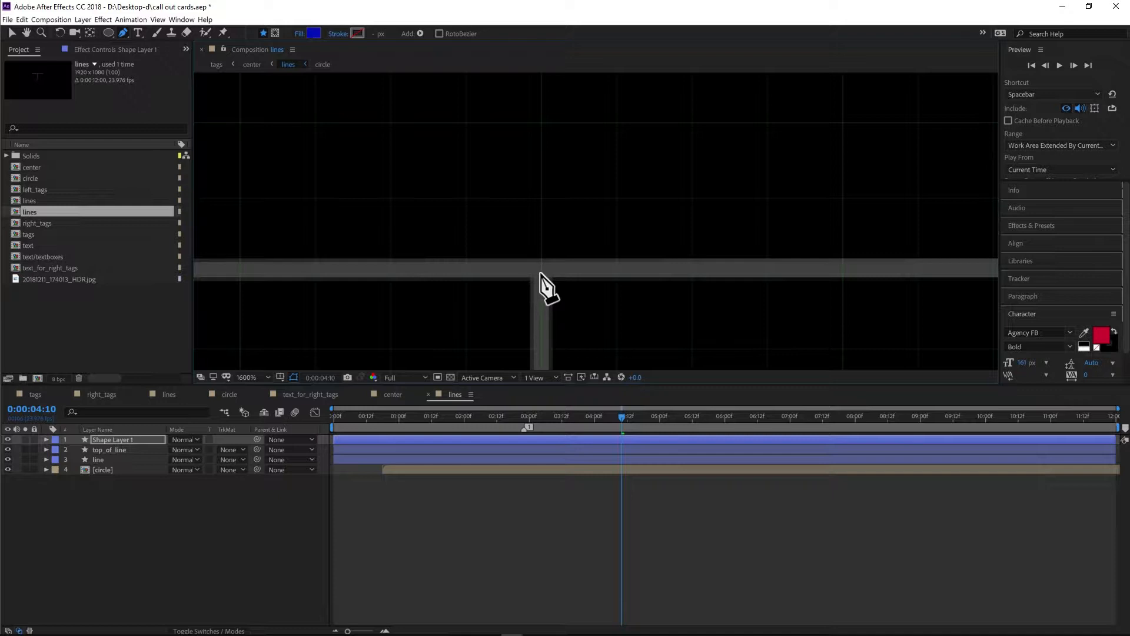
scroll(565, 321, down, 2)
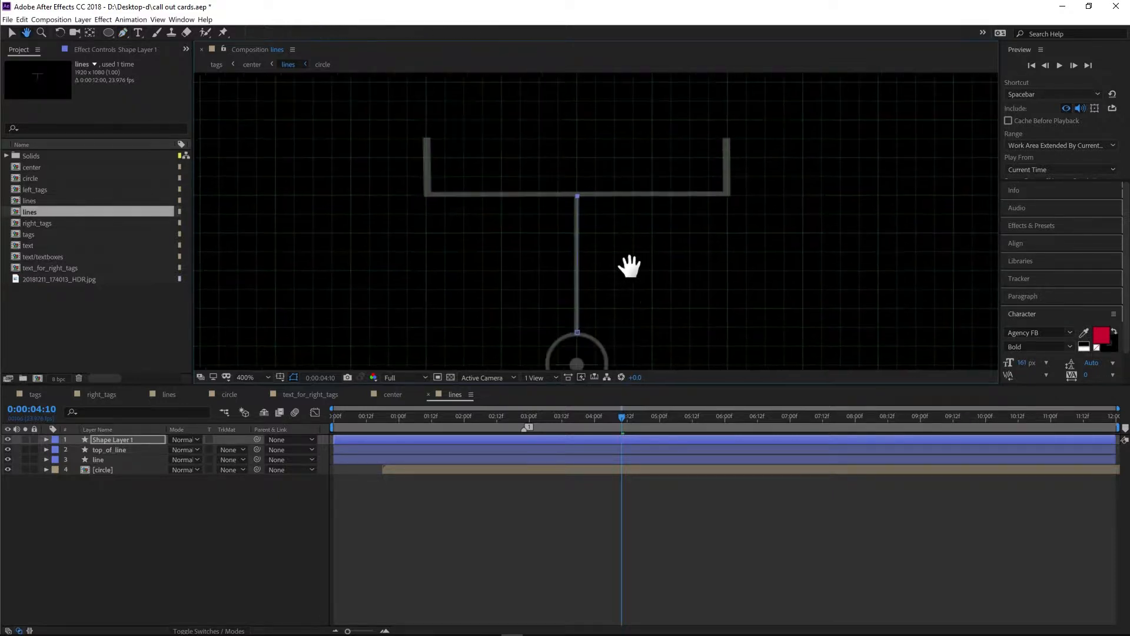
drag(629, 268, 630, 266)
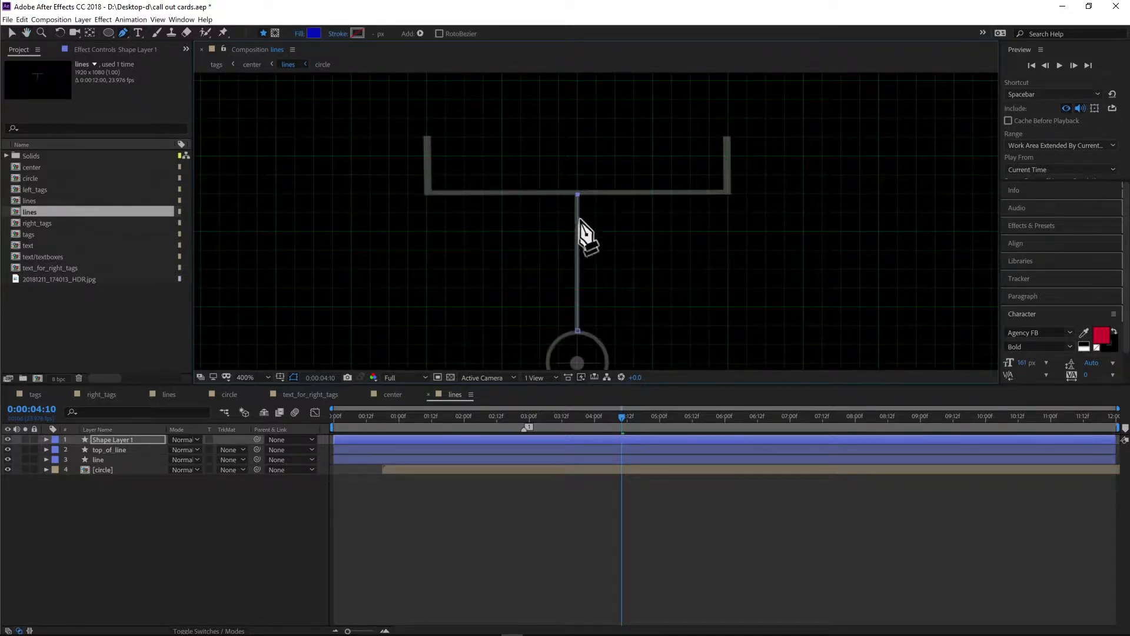
click(578, 331)
drag(578, 331, 580, 332)
key(ctrl+z)
scroll(613, 326, up, 2)
drag(608, 255, 598, 182)
scroll(600, 224, down, 1)
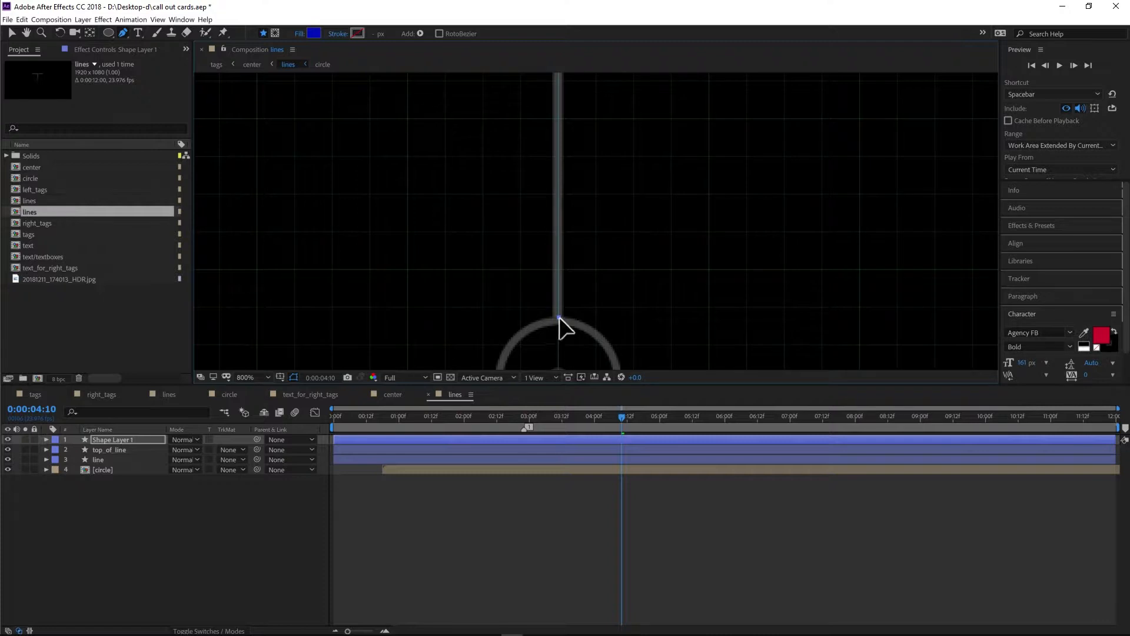
drag(559, 316, 558, 317)
scroll(575, 345, up, 1)
drag(580, 305, 609, 209)
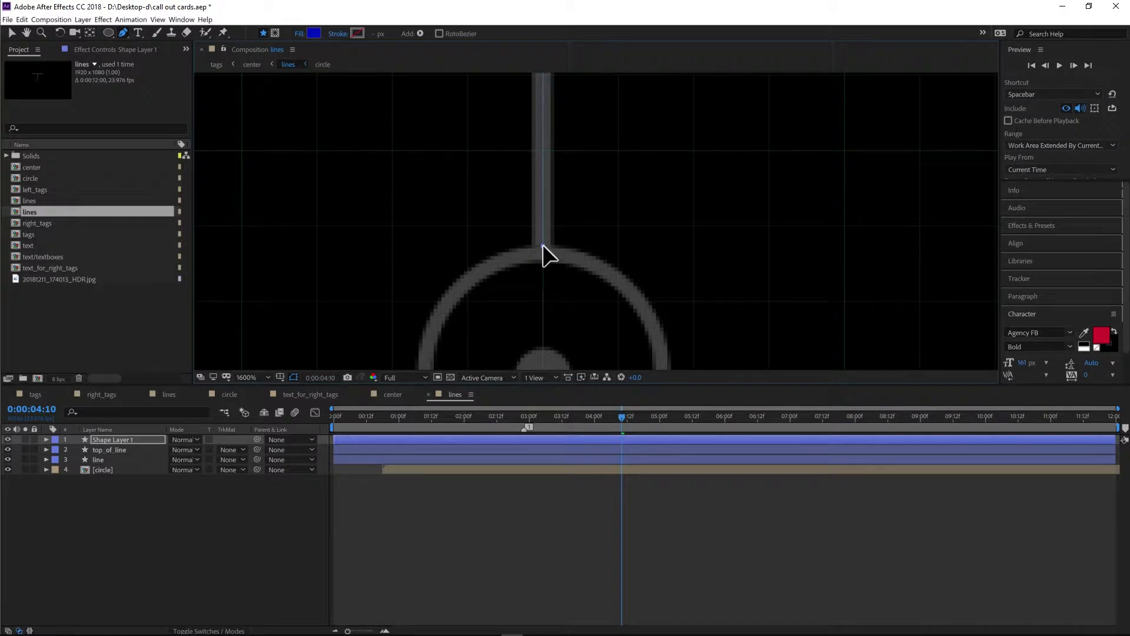
scroll(641, 240, down, 1)
scroll(644, 236, down, 1)
drag(651, 189, 651, 218)
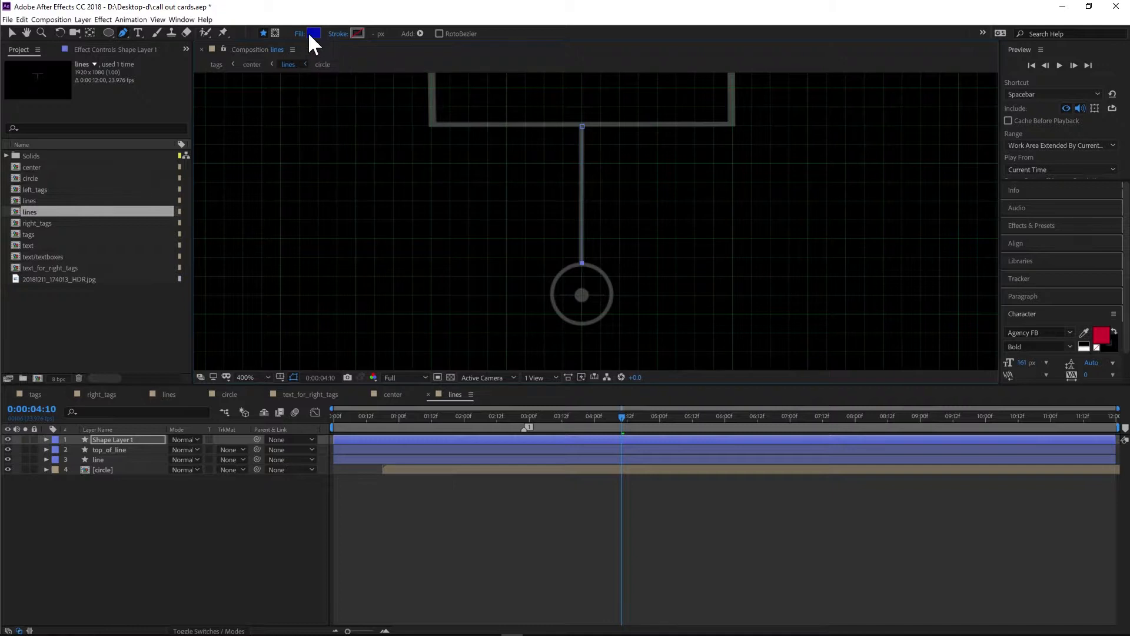
- Switch the new path's fill to a gradient and give it a green 4 px stroke
click(310, 34)
alt+click(311, 34)
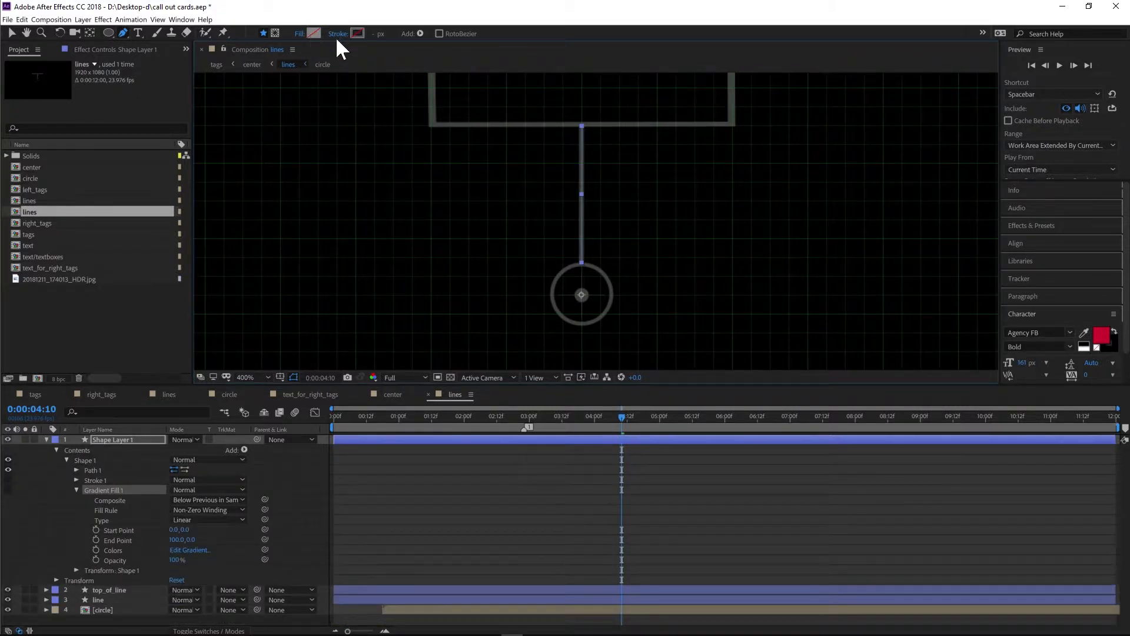
alt+click(353, 34)
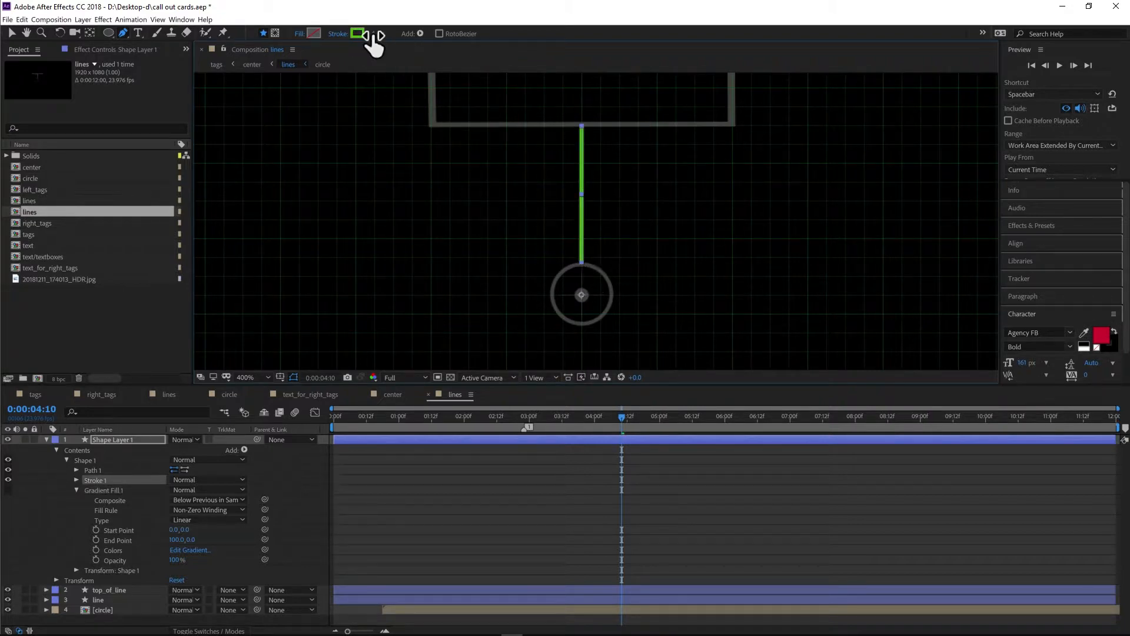
key(period)
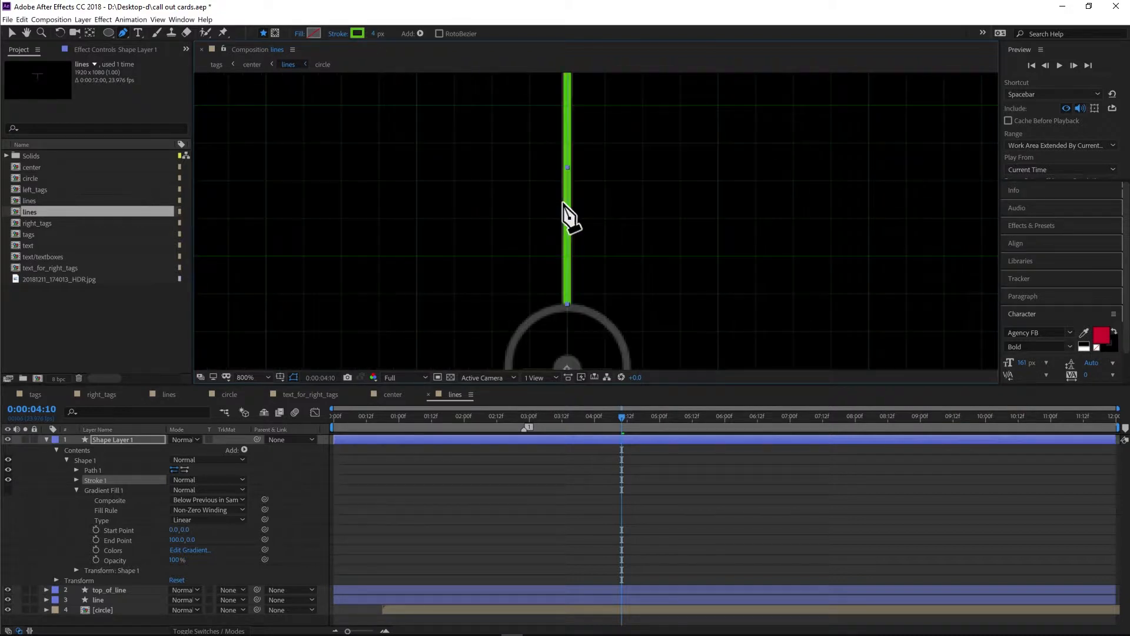
key(comma)
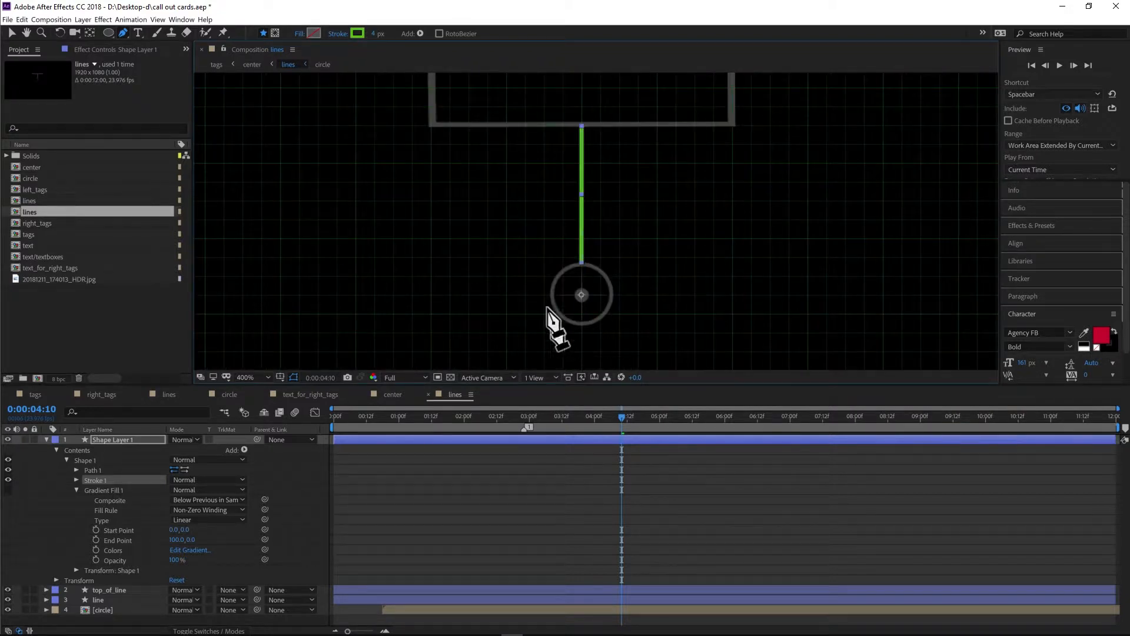
drag(646, 192, 648, 278)
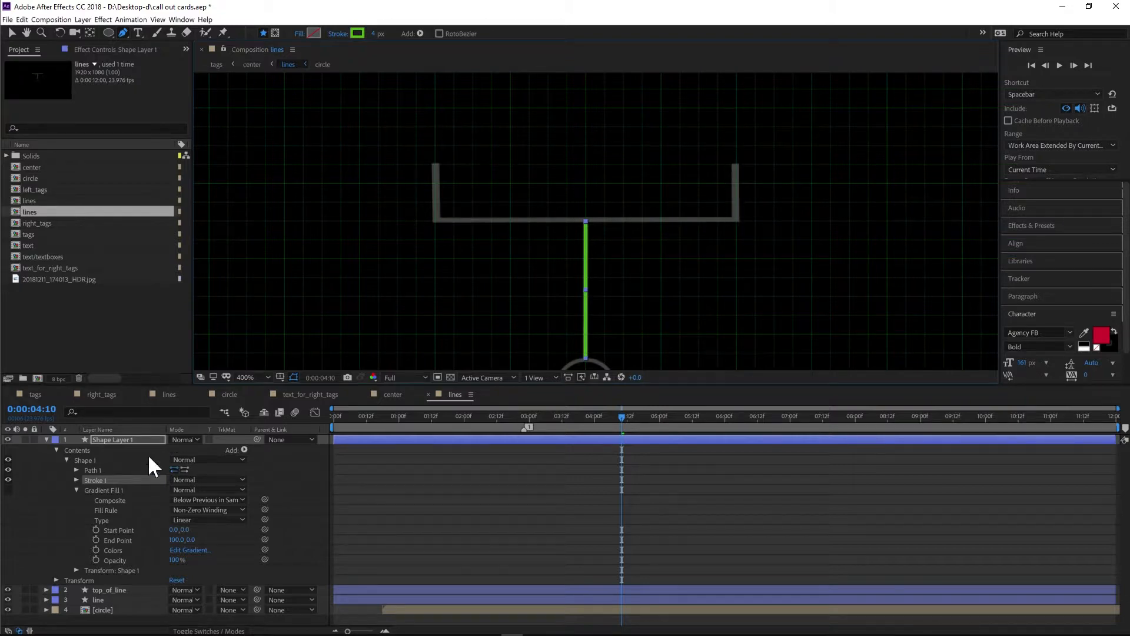
- Delete the newly drawn path's shape layer
click(47, 440)
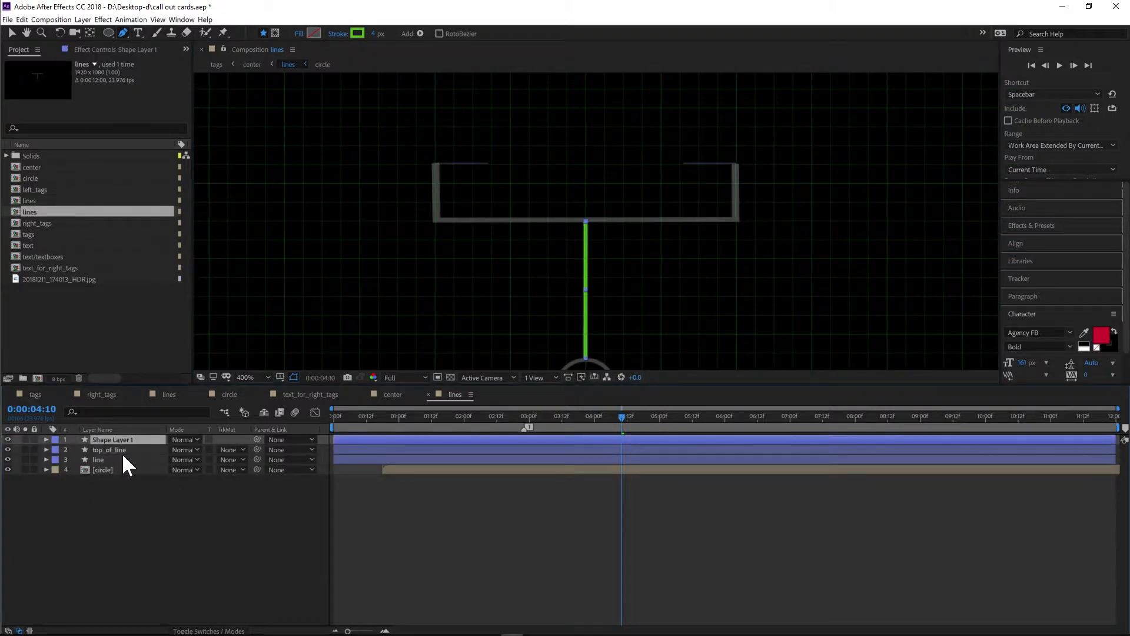
key(Delete)
- Hide the top_of_line and line layers so only the circle layer shows
click(113, 444)
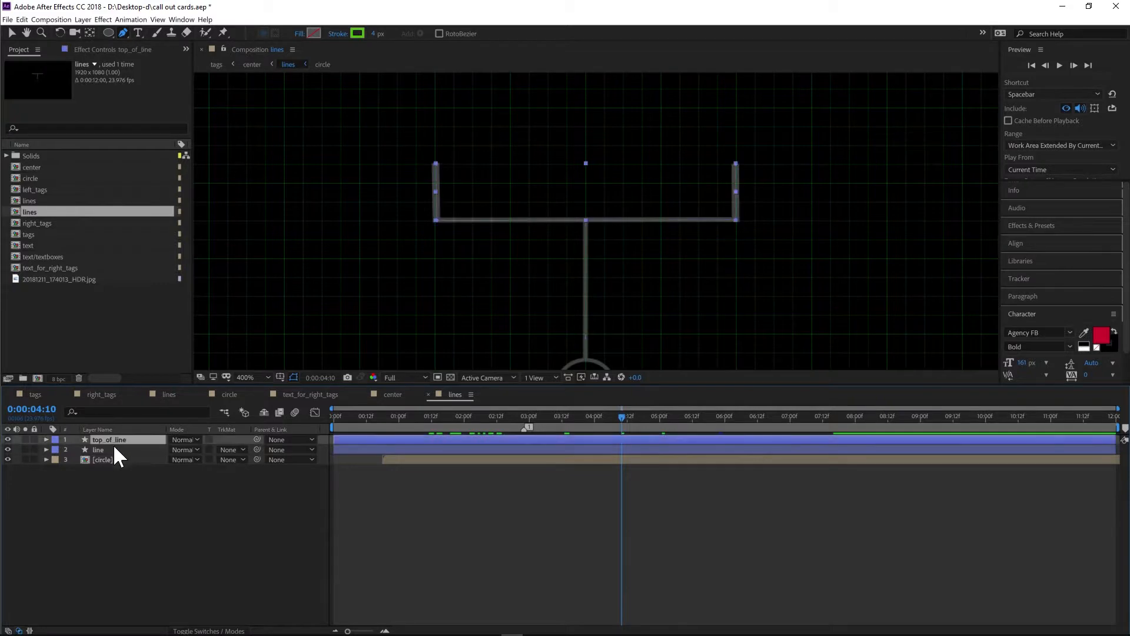
click(9, 439)
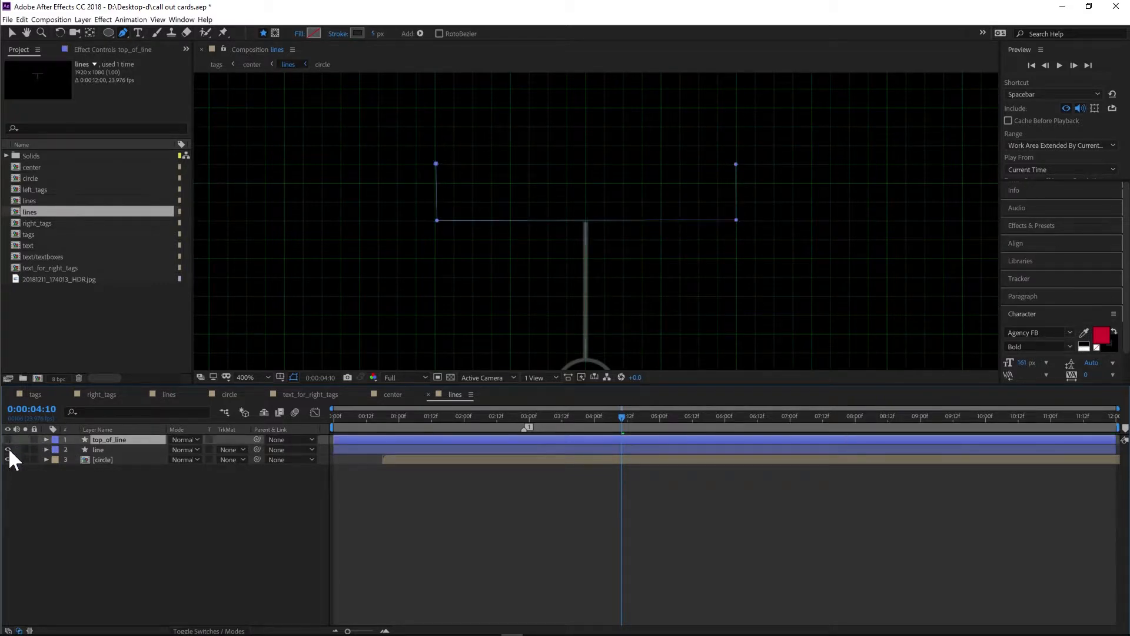
click(7, 449)
click(8, 449)
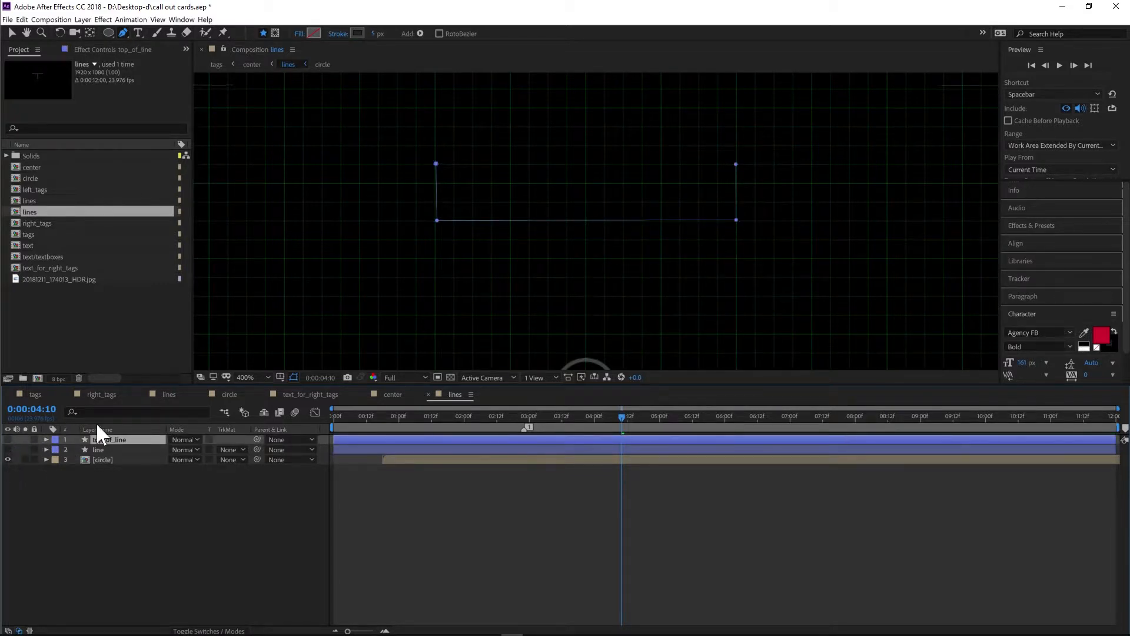
scroll(459, 228, down, 2)
scroll(504, 276, up, 1)
drag(518, 263, 523, 215)
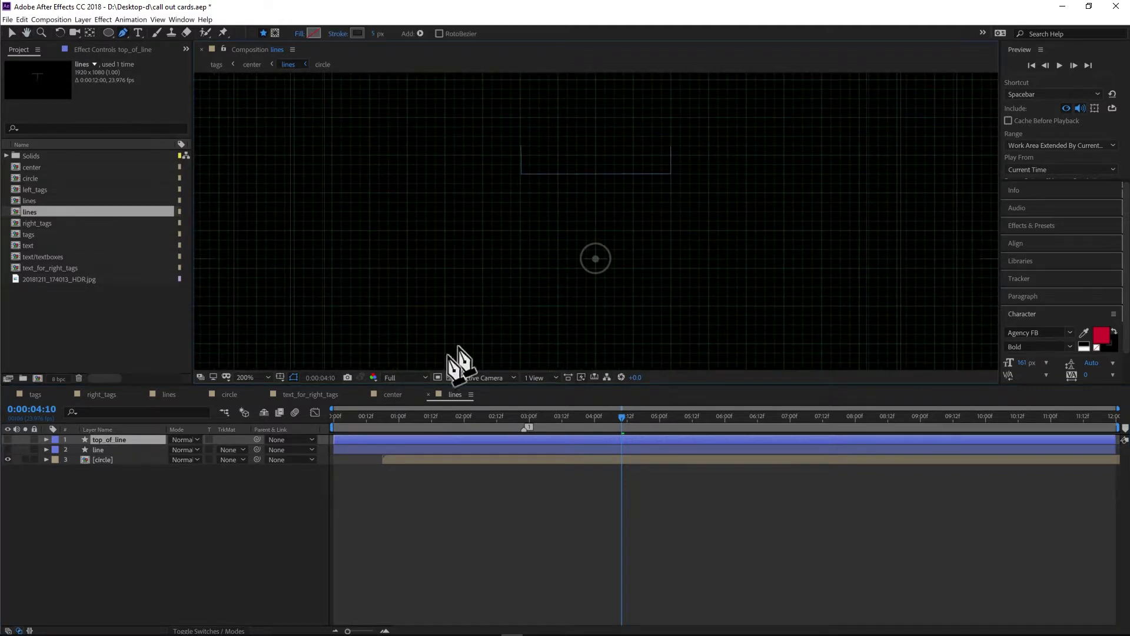
click(8, 460)
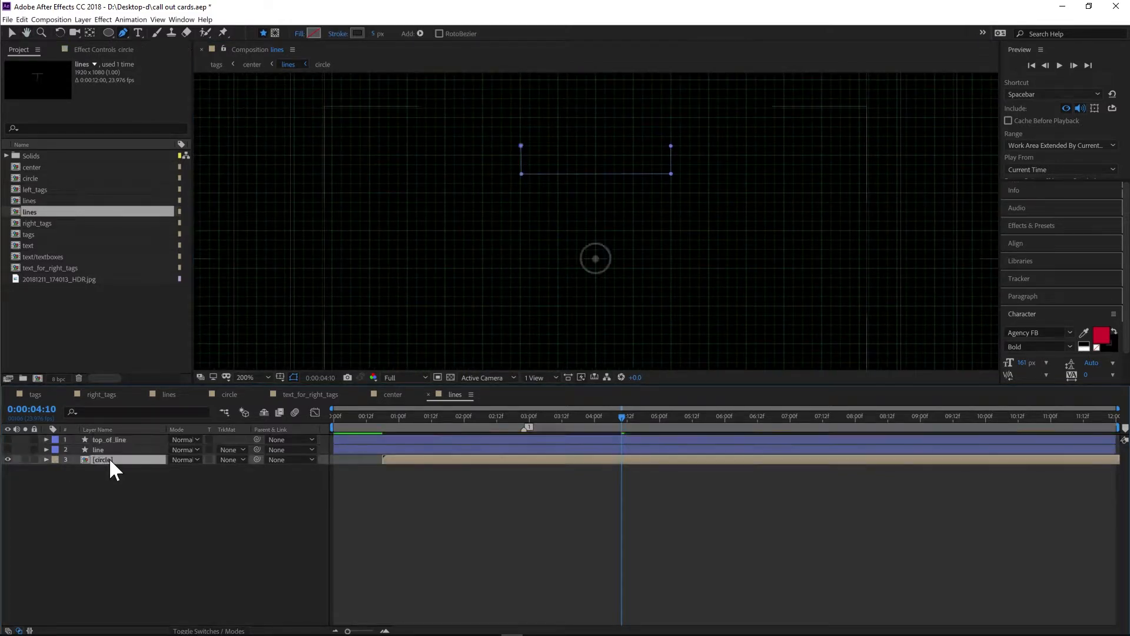
- Open the circle precomposition and toggle its two shape layers' visibility off and back on
double_click(108, 460)
click(118, 439)
click(82, 450)
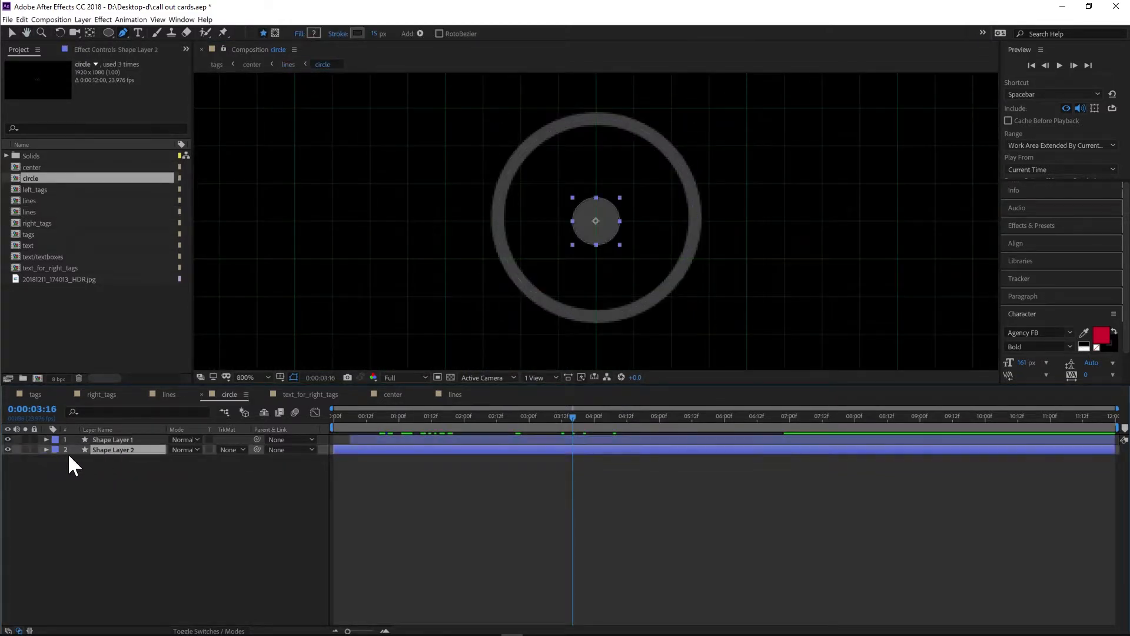
click(8, 439)
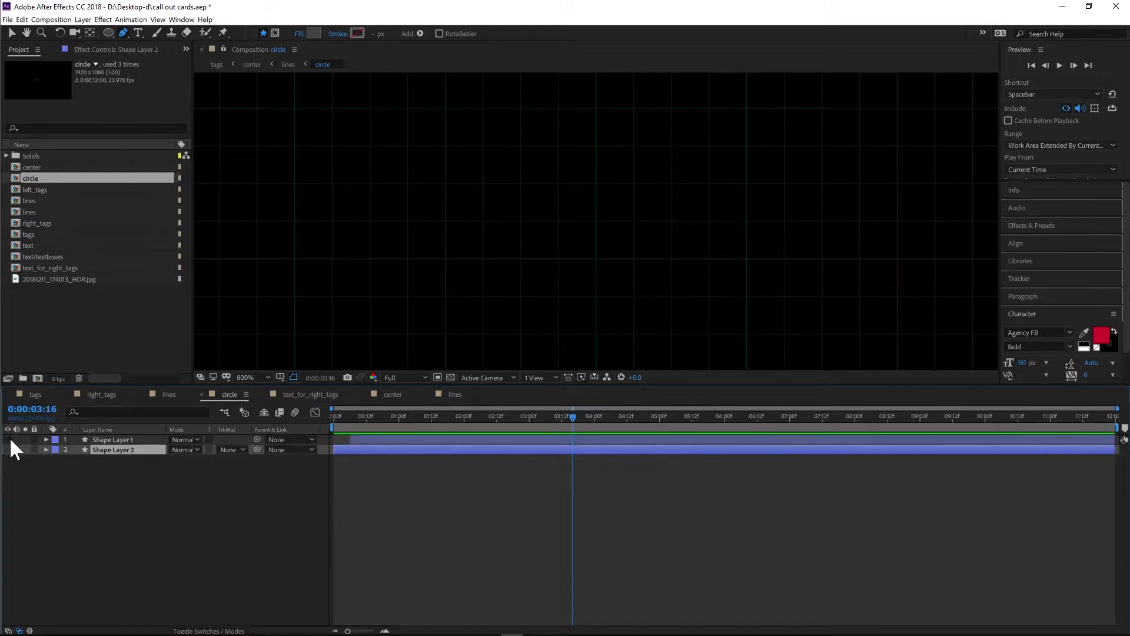
drag(9, 440, 9, 449)
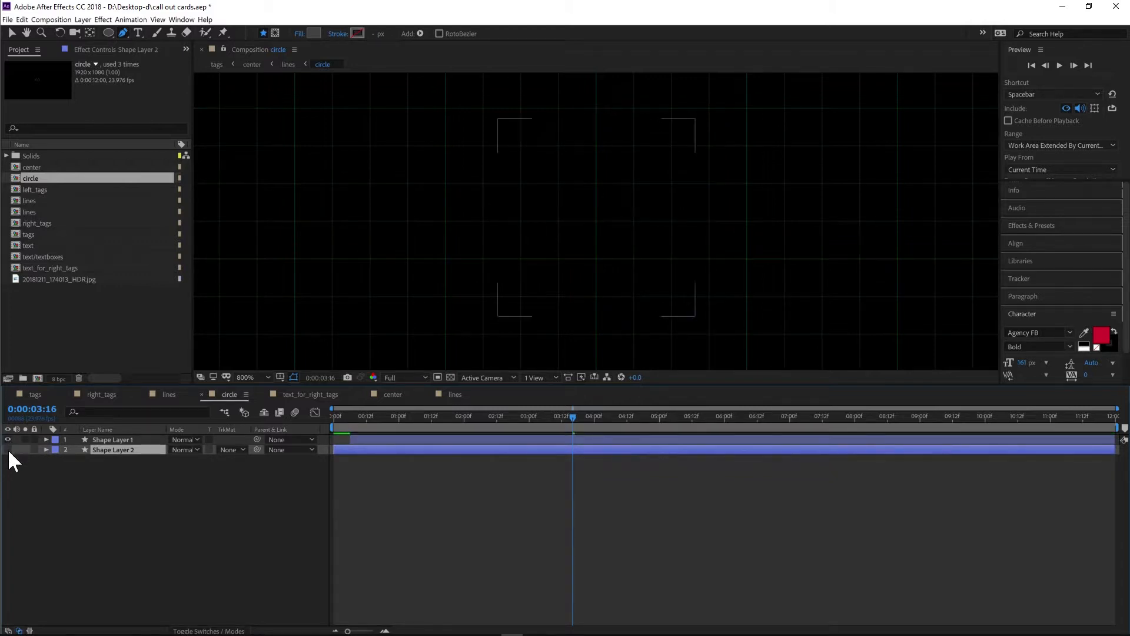
- Return to the lines composition through the center composition and show the top_of_line and line layers again
click(400, 394)
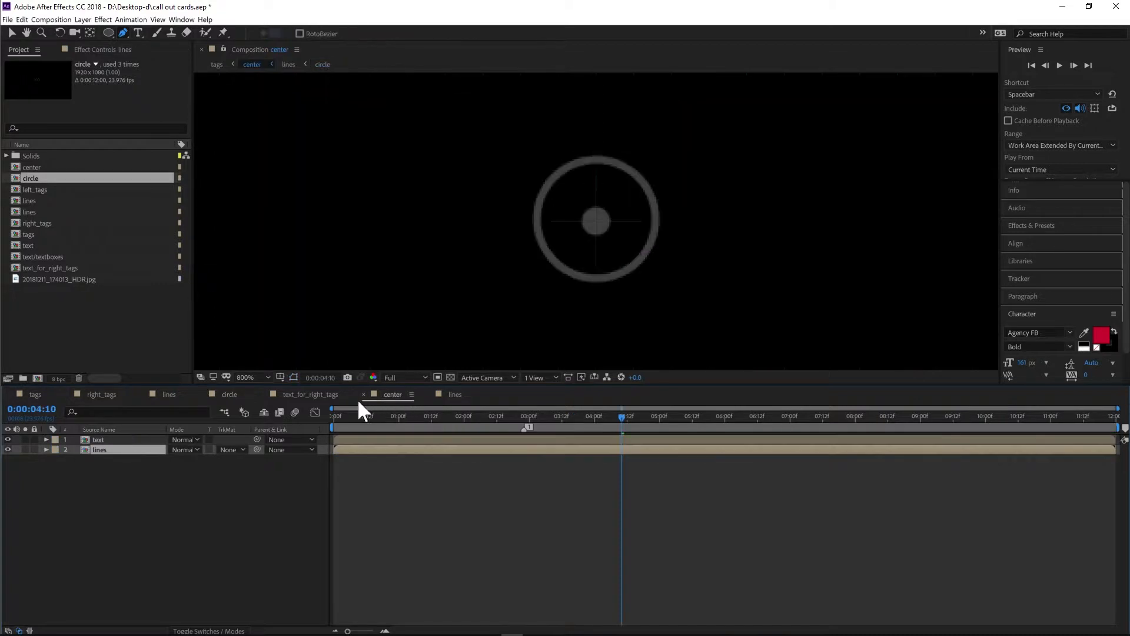
click(453, 396)
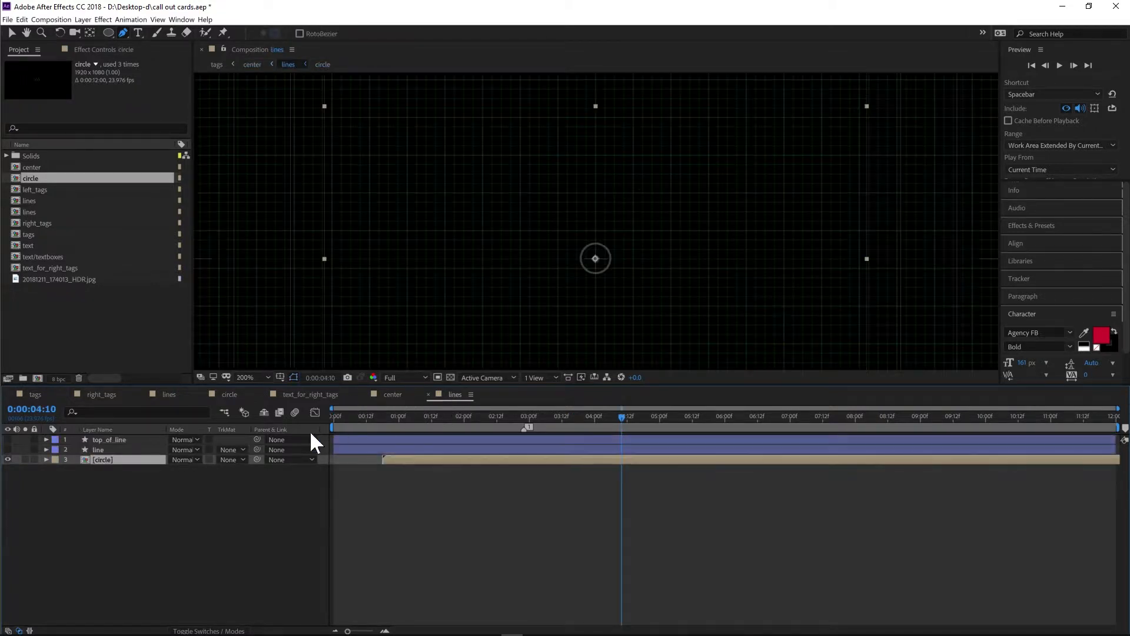
click(8, 439)
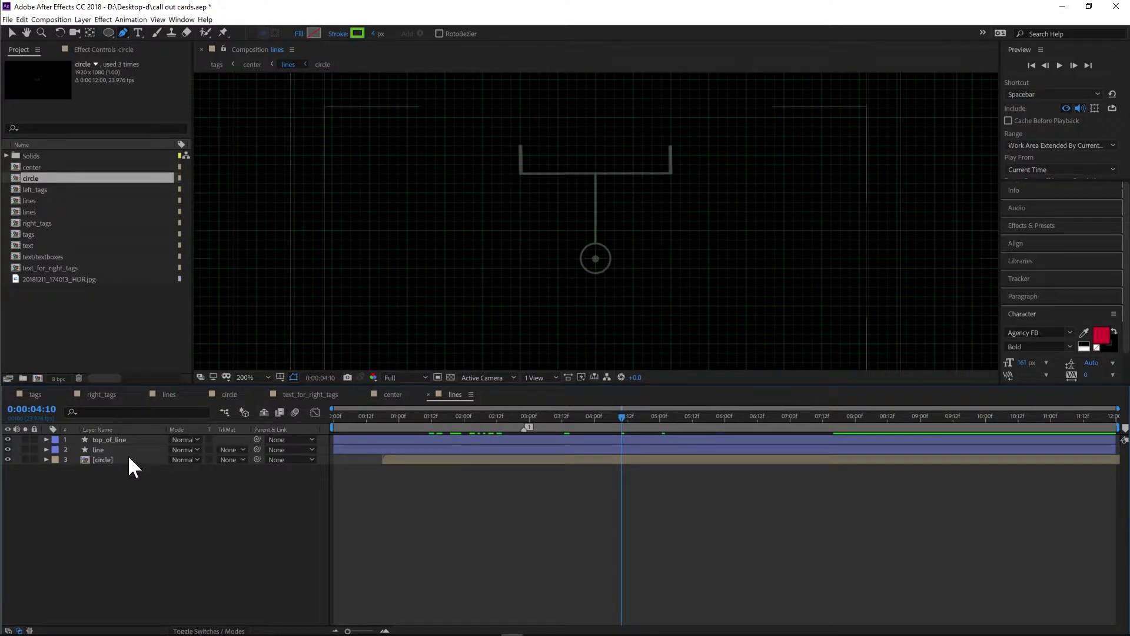
- Open the circle precomposition from its layer inside the lines composition
click(46, 460)
click(44, 459)
click(126, 459)
double_click(125, 457)
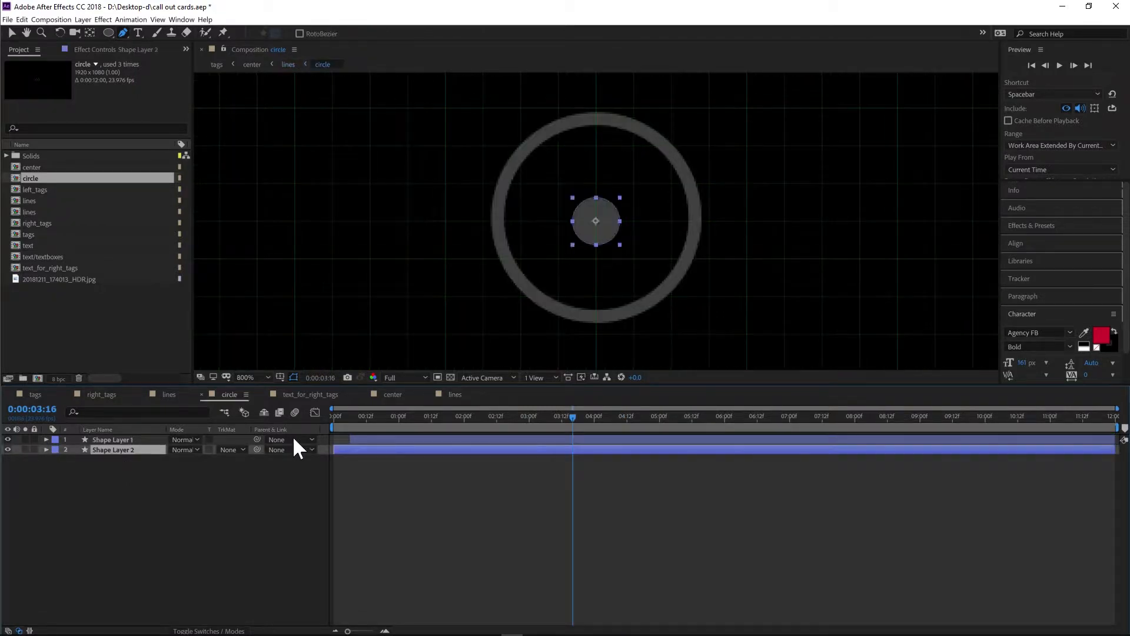
- Expand Shape Layer 1's properties and preview its Trim Paths Start animation on the ring
click(104, 441)
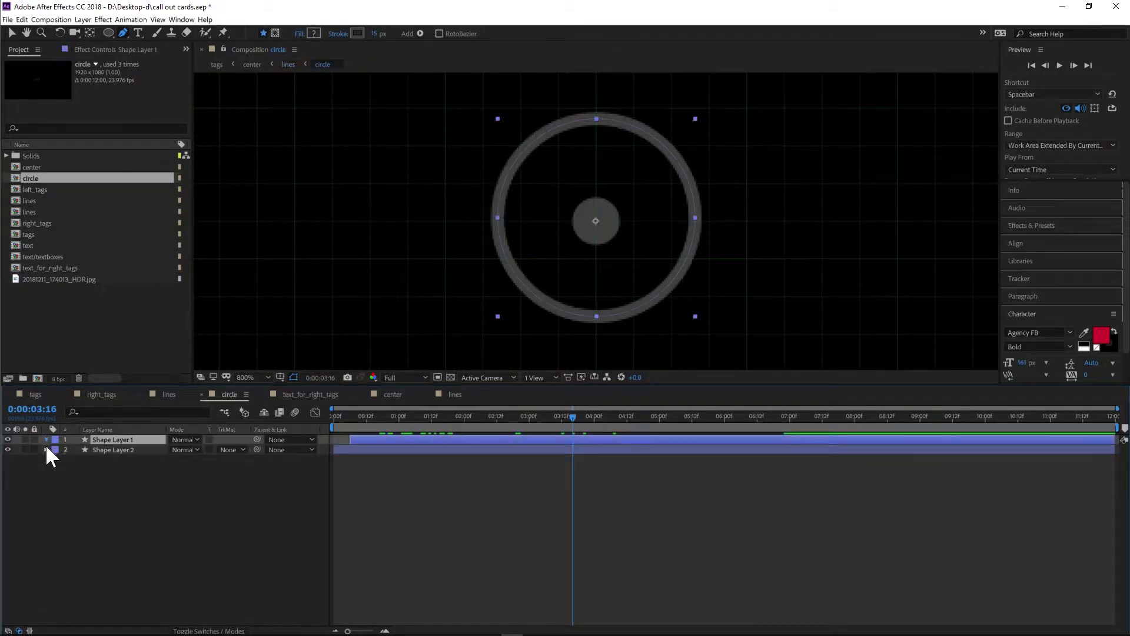
ctrl+click(46, 440)
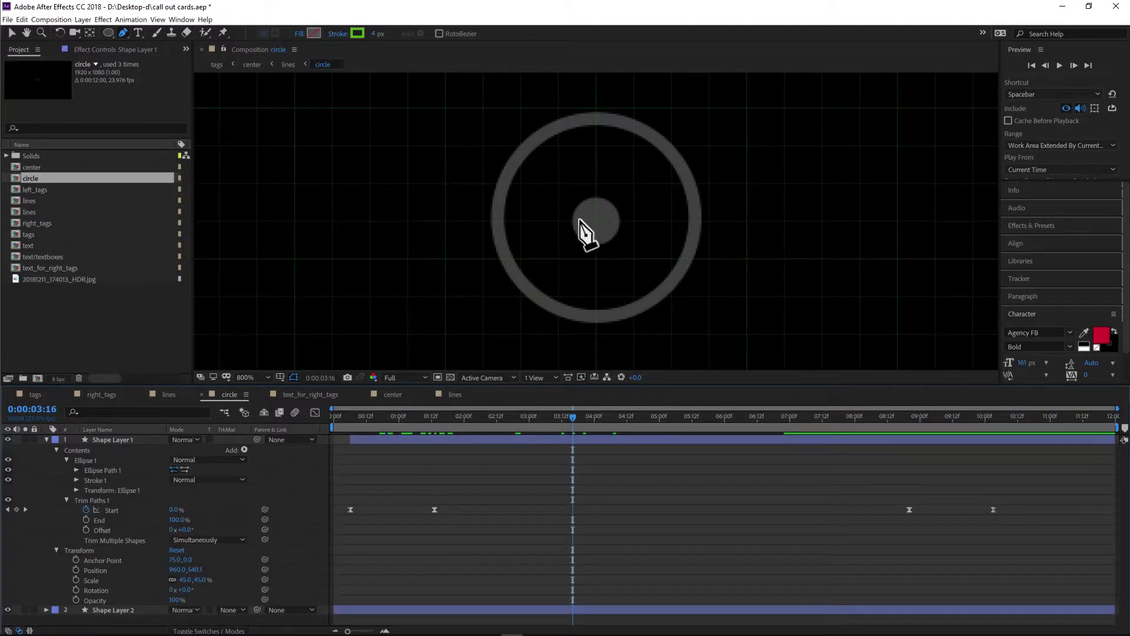
click(380, 437)
key(space)
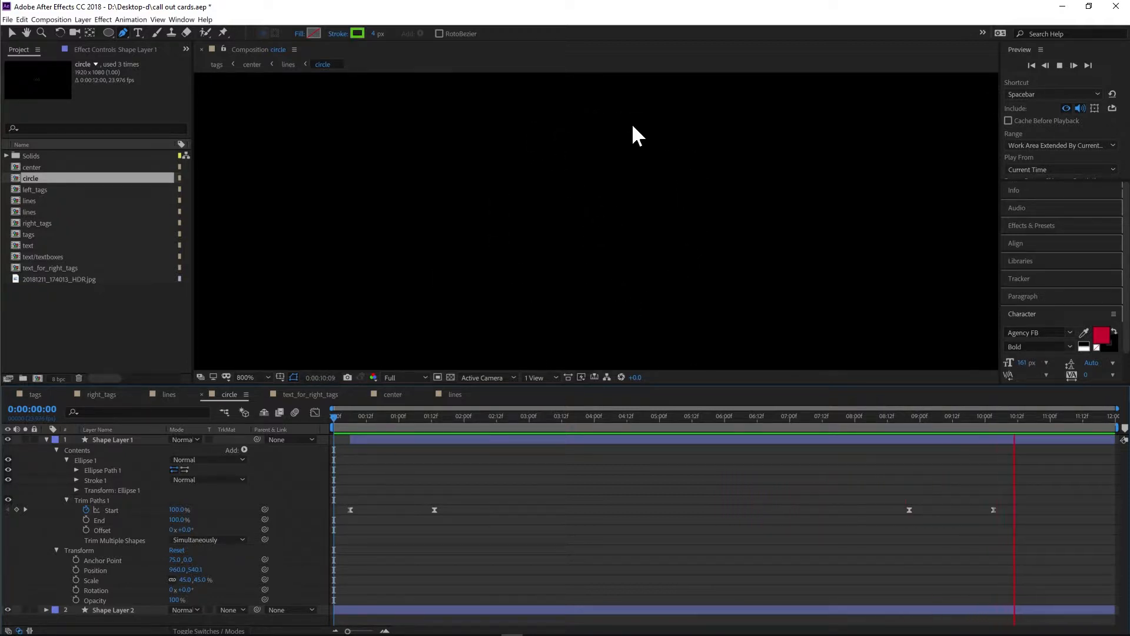
click(450, 416)
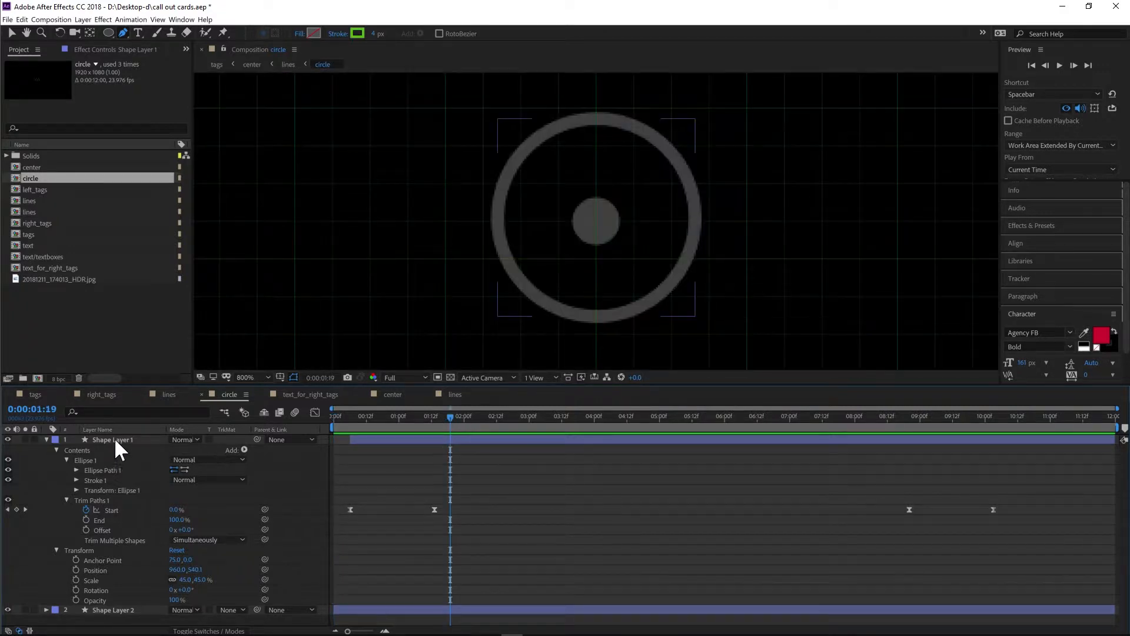
drag(363, 419, 341, 419)
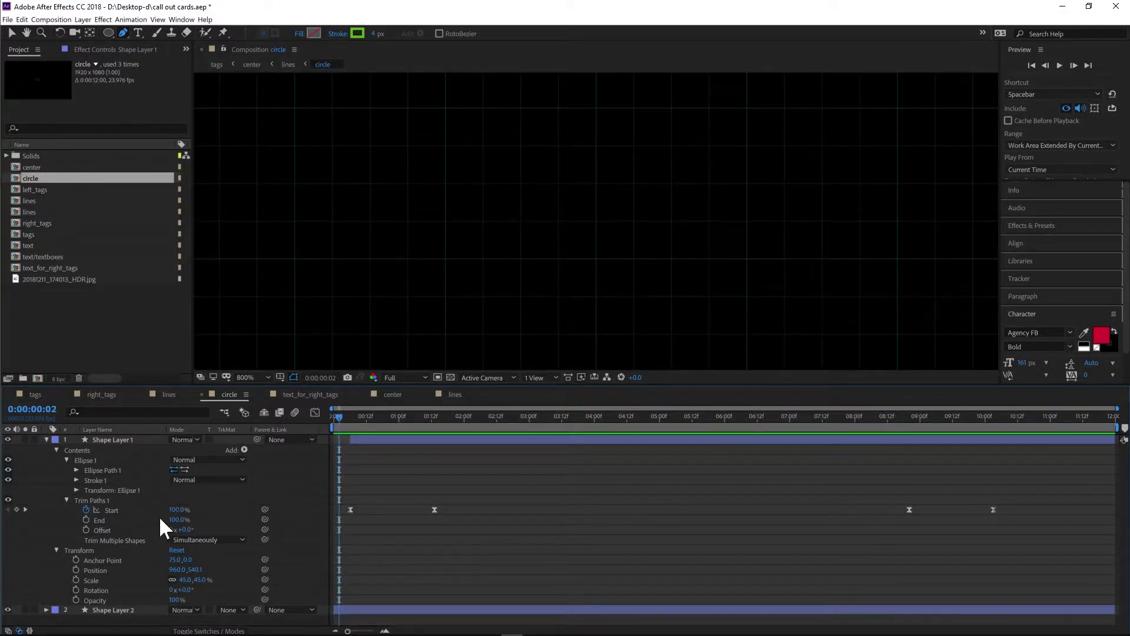
click(66, 500)
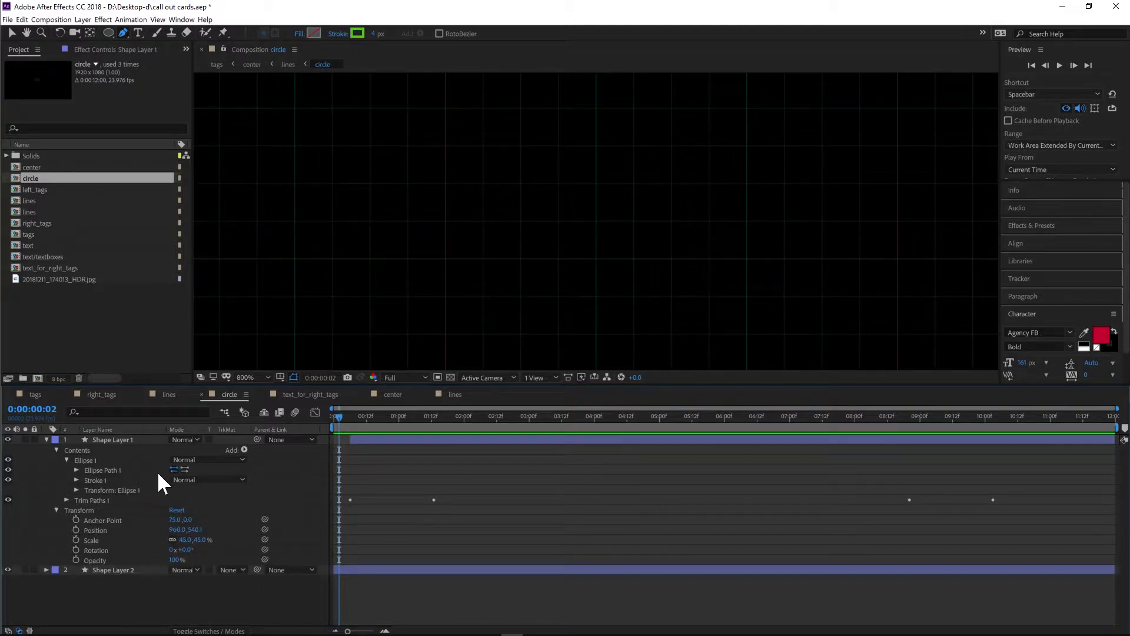
click(245, 451)
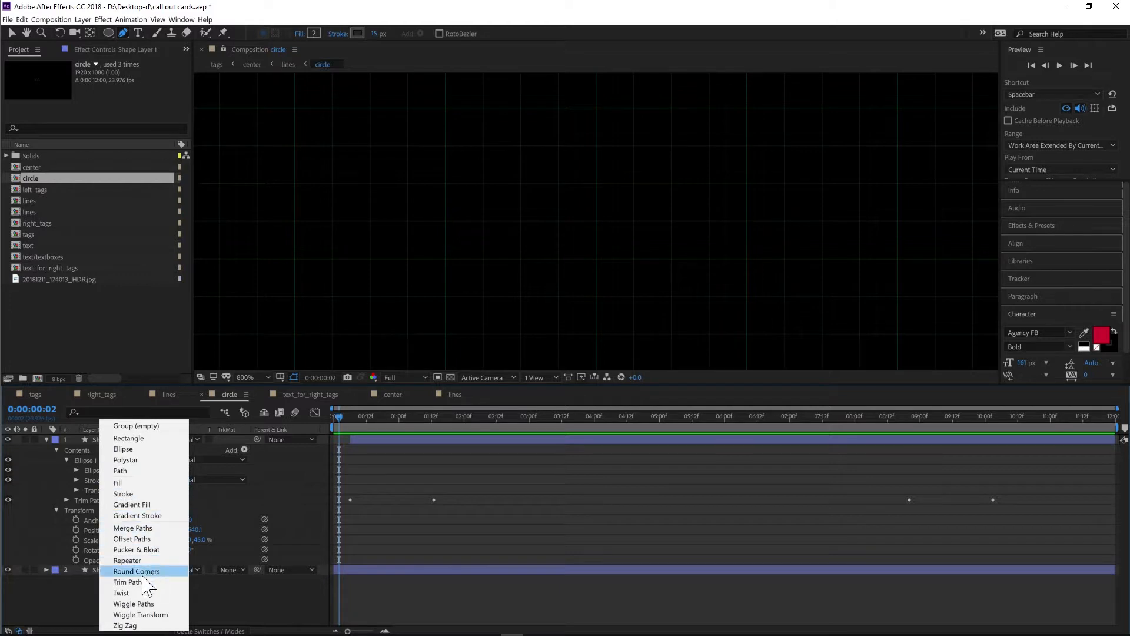
click(54, 616)
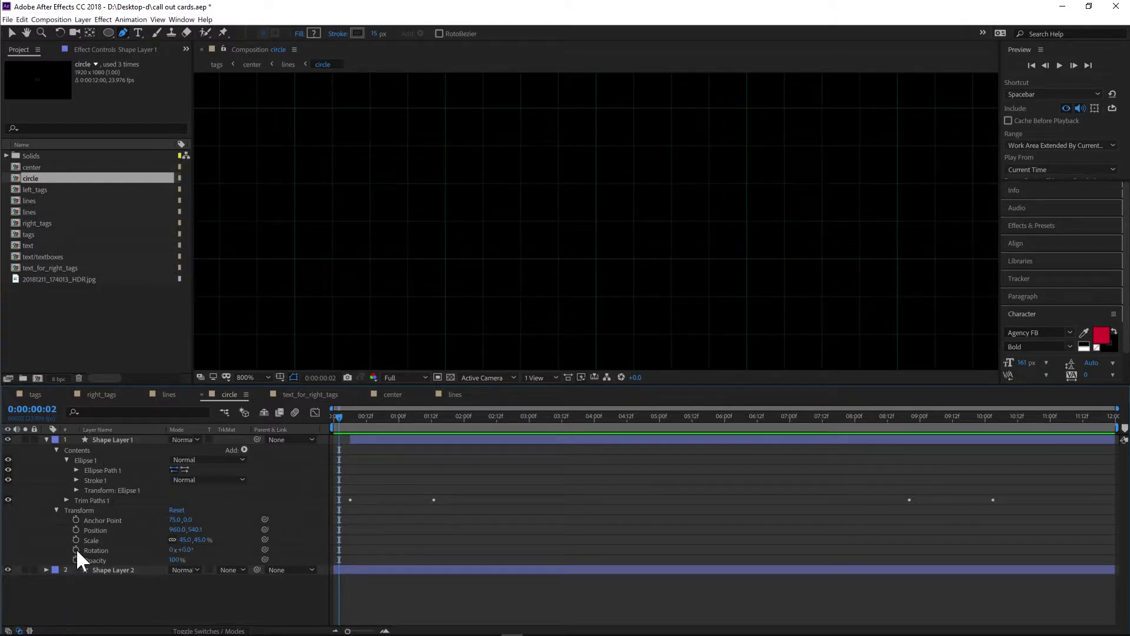
click(66, 501)
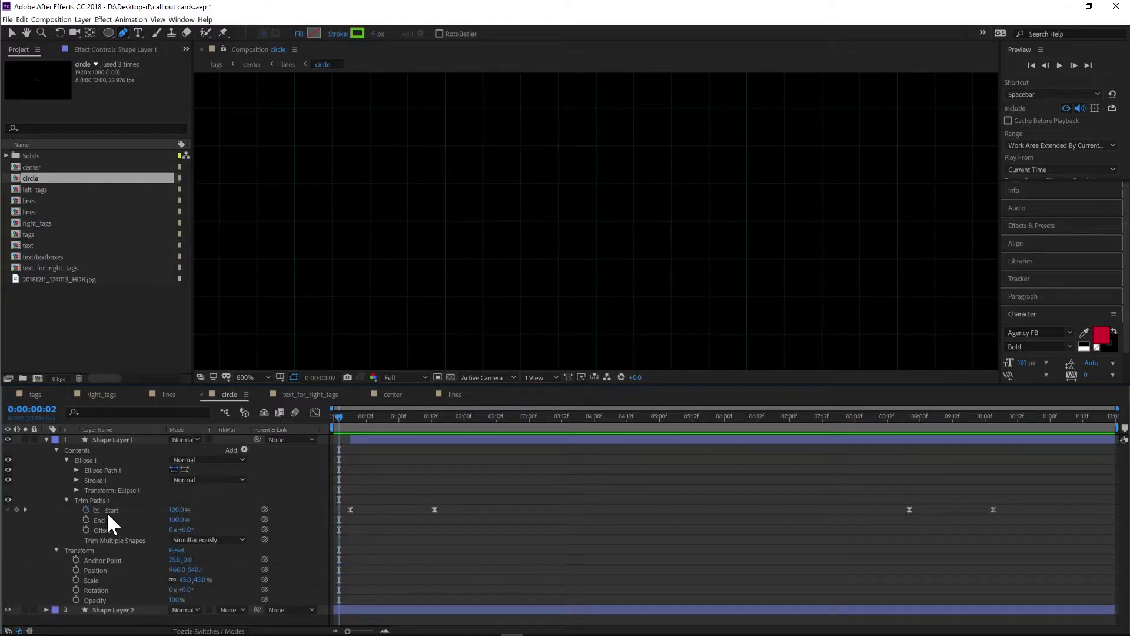
- Scrub the timeline to review the ring's Trim Paths reveal, toggling Shape Layer 1's visibility off and on
drag(337, 427, 550, 419)
drag(592, 372, 569, 382)
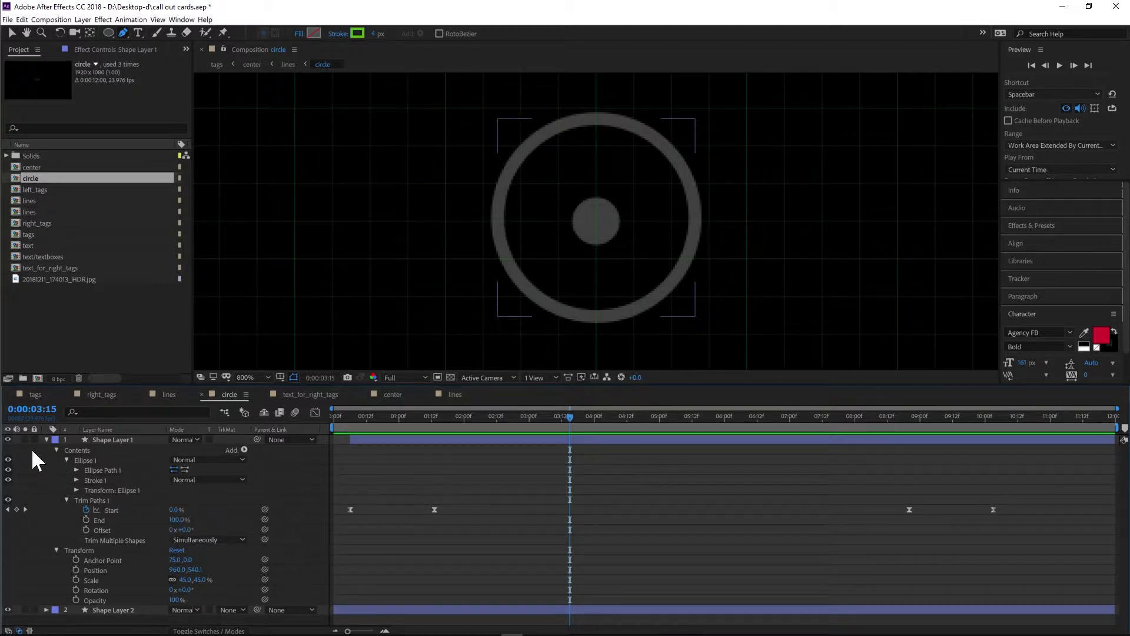
click(9, 440)
click(8, 440)
drag(577, 422, 629, 416)
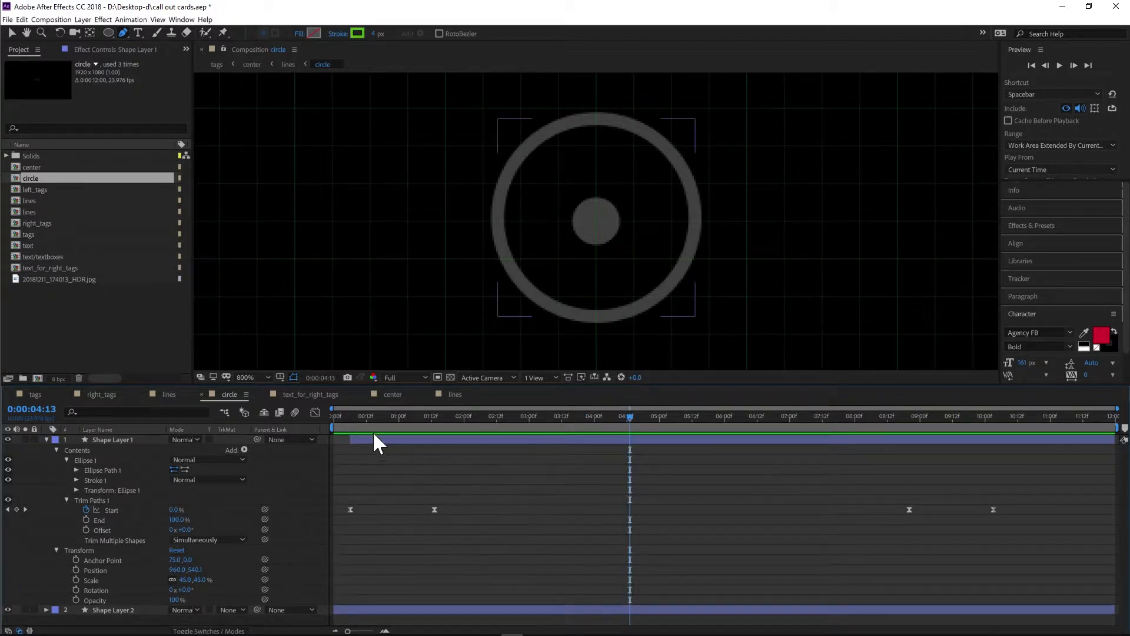
drag(368, 419, 421, 418)
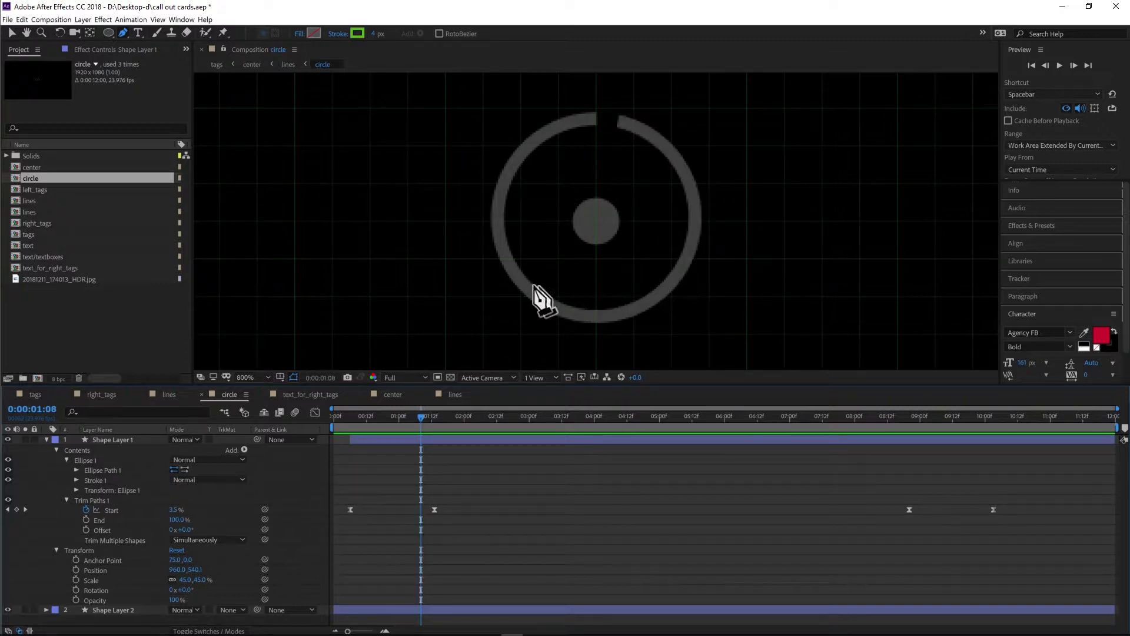
drag(424, 415, 347, 419)
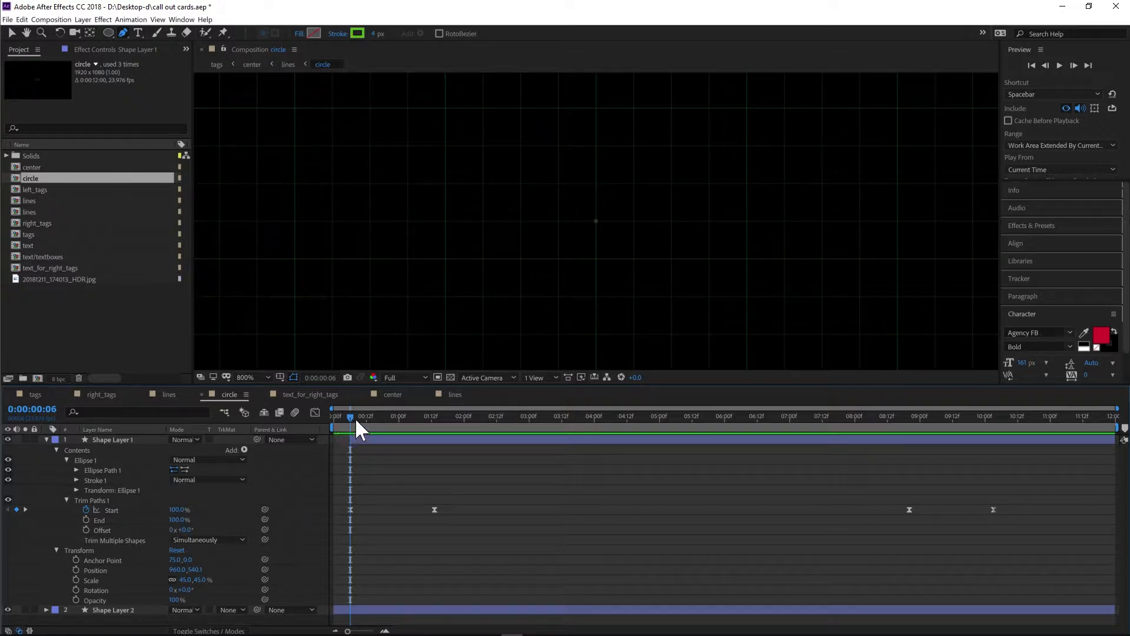
drag(348, 418, 390, 415)
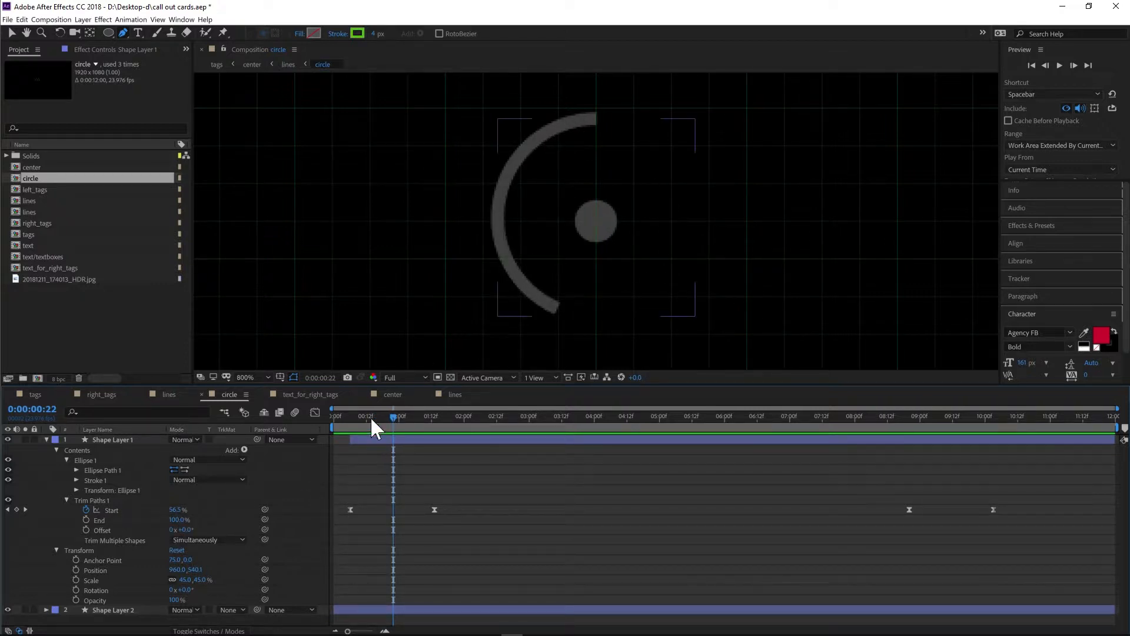
drag(397, 416, 445, 419)
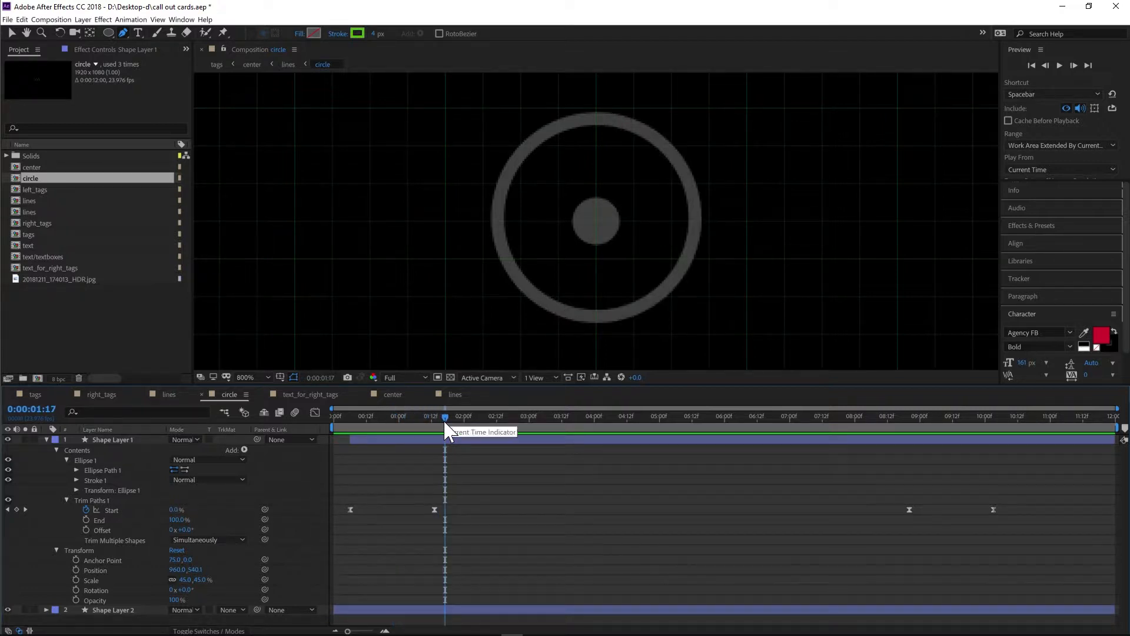
drag(889, 419, 1009, 417)
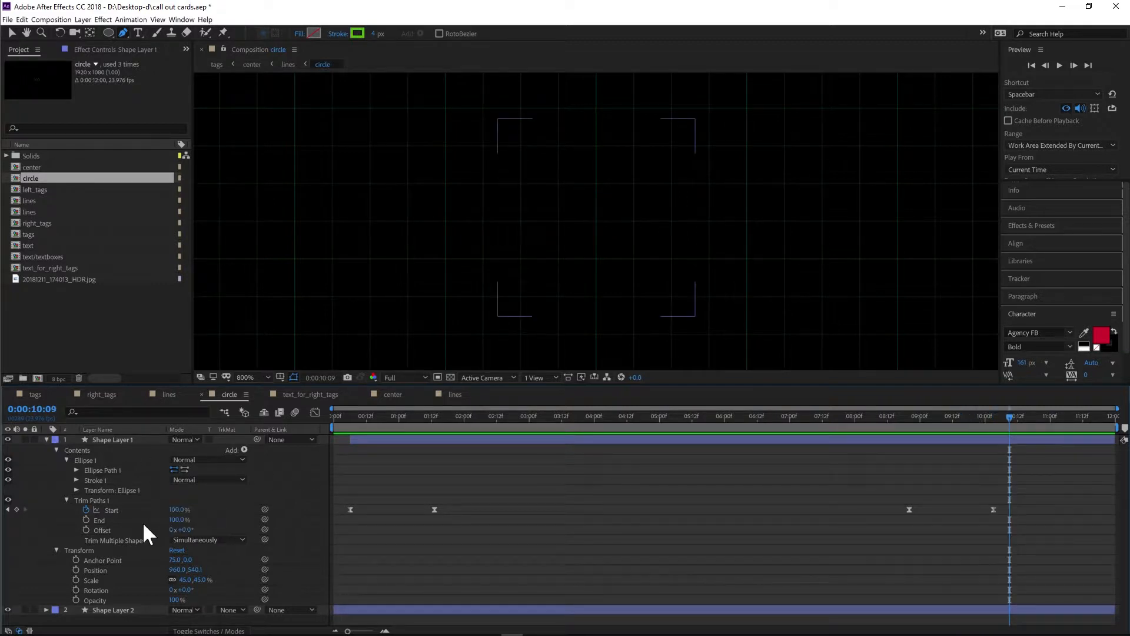
click(378, 422)
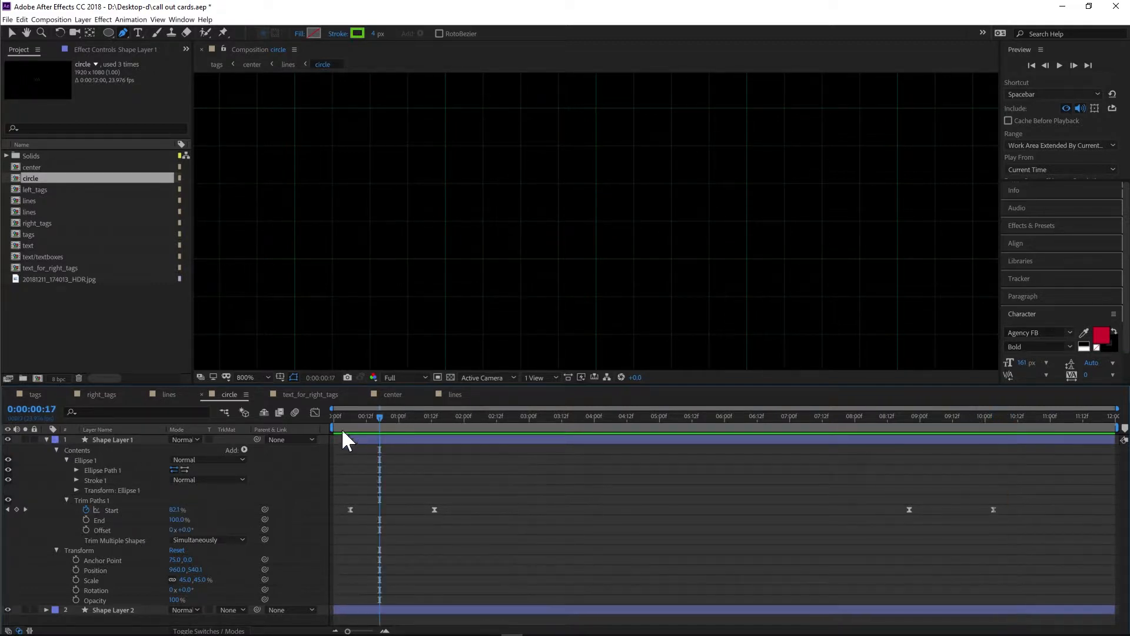
click(348, 416)
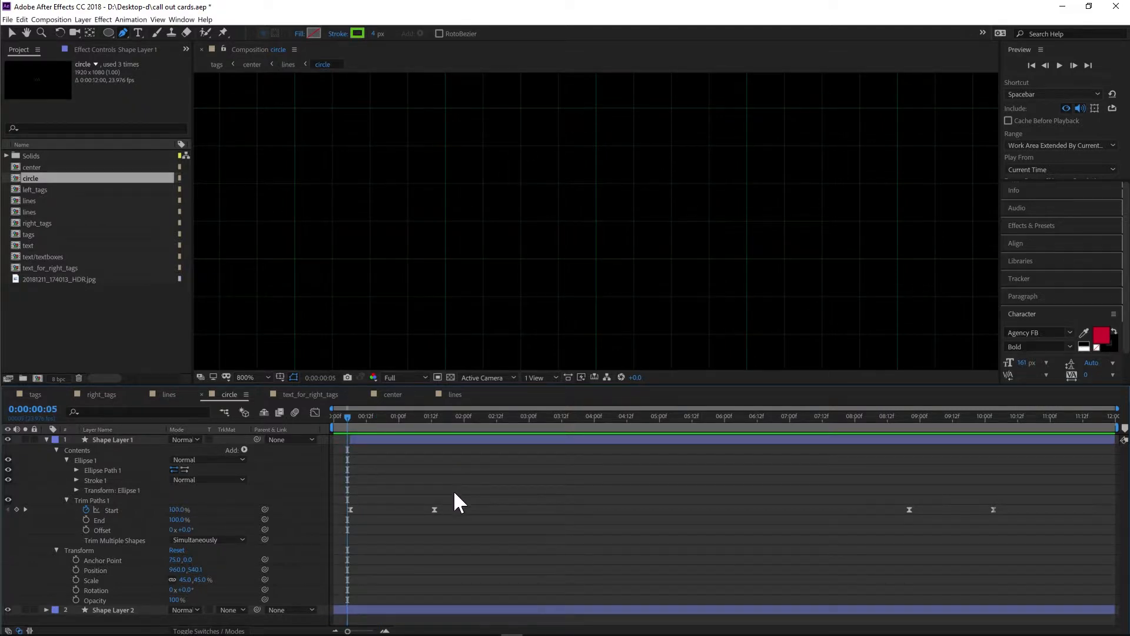
- Select the Start keyframes and open the Graph Editor showing the speed graph
drag(456, 488, 344, 537)
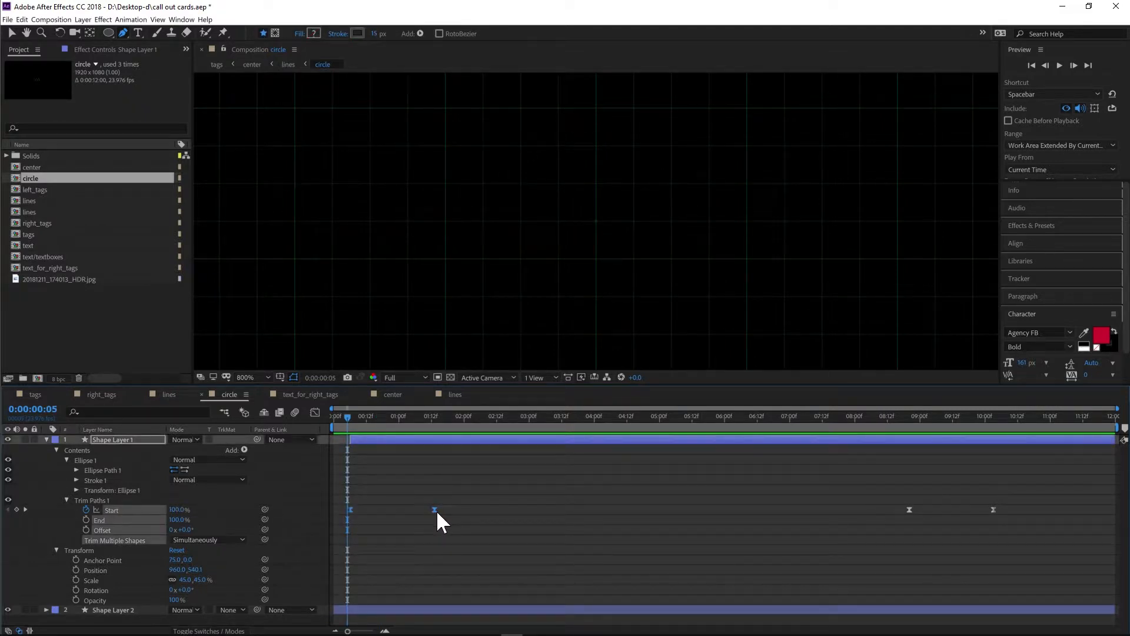
right_click(436, 510)
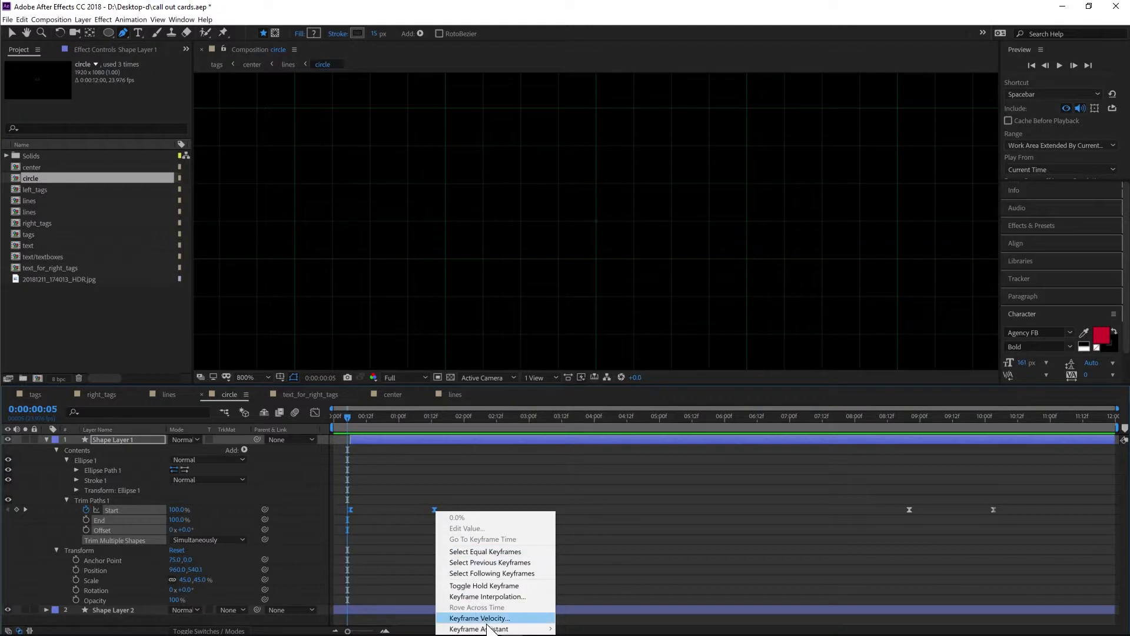
mouse_move(487, 629)
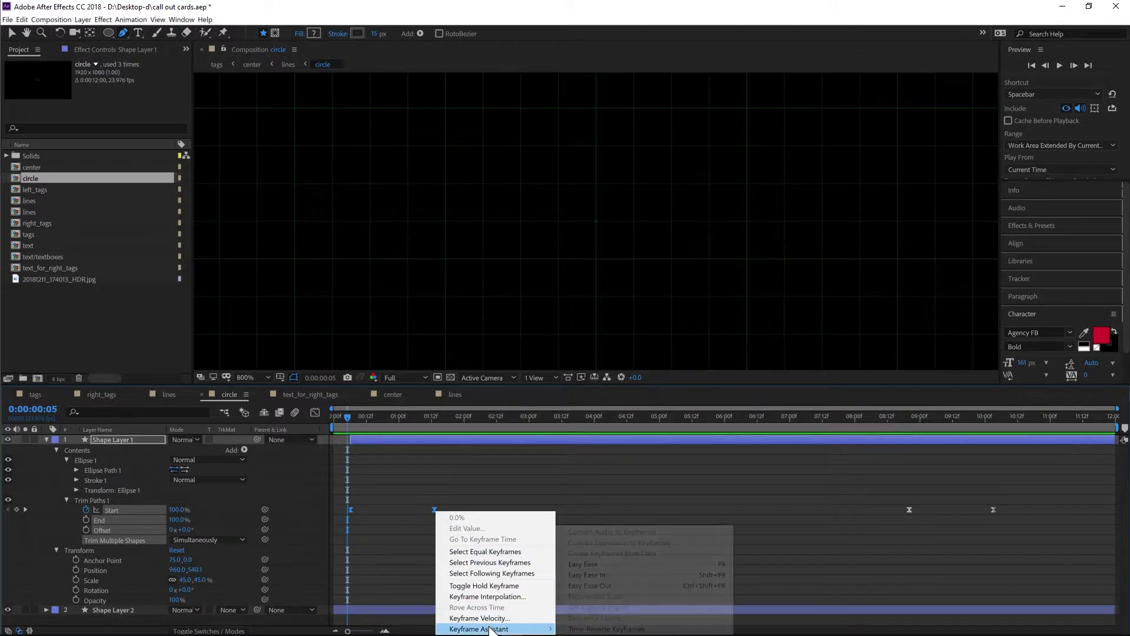
click(480, 471)
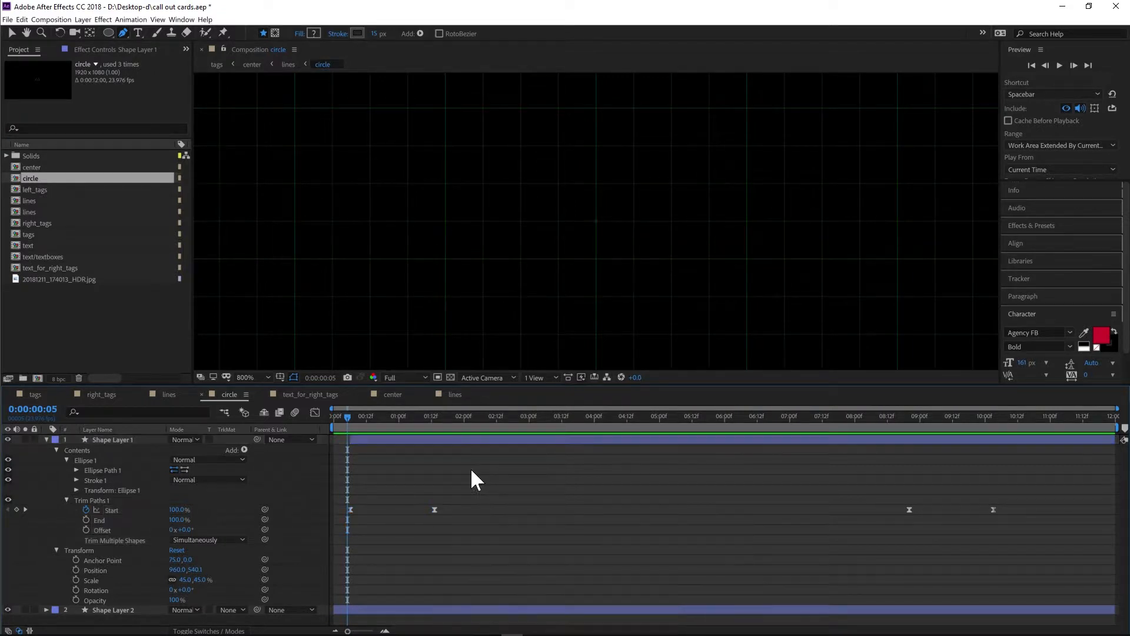
click(315, 413)
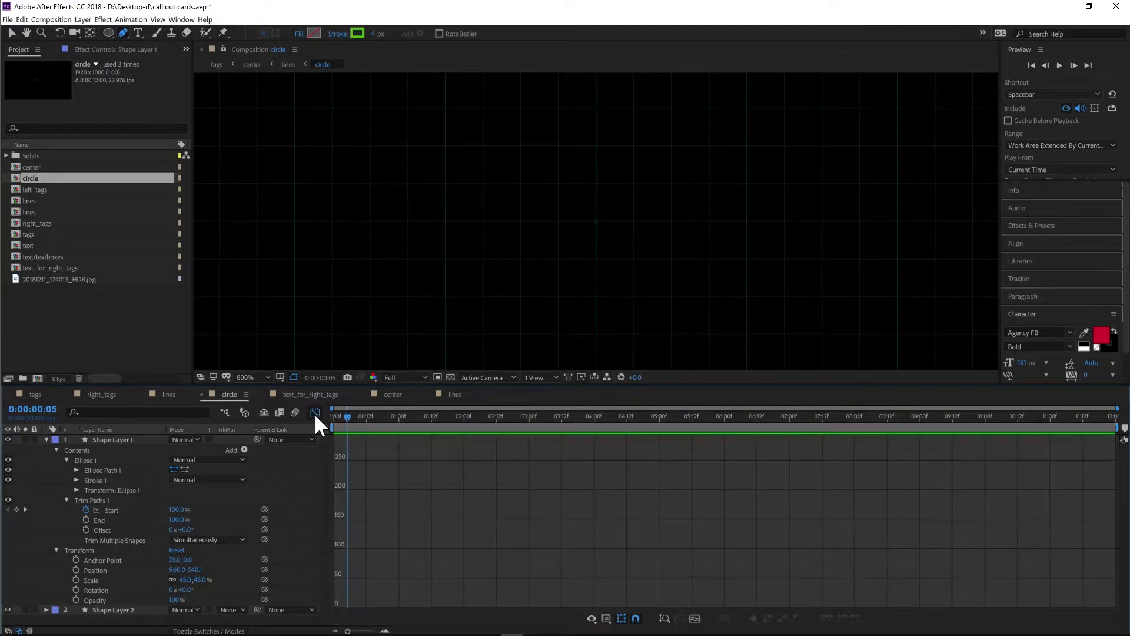
click(607, 619)
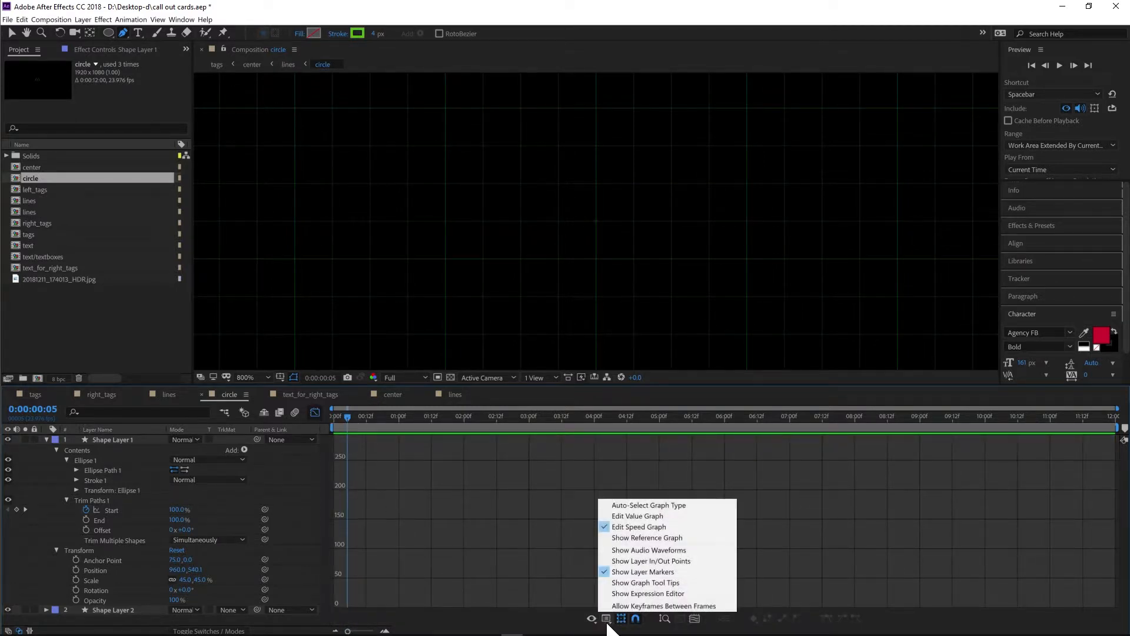
click(628, 527)
click(606, 619)
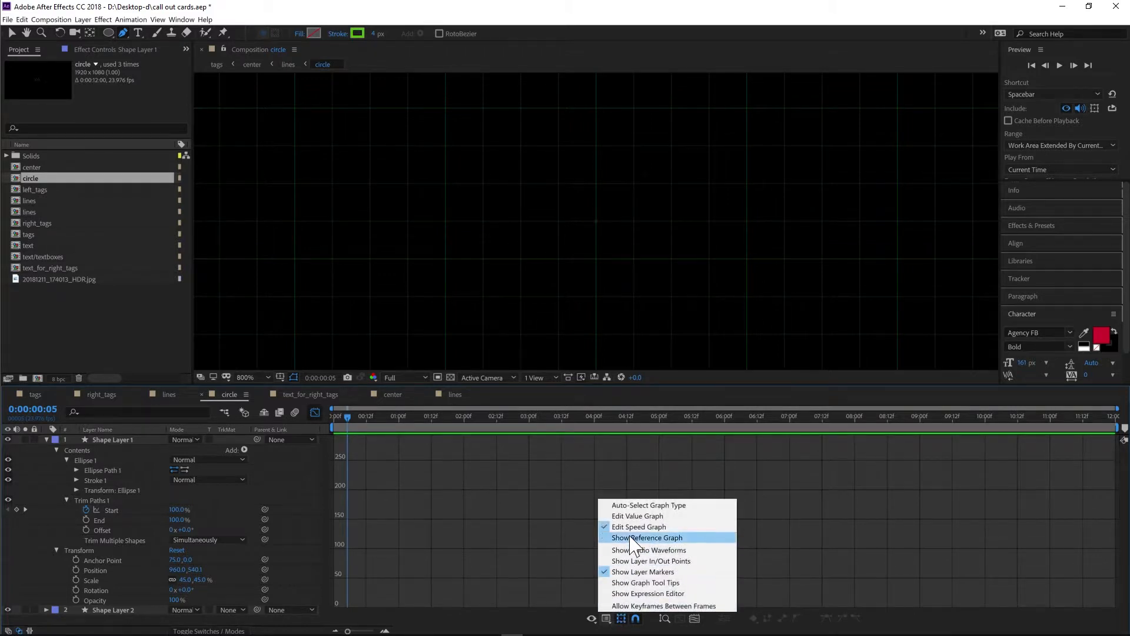
click(633, 530)
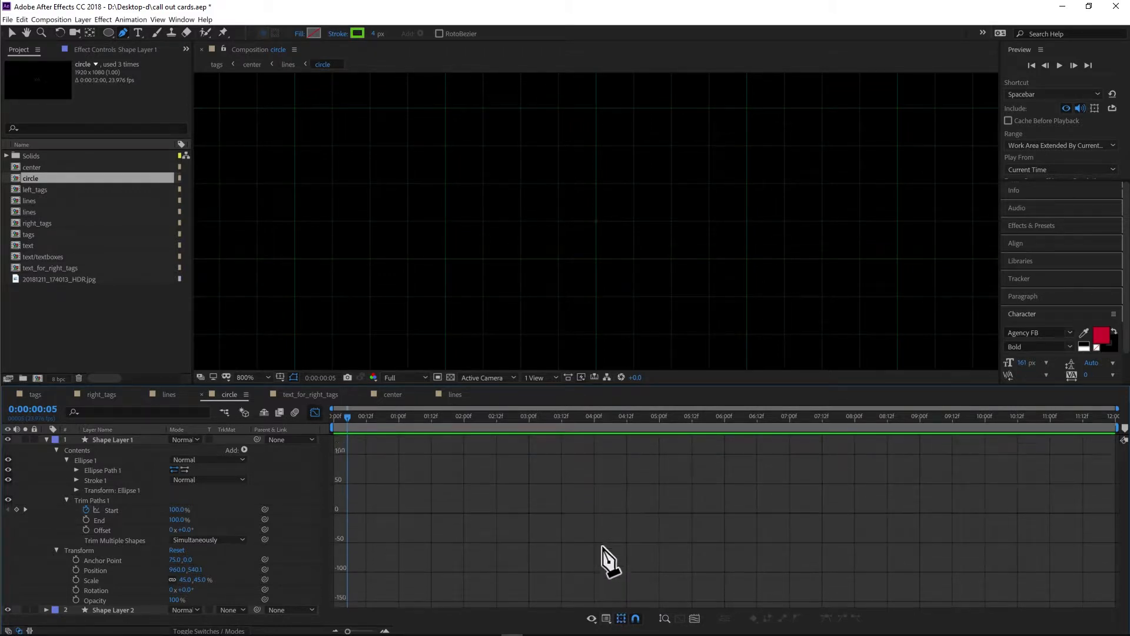
- Try to reshape the Start property's speed curve in the Graph Editor, then undo the change
click(111, 511)
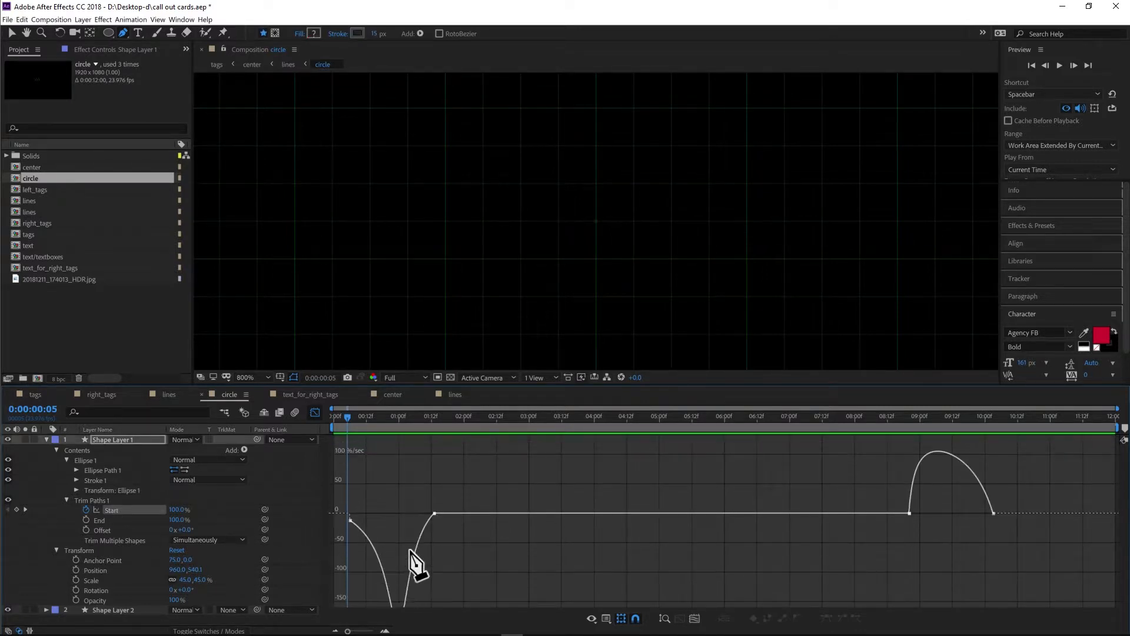
scroll(415, 563, down, 2)
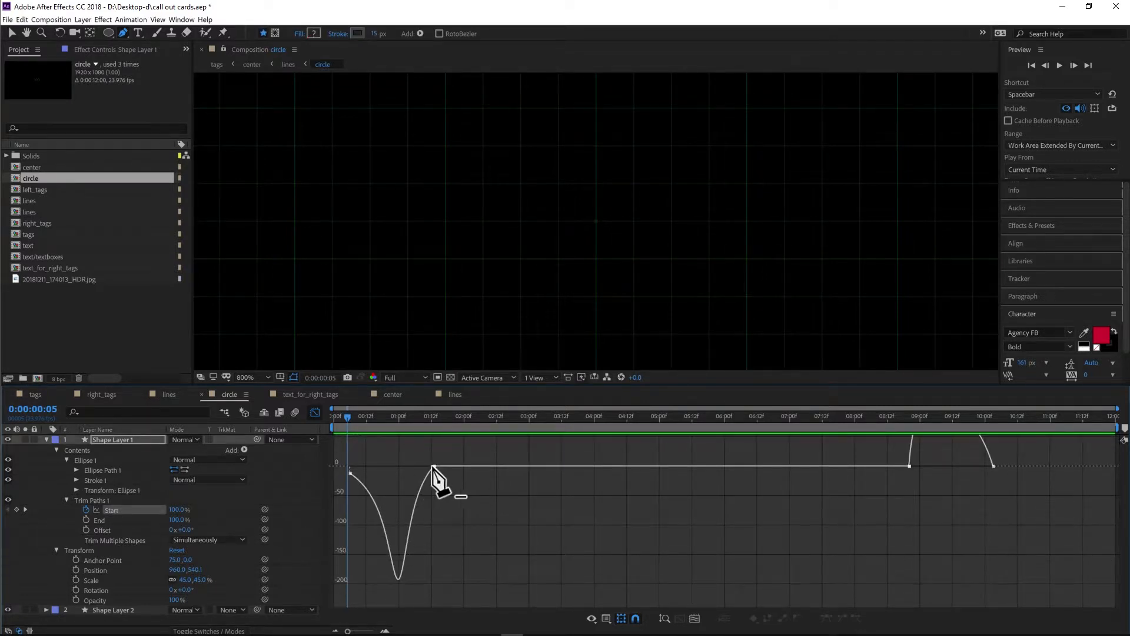
click(433, 468)
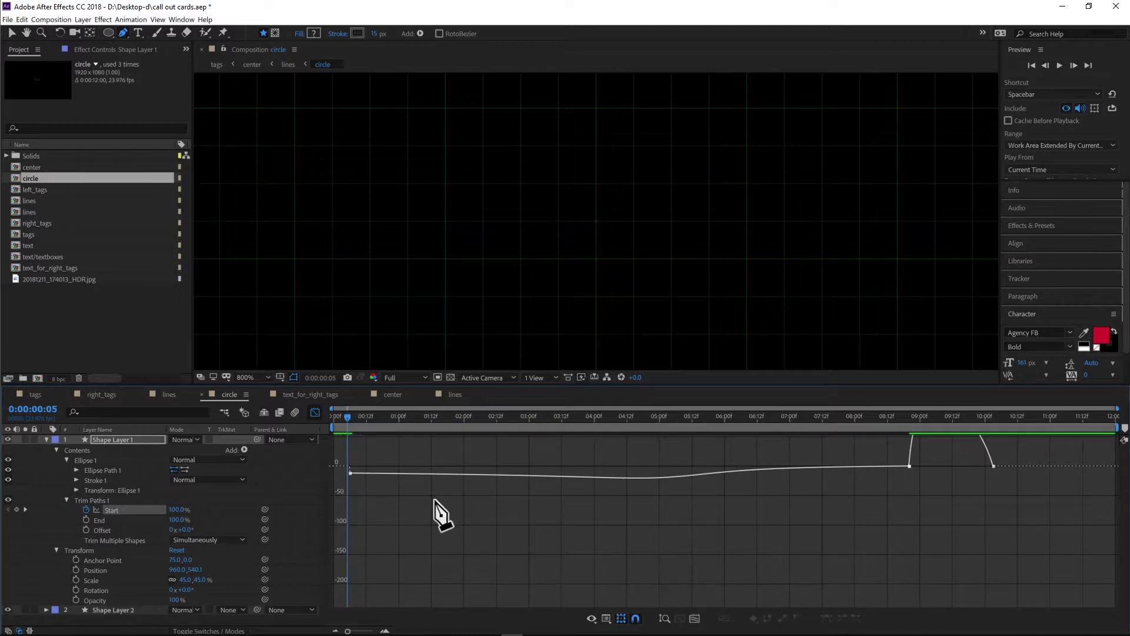
key(ctrl+z)
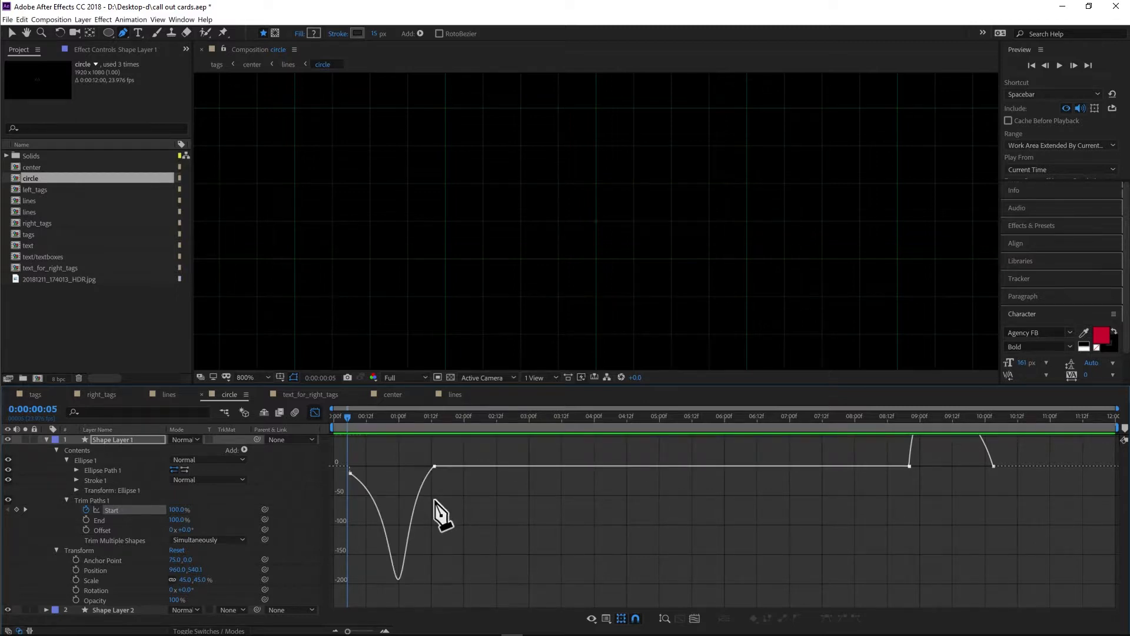
- Select all Start keyframes in the Graph Editor and scrub through the ring's reveal animation
click(128, 510)
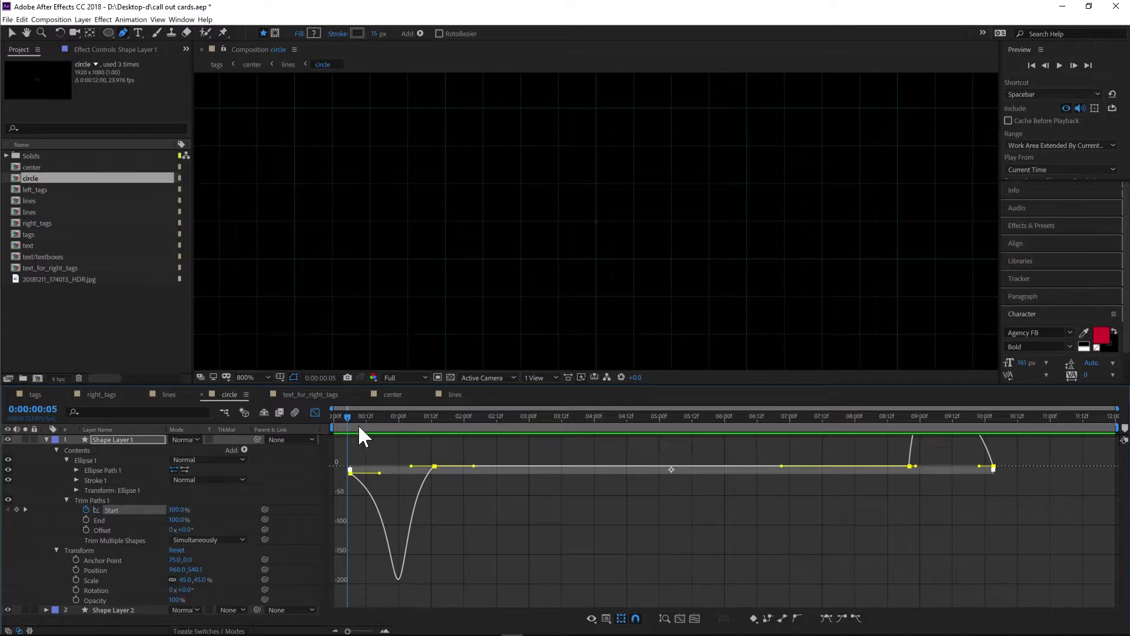
drag(353, 418, 365, 416)
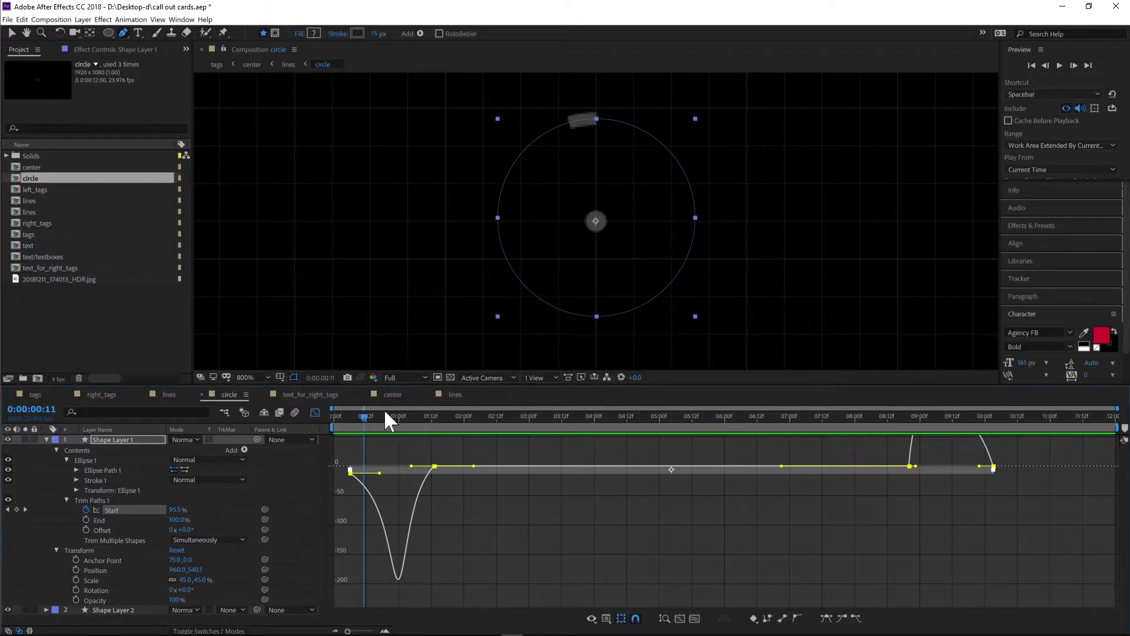
drag(365, 419, 377, 419)
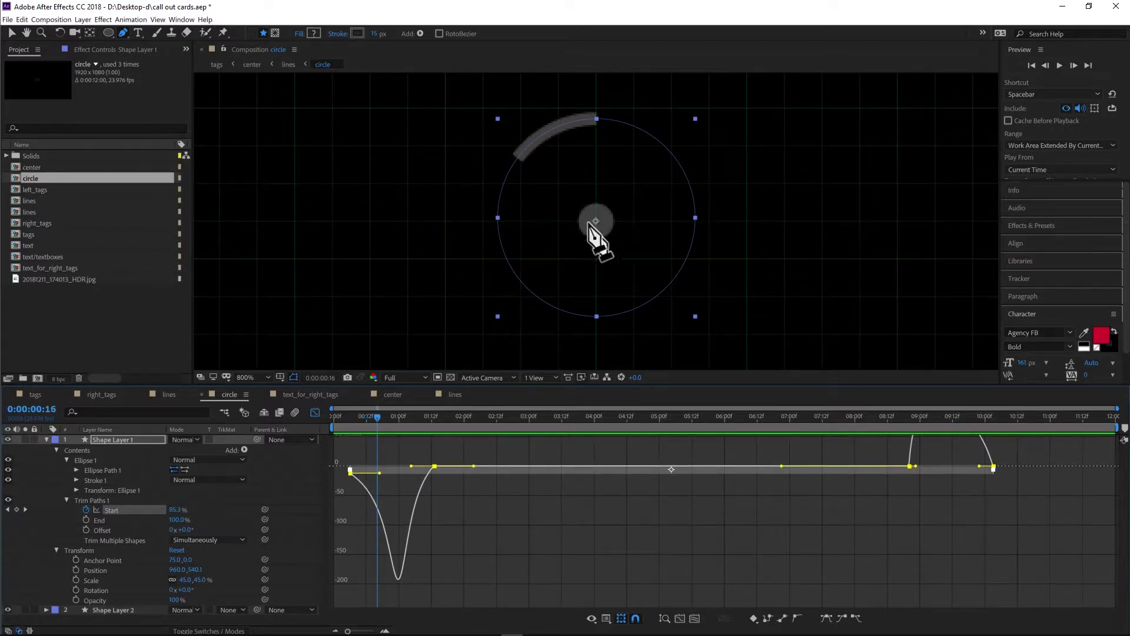
drag(377, 415, 391, 416)
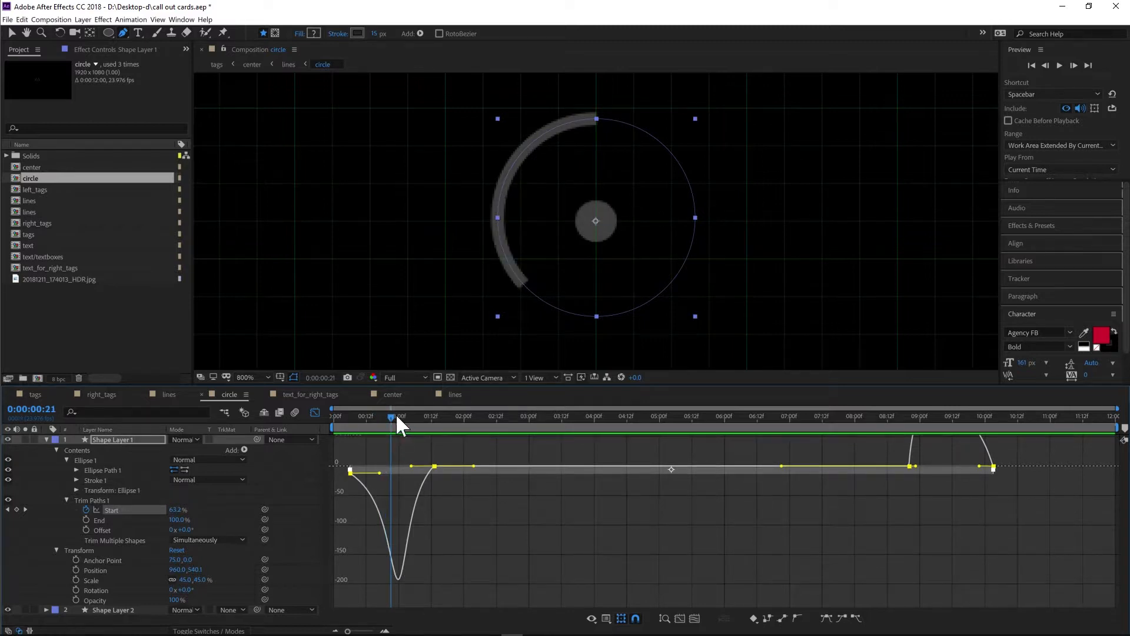
drag(400, 418, 434, 422)
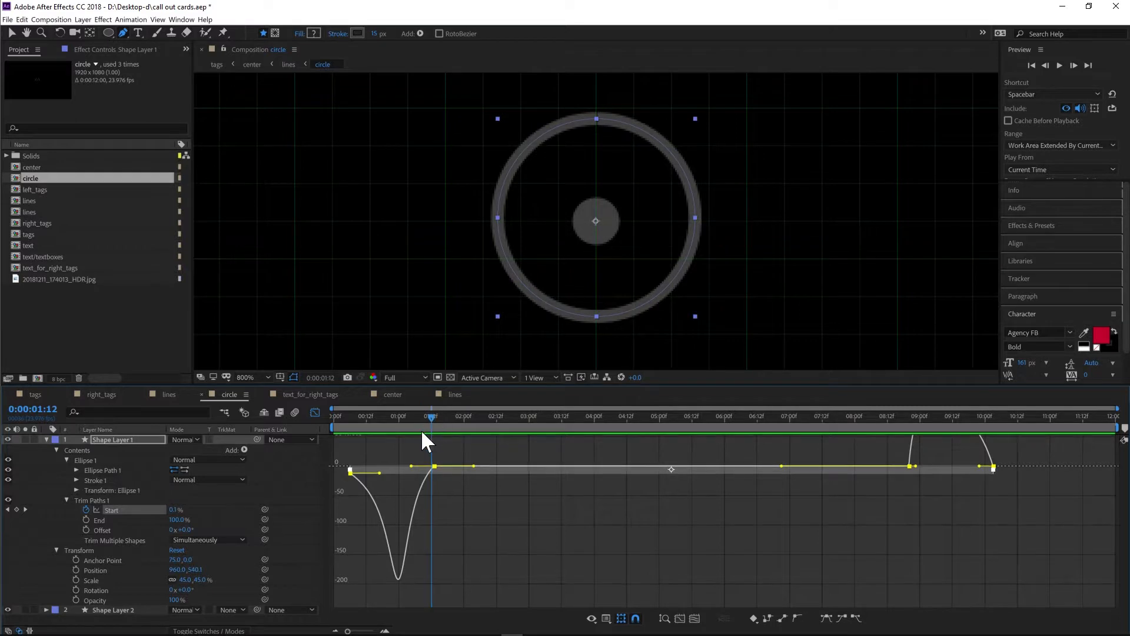
- Try steepening the ease handle of the first Start keyframe in the speed graph, scrubbing to review the ring's reveal
drag(400, 417, 368, 415)
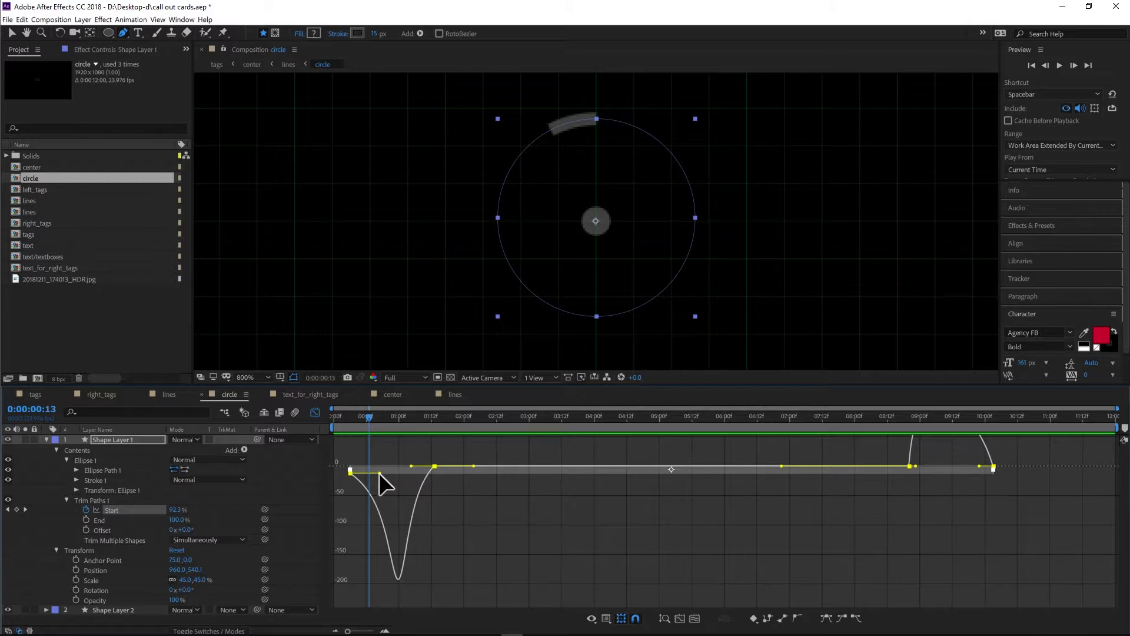
mouse_move(379, 472)
mouse_down()
mouse_move(362, 472)
mouse_move(390, 466)
mouse_up()
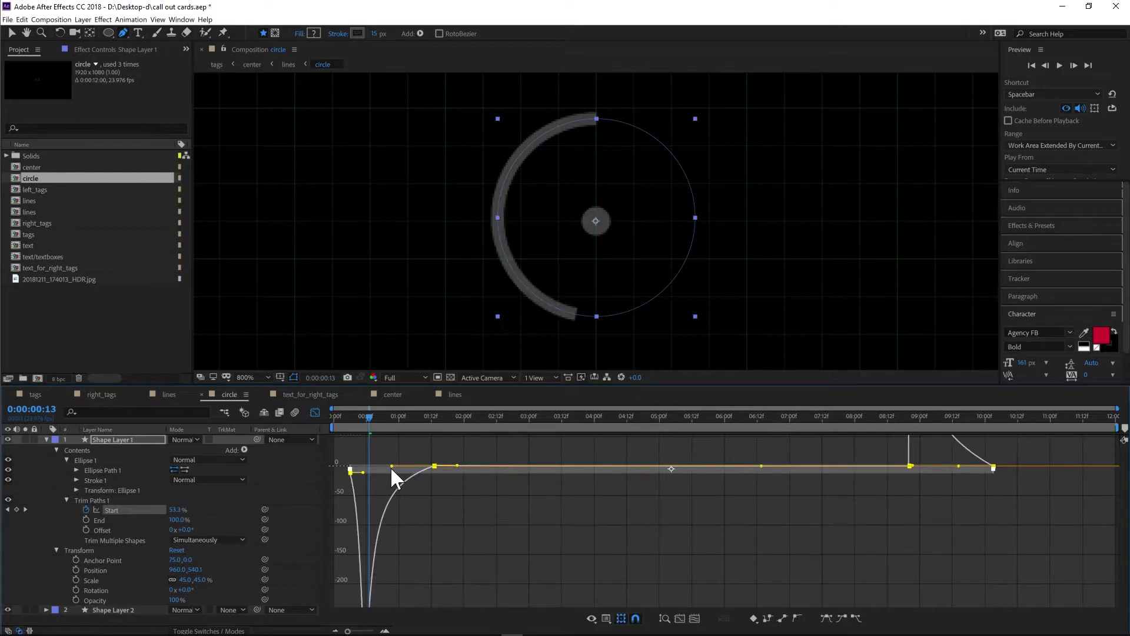
click(352, 417)
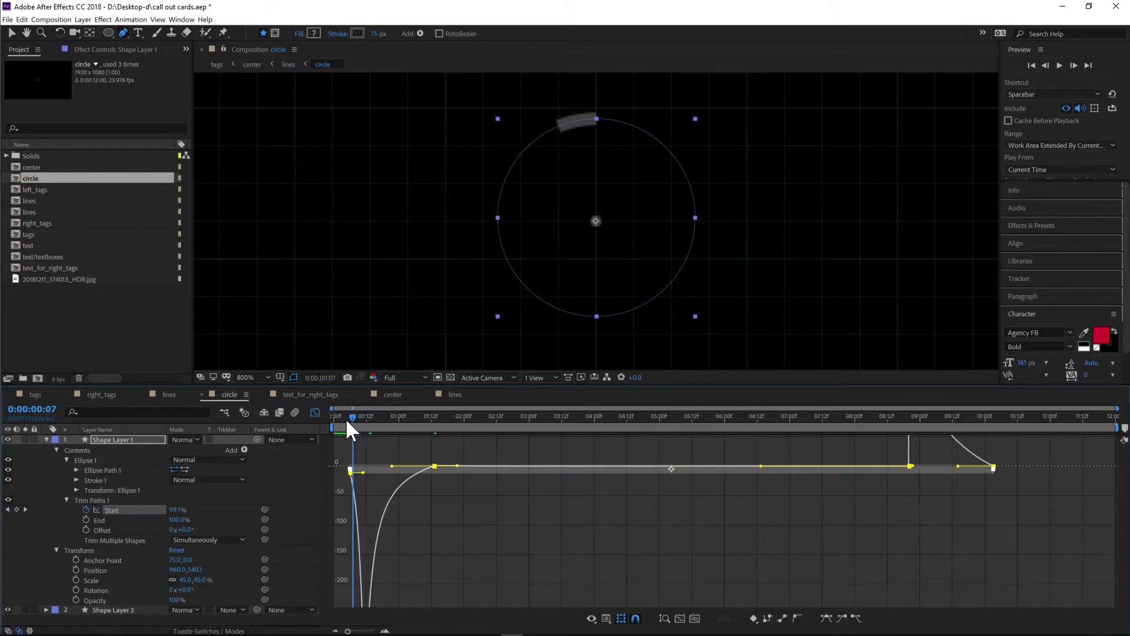
drag(347, 421, 383, 429)
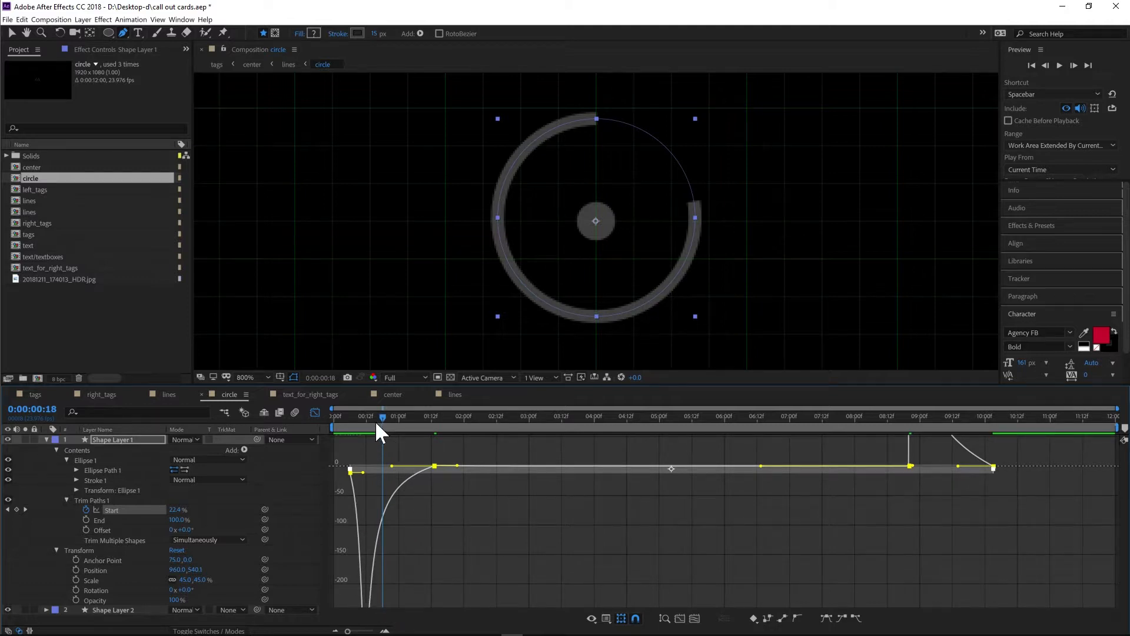
drag(369, 415, 353, 407)
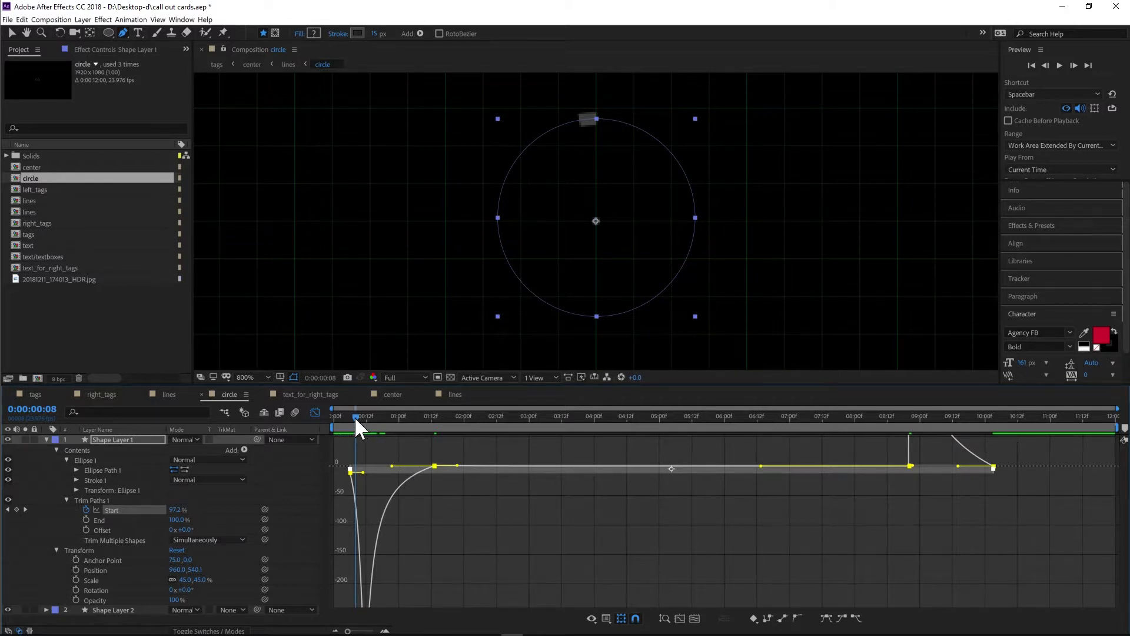
drag(354, 416, 379, 418)
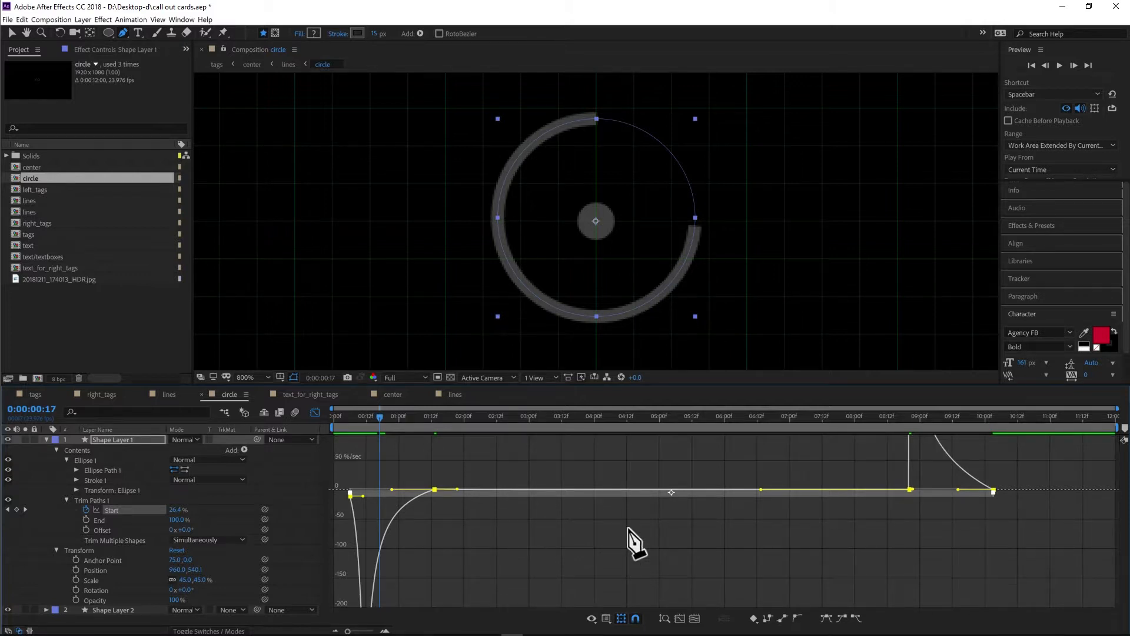
- Drag the Start ease handle again, preview the animation, and undo the speed curve edits
drag(391, 465, 416, 465)
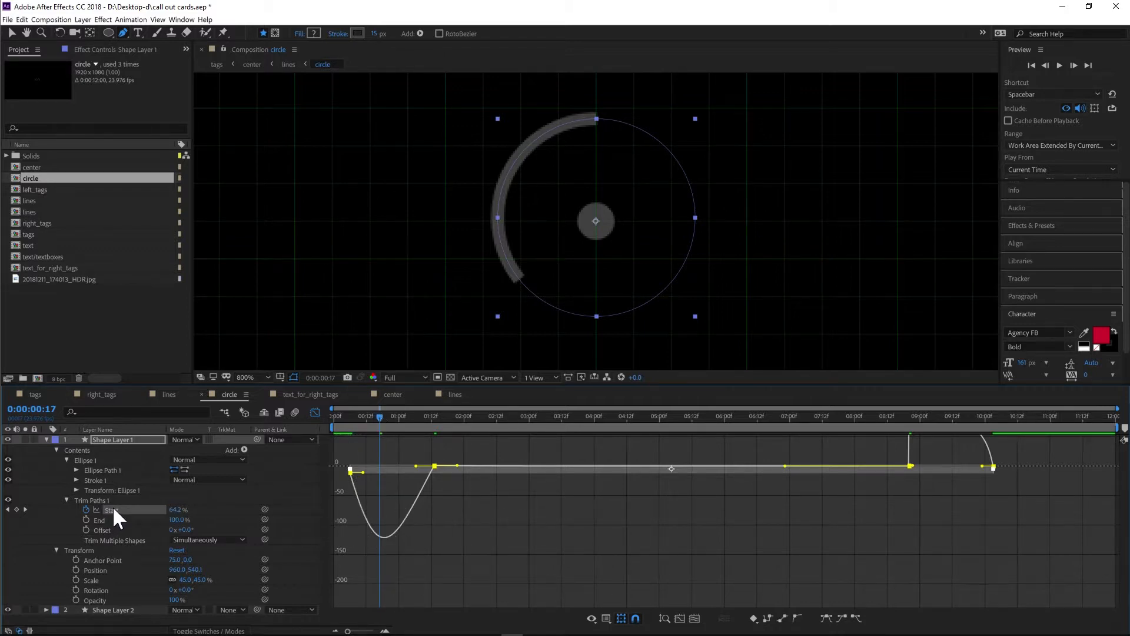
key(space)
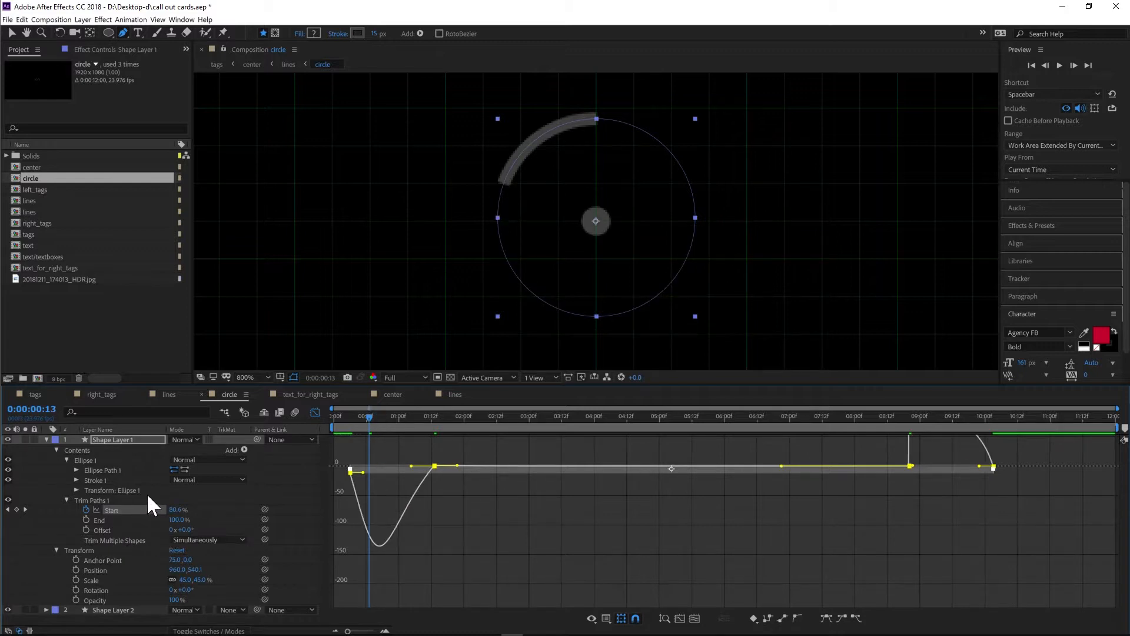
key(ctrl+z)
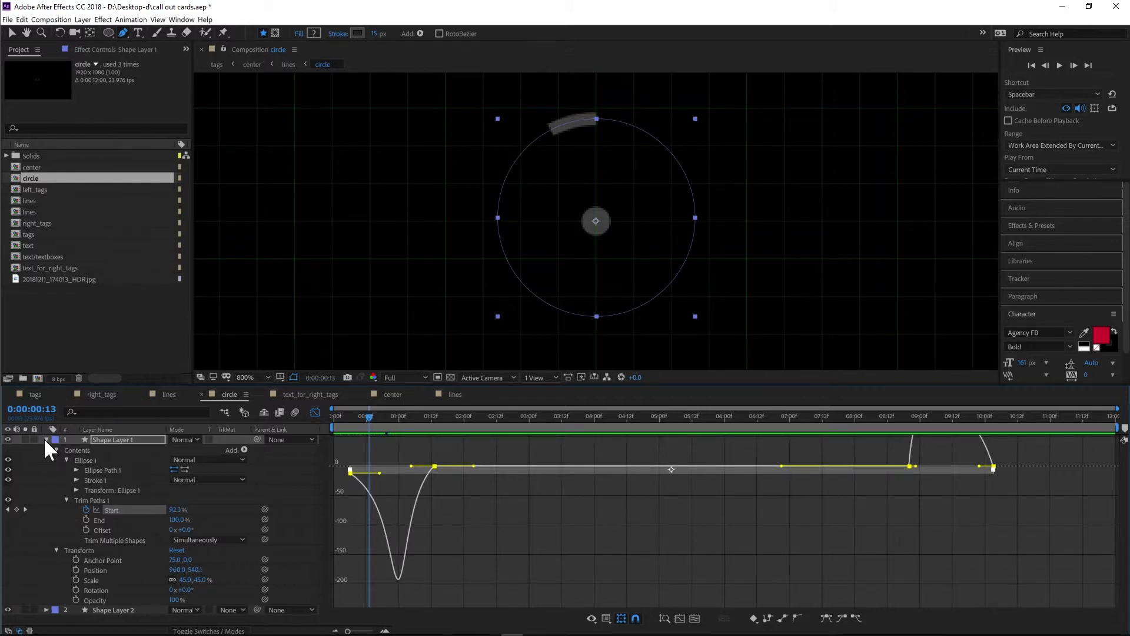
- Collapse Shape Layer 1 and expand Shape Layer 2's properties to work on the centre dot
scroll(941, 524, up, 2)
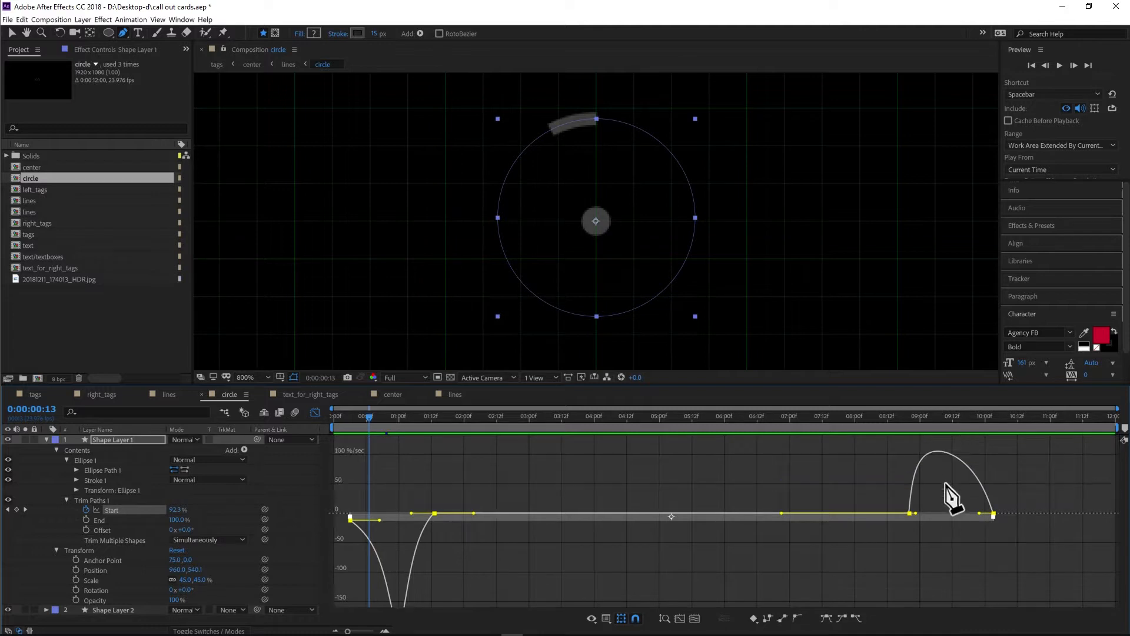
drag(915, 420, 926, 419)
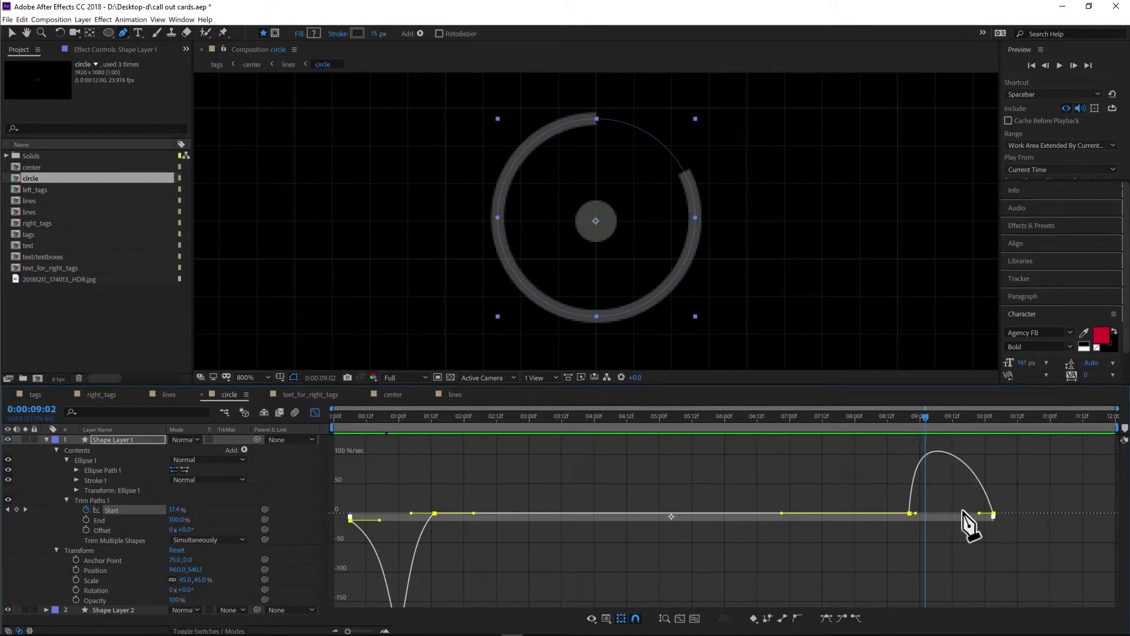
click(46, 440)
click(116, 450)
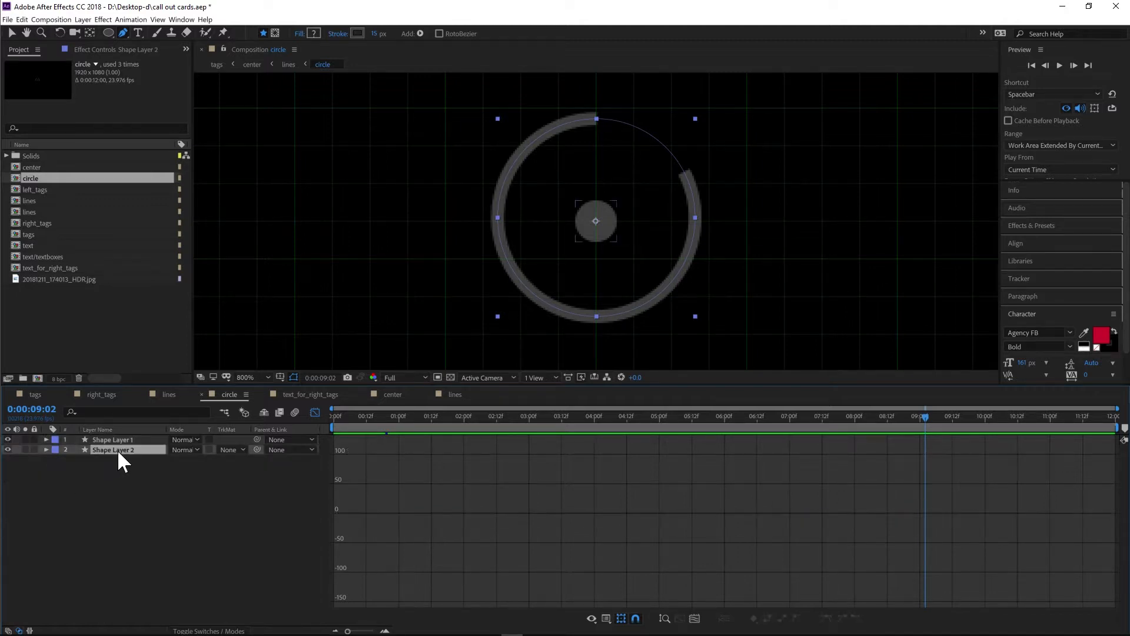
click(46, 450)
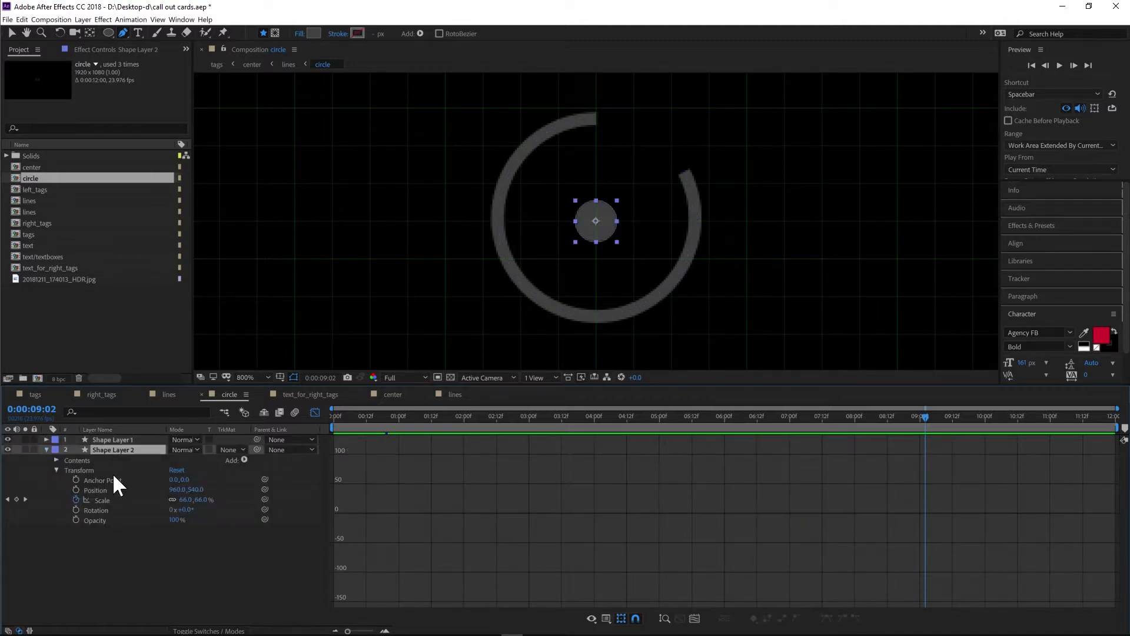
- Close the Graph Editor and scrub through Shape Layer 2's Scale animation, inspecting its contents along the way
click(607, 619)
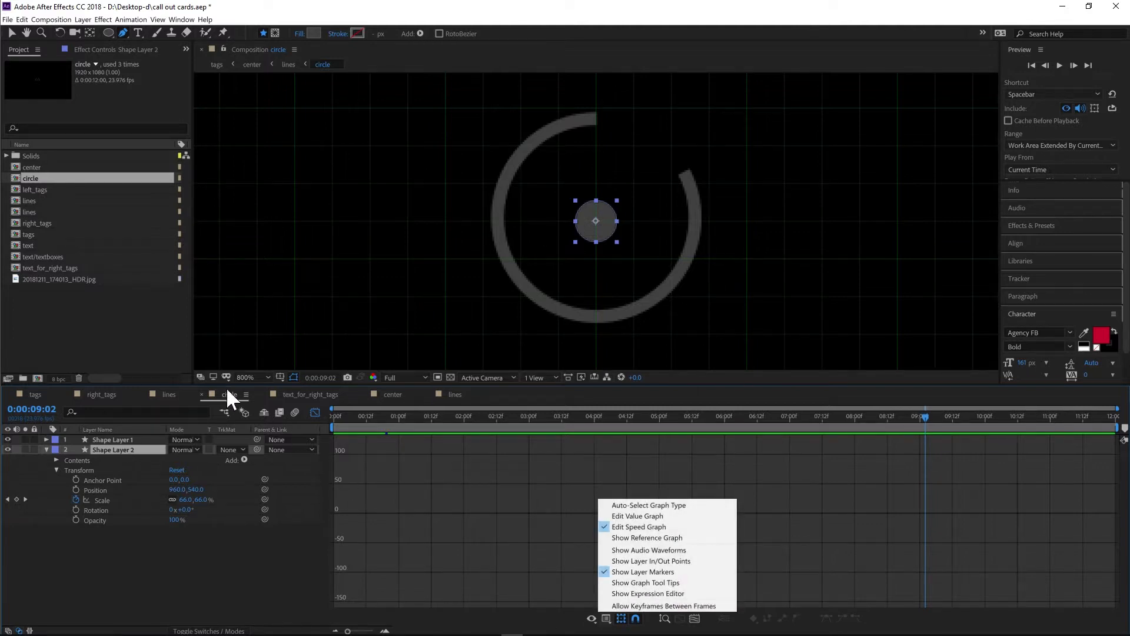
click(312, 413)
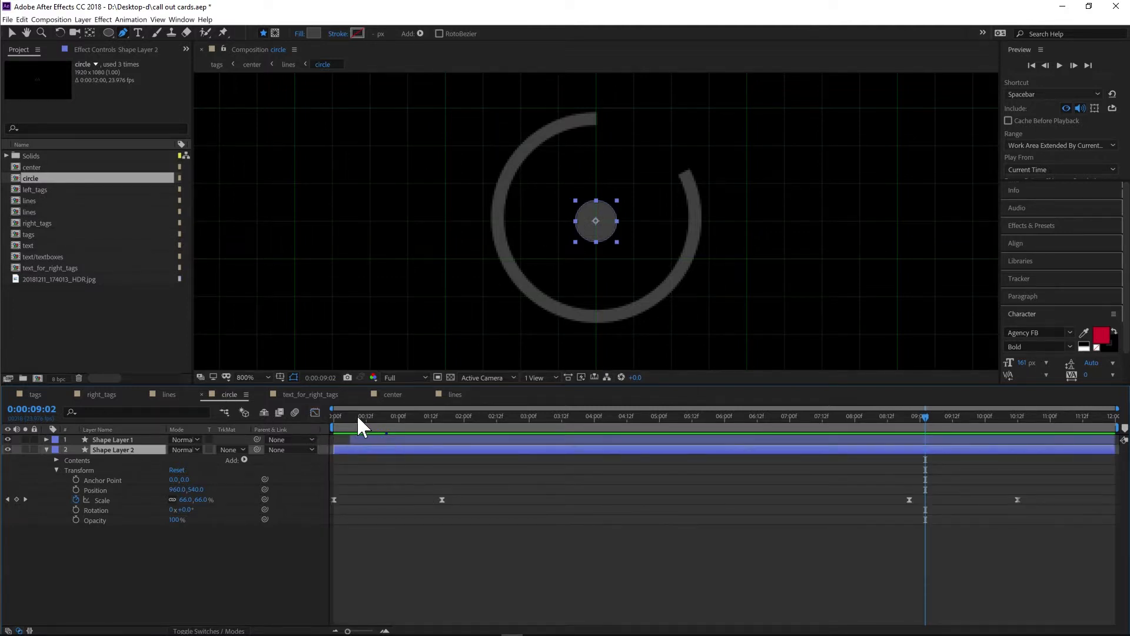
drag(368, 416, 332, 417)
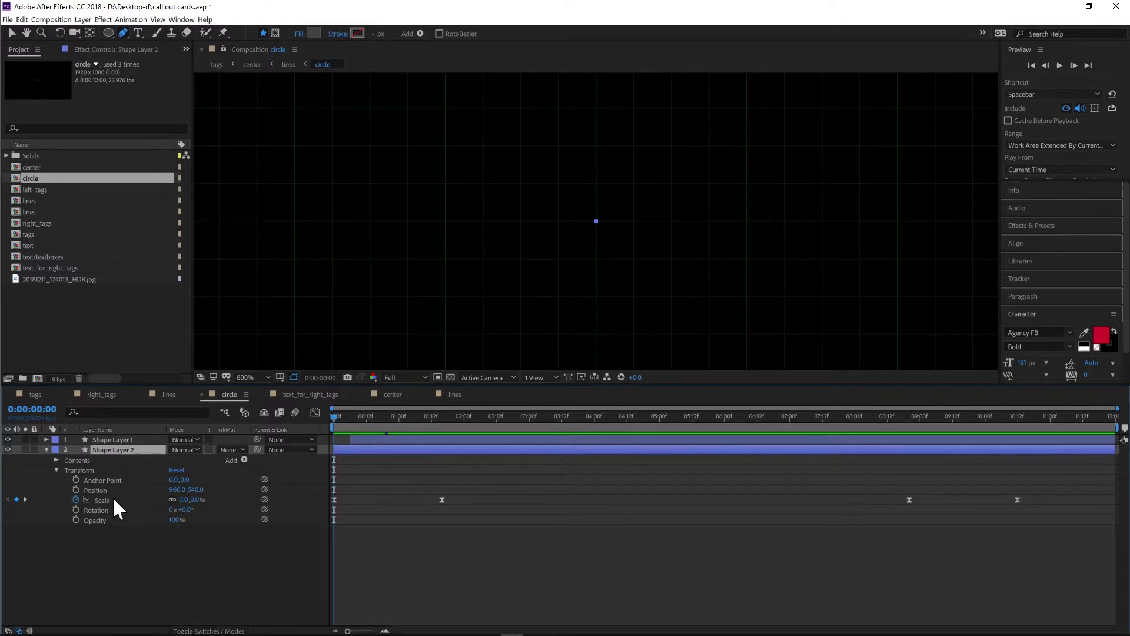
click(56, 460)
click(66, 470)
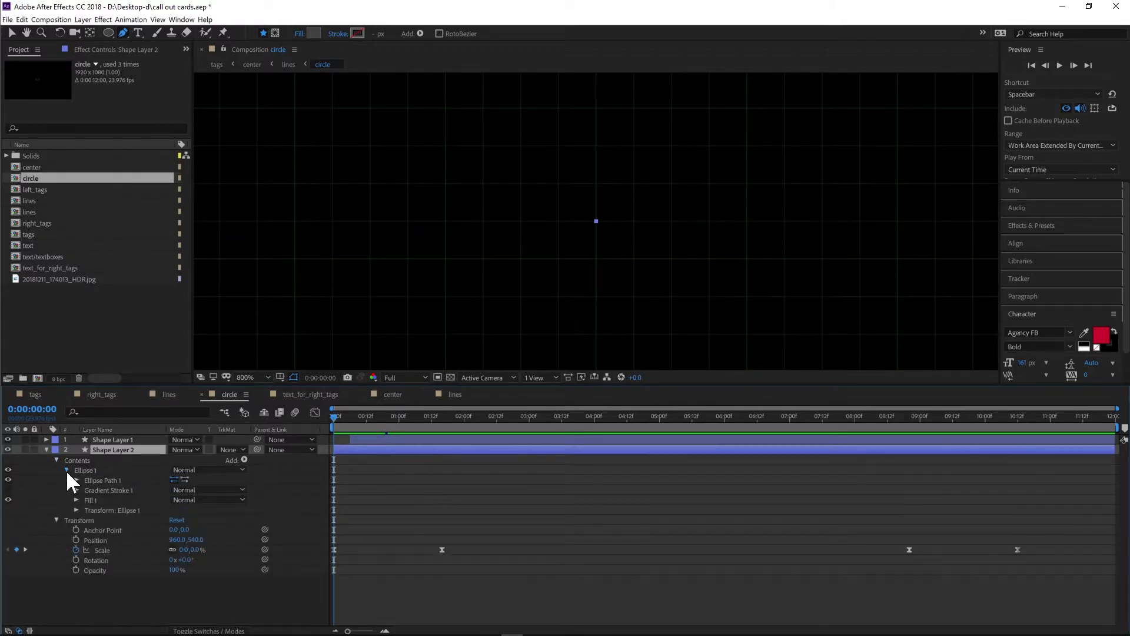
click(66, 470)
click(56, 460)
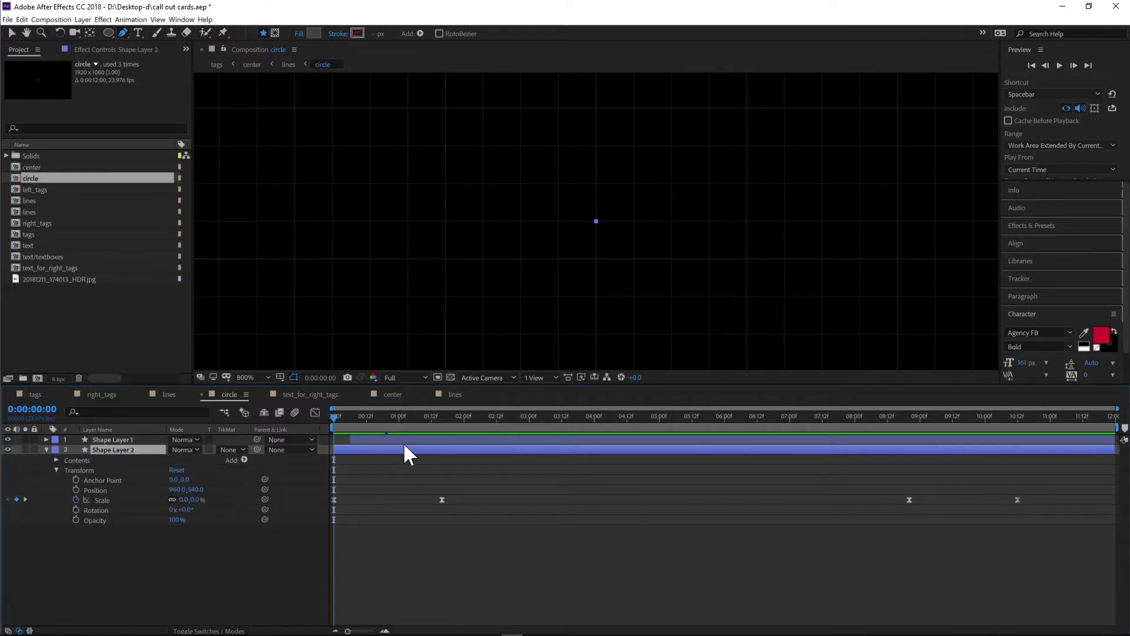
drag(345, 421, 318, 430)
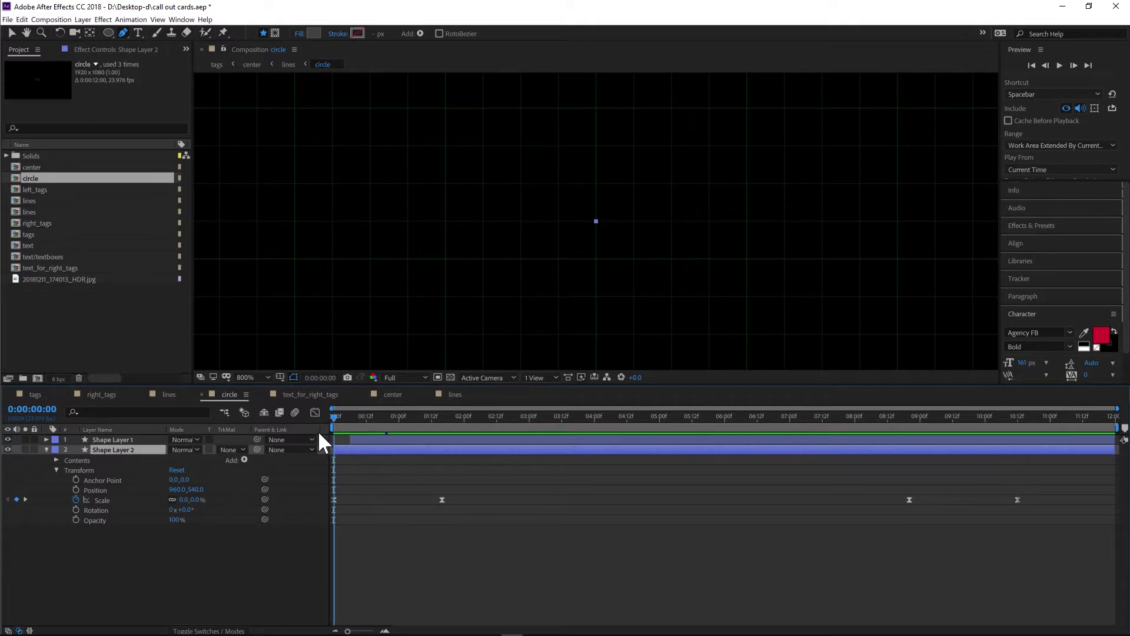
click(440, 420)
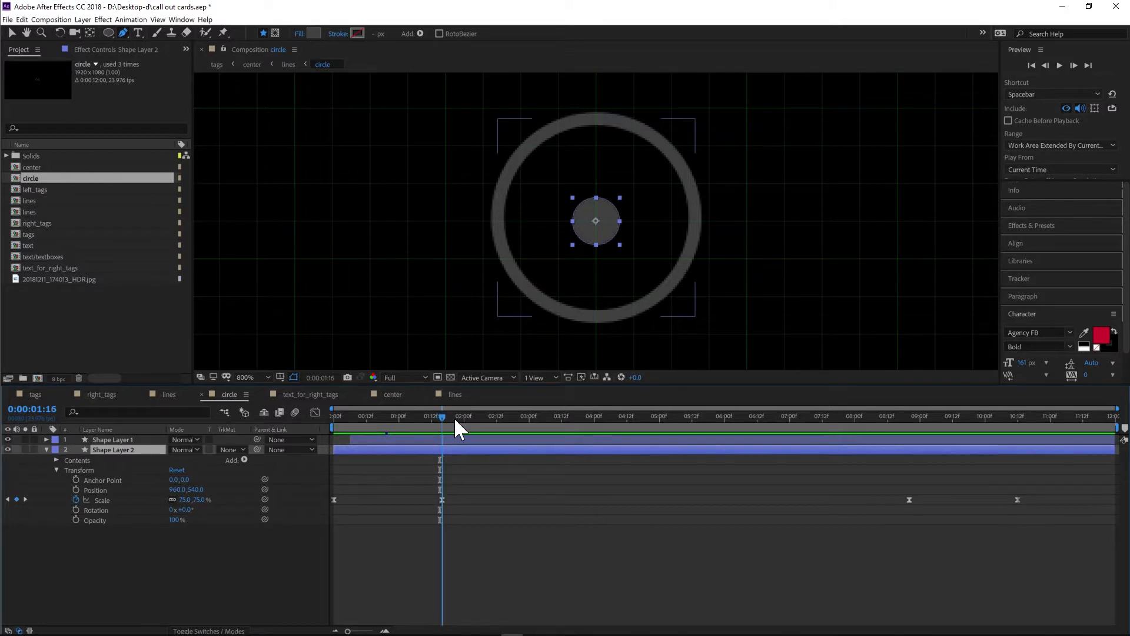
click(459, 417)
drag(471, 417, 1016, 417)
click(486, 419)
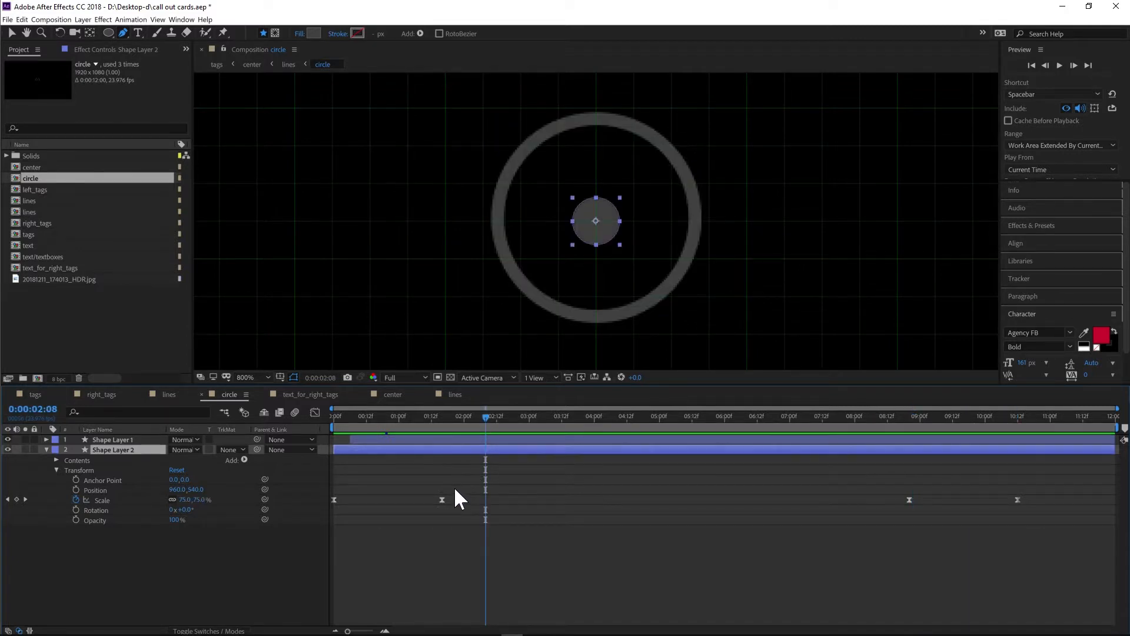
drag(455, 488, 330, 521)
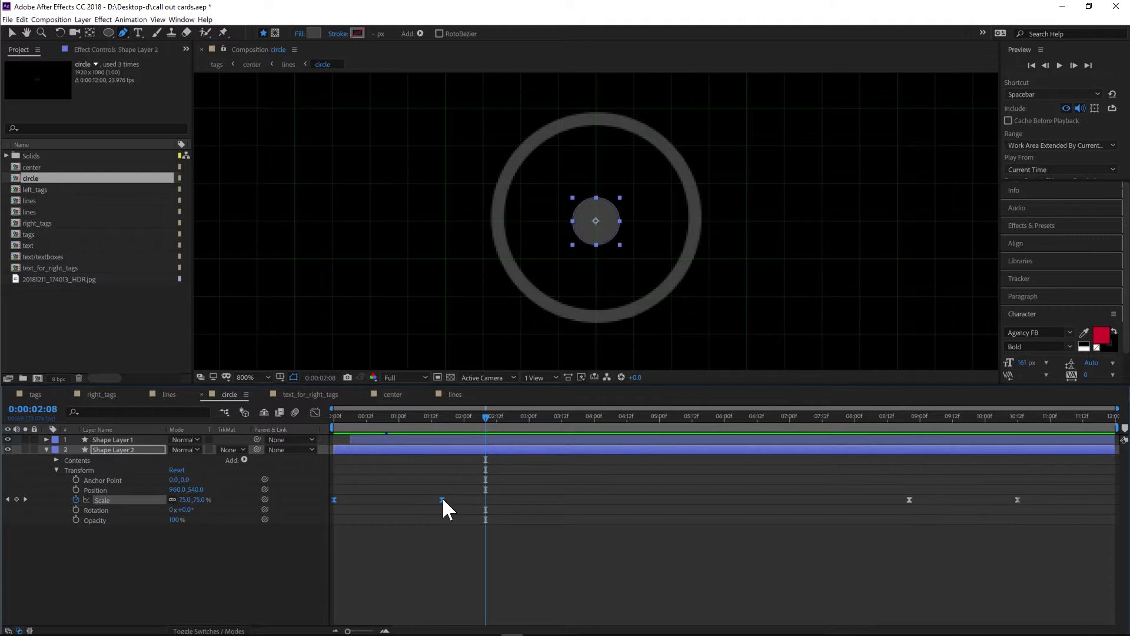
right_click(443, 500)
mouse_move(506, 616)
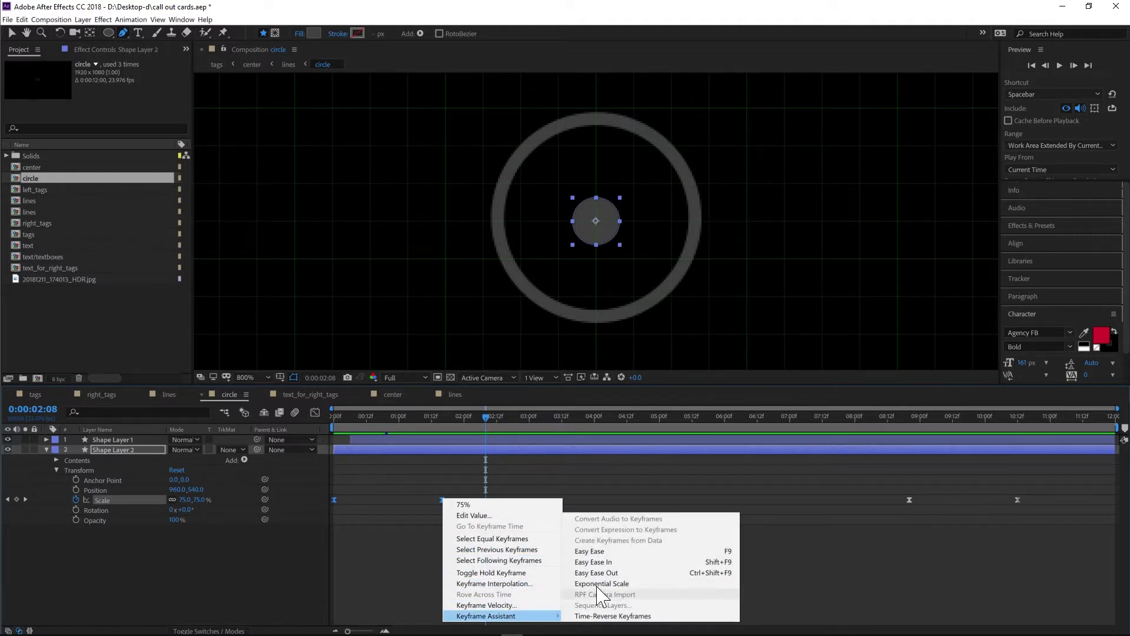
click(323, 574)
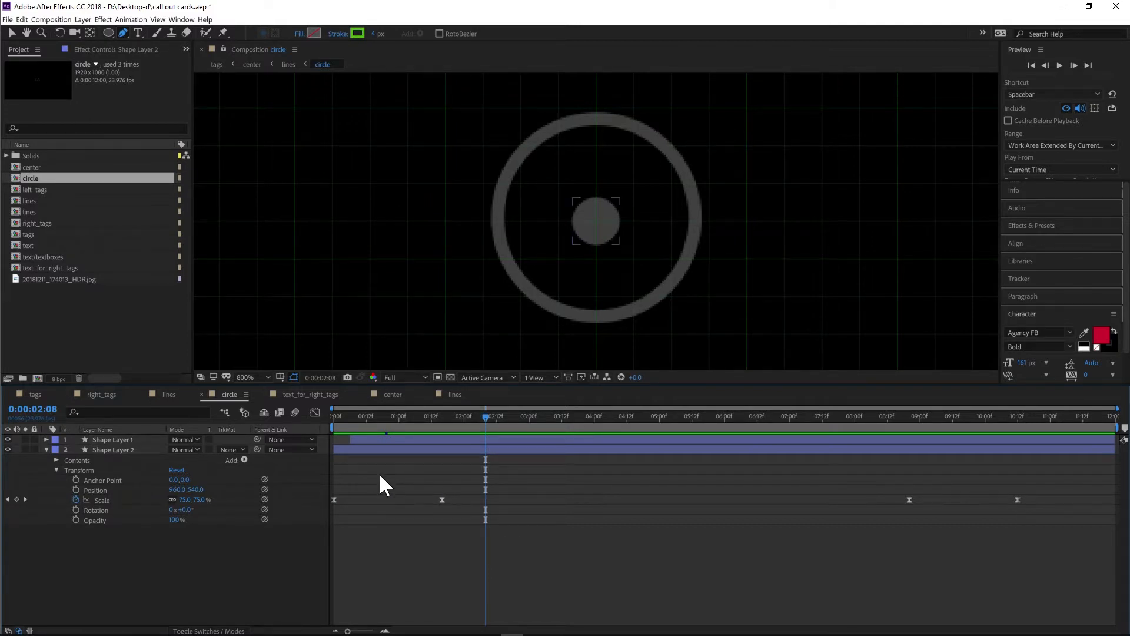
drag(460, 484, 332, 514)
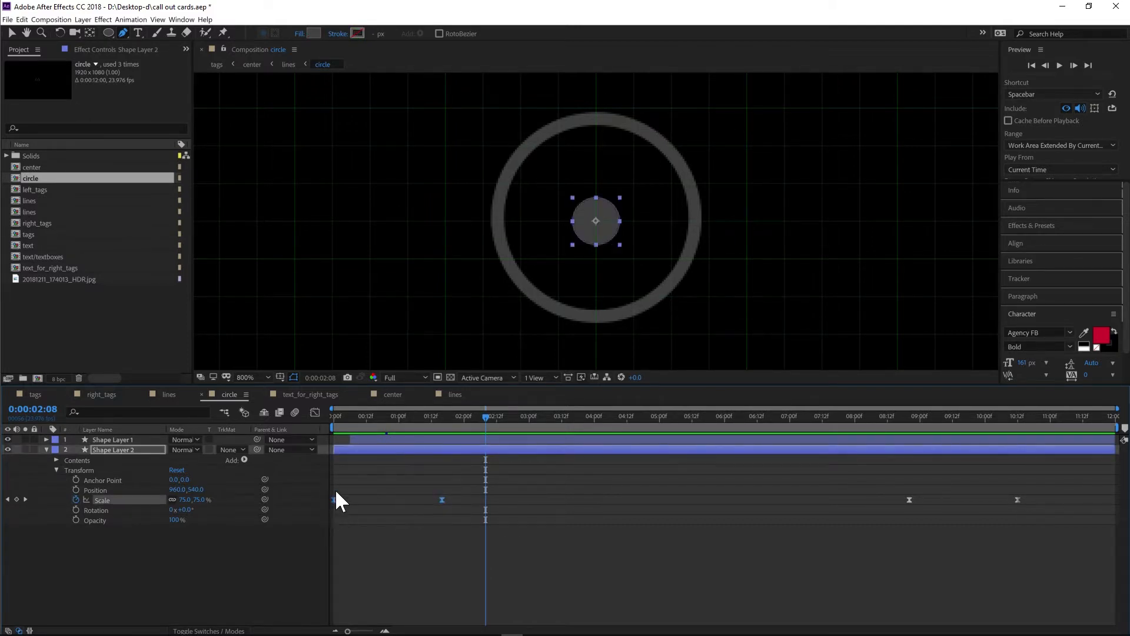
click(182, 591)
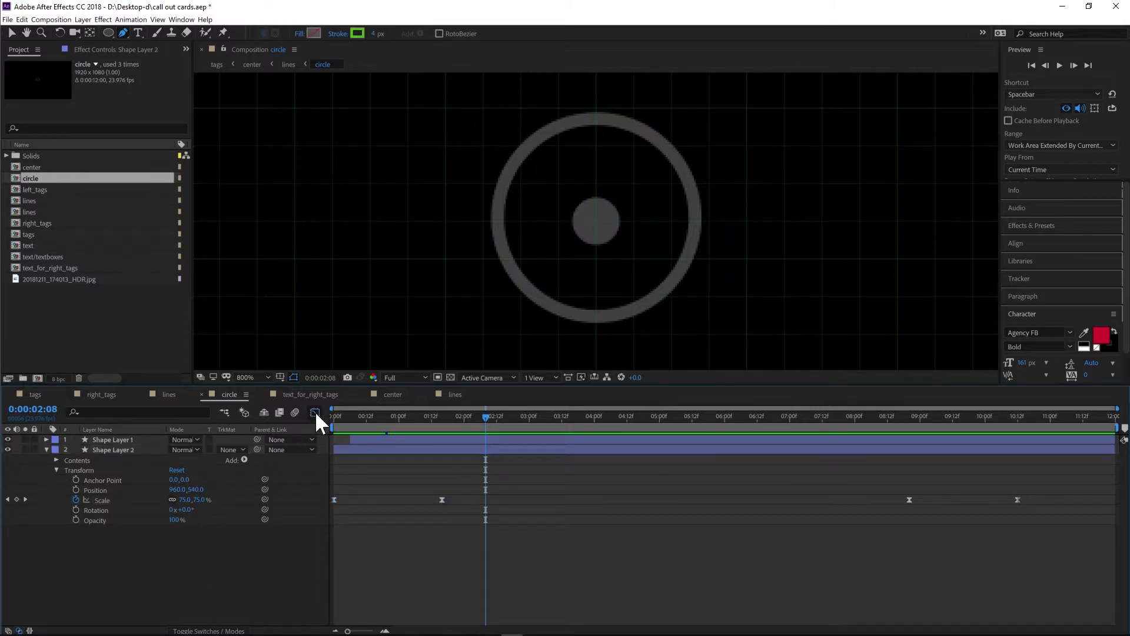
- Open the Graph Editor's speed graph for Shape Layer 2's Scale, select all its keyframes and scrub the start
click(315, 412)
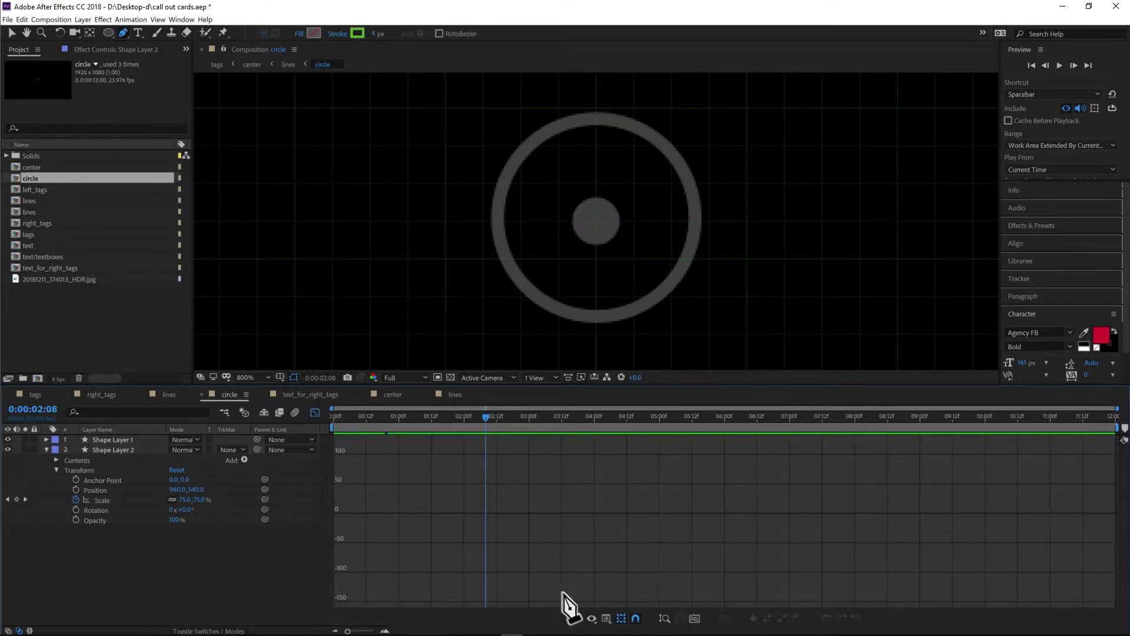
click(607, 619)
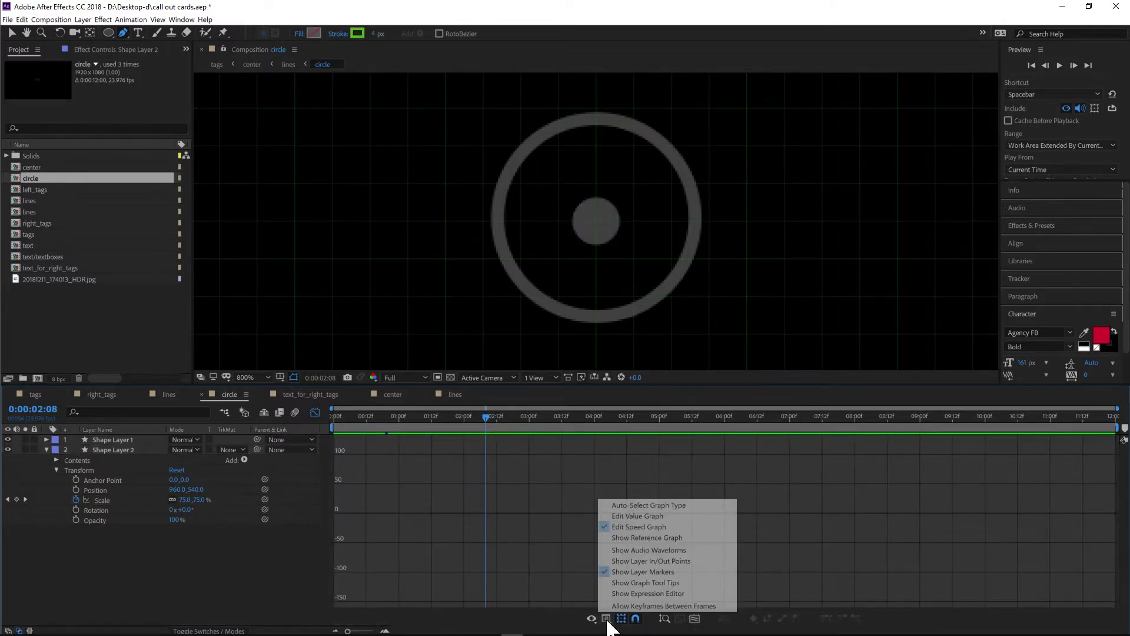
click(634, 517)
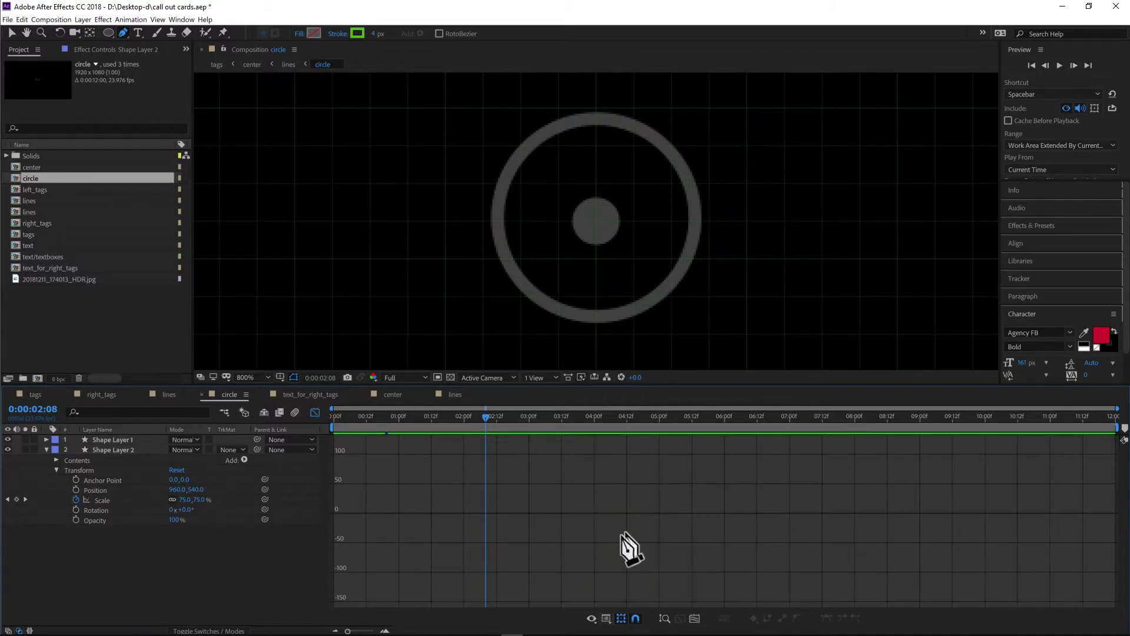
click(112, 500)
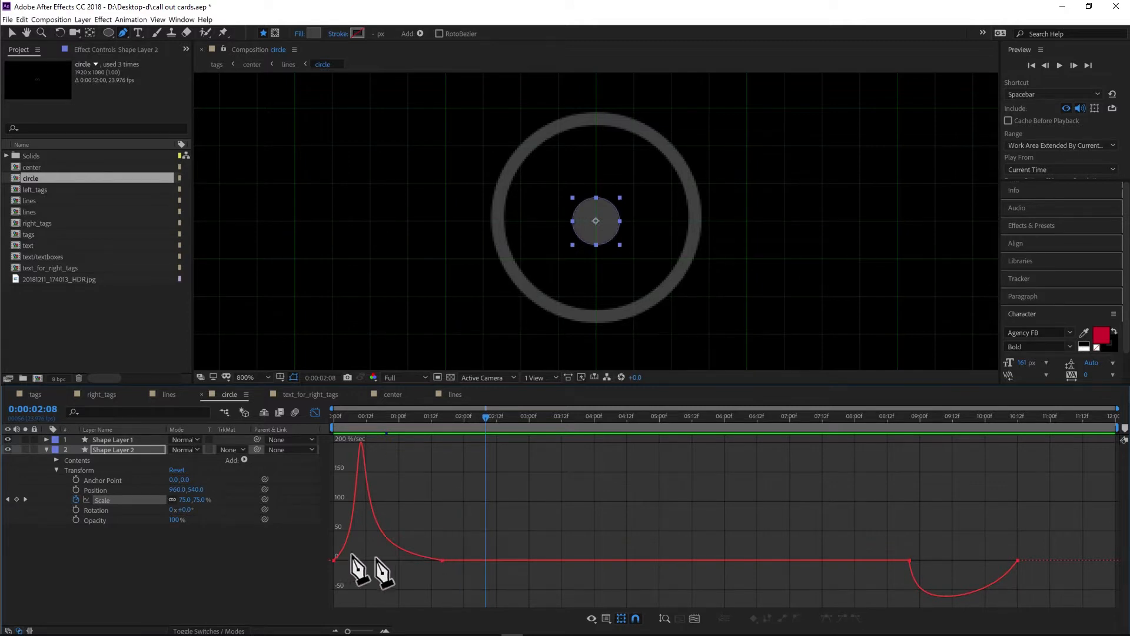
click(108, 500)
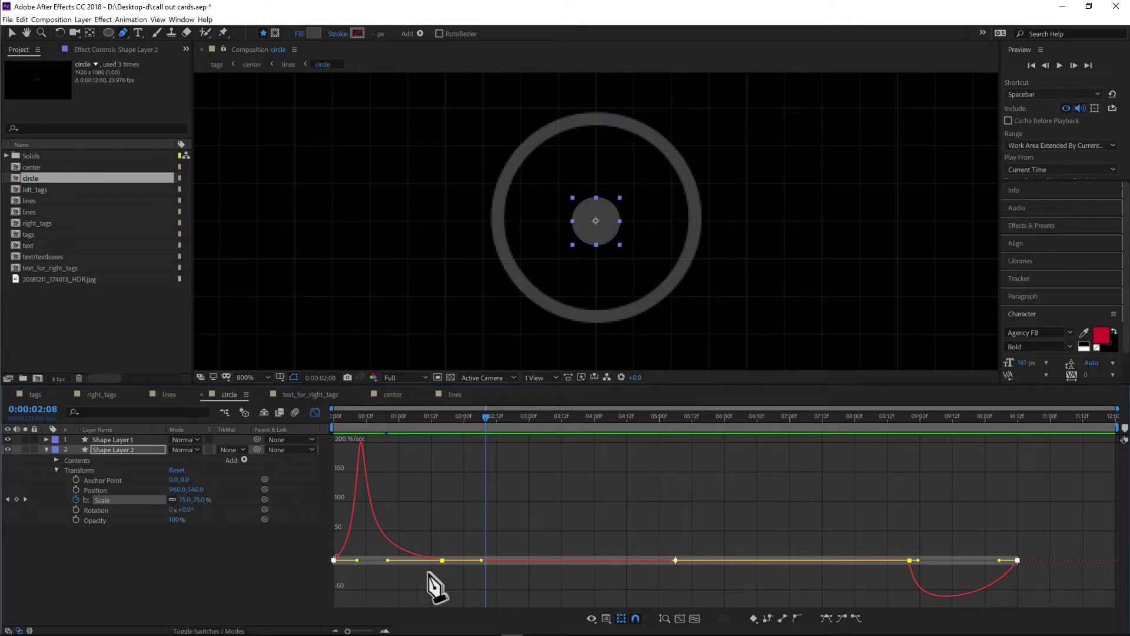
click(198, 558)
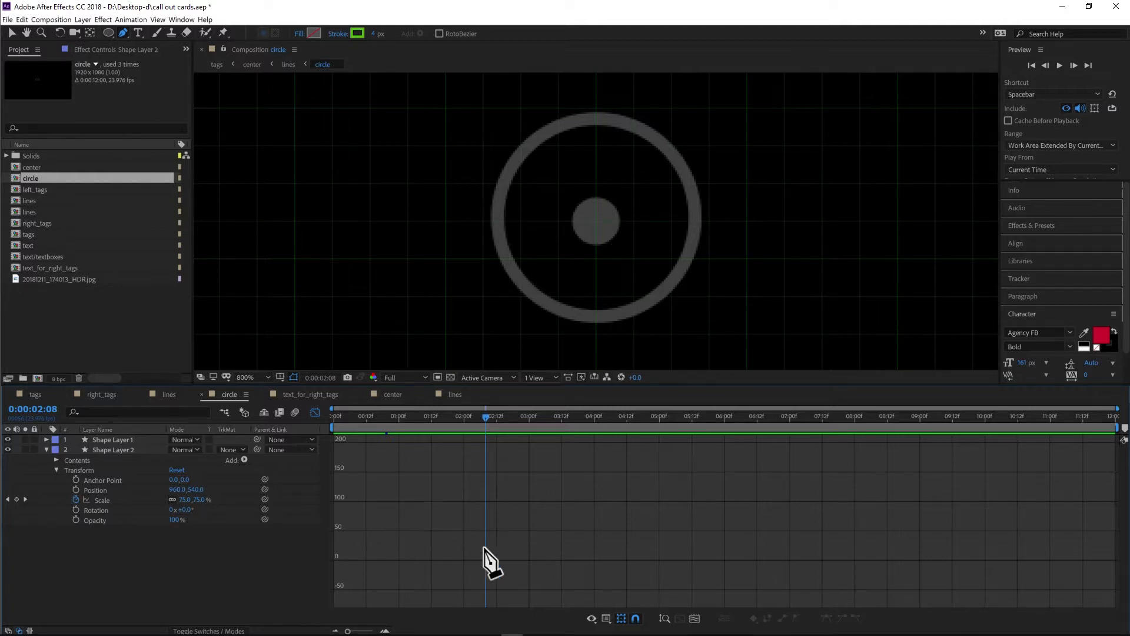
click(100, 500)
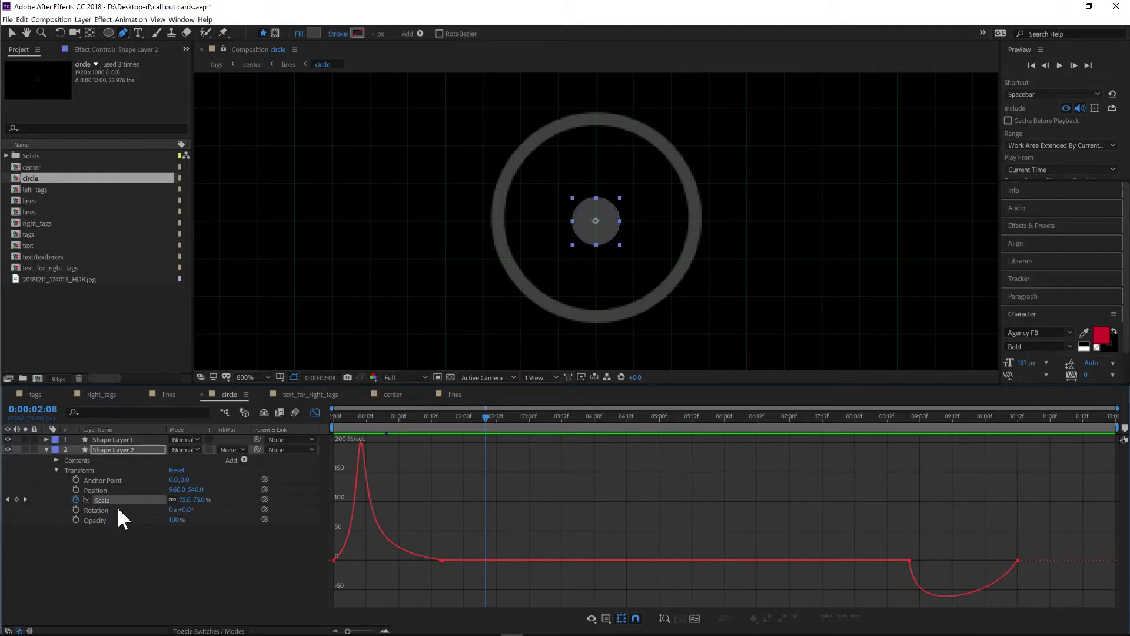
click(104, 500)
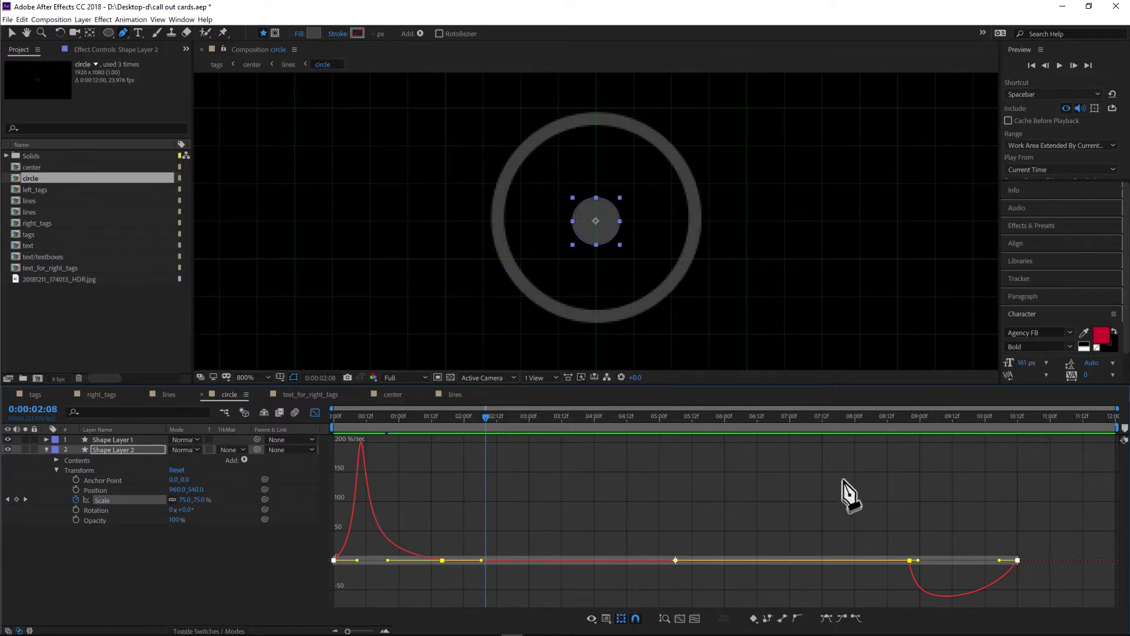
mouse_move(341, 418)
mouse_down()
mouse_move(328, 419)
mouse_move(353, 416)
mouse_up()
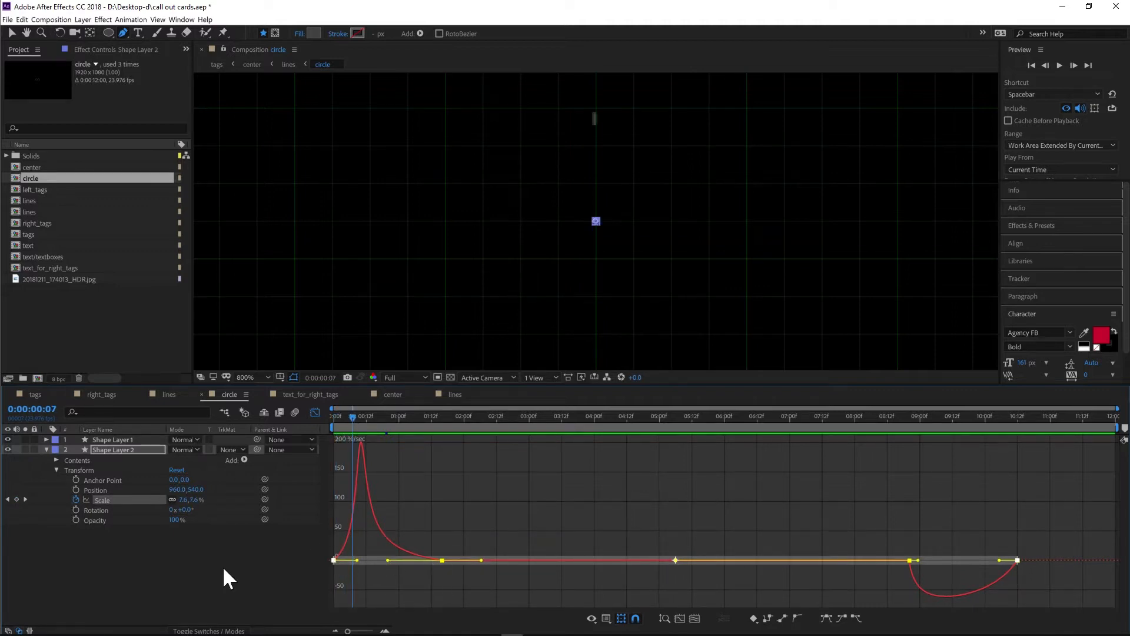
- Collapse Shape Layer 2, switch to the first lines composition and scrub through its animation
click(115, 521)
click(46, 449)
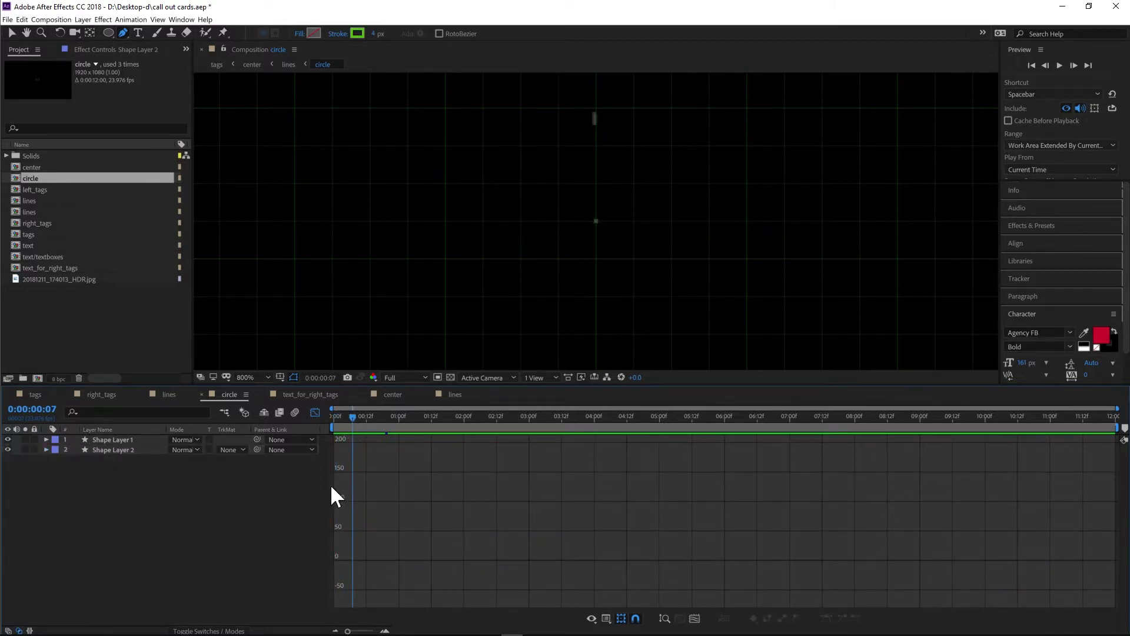
click(164, 393)
drag(395, 413, 600, 417)
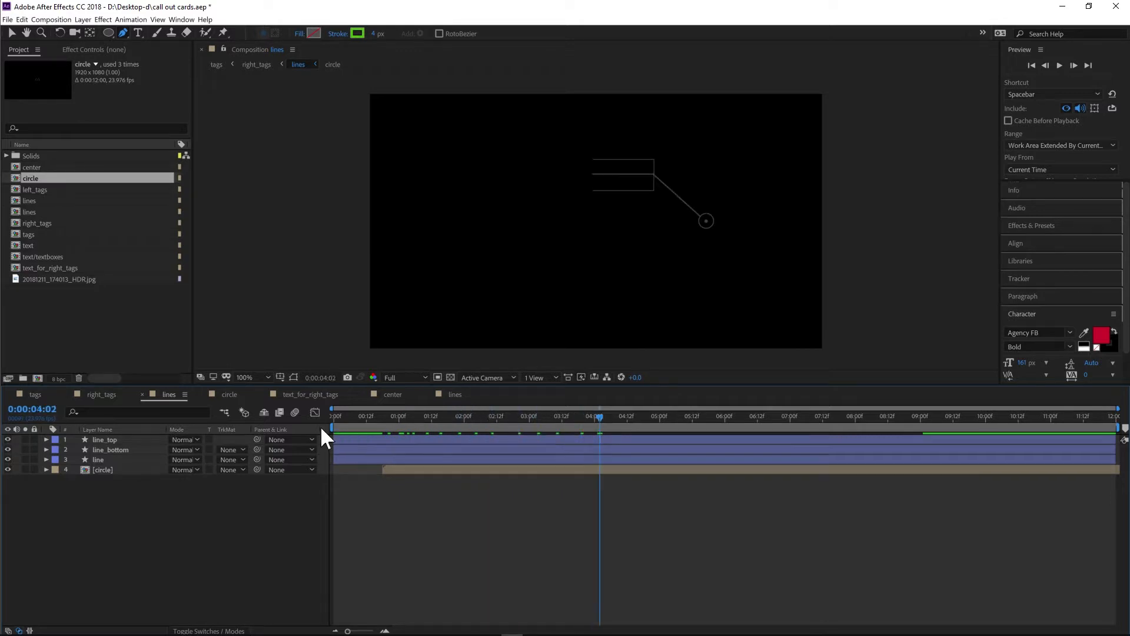
- Open the second lines composition, select the line layer and scrub through its animation
click(459, 401)
click(117, 451)
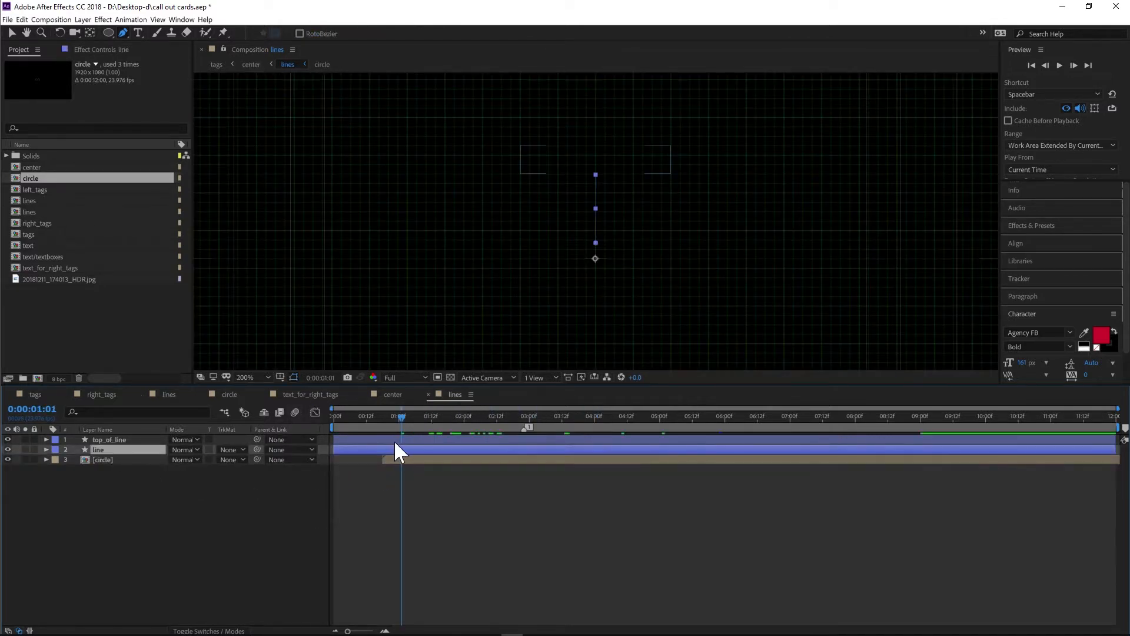
drag(401, 416, 556, 418)
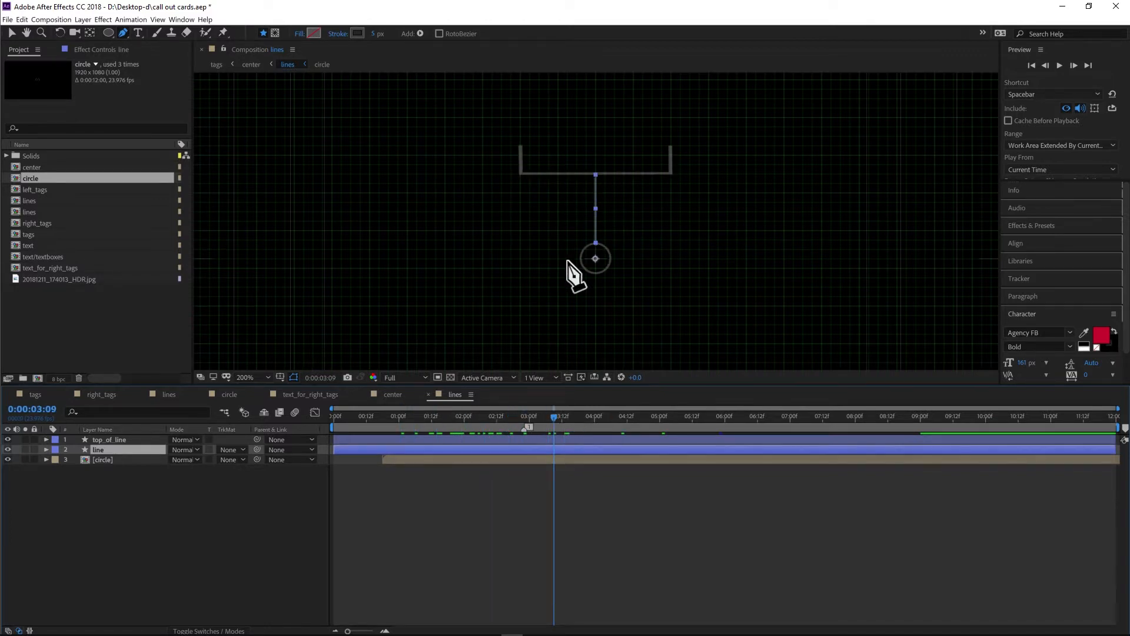
- Expand the line layer's Contents down to Trim Paths 2 and scrub through its End animation
click(46, 449)
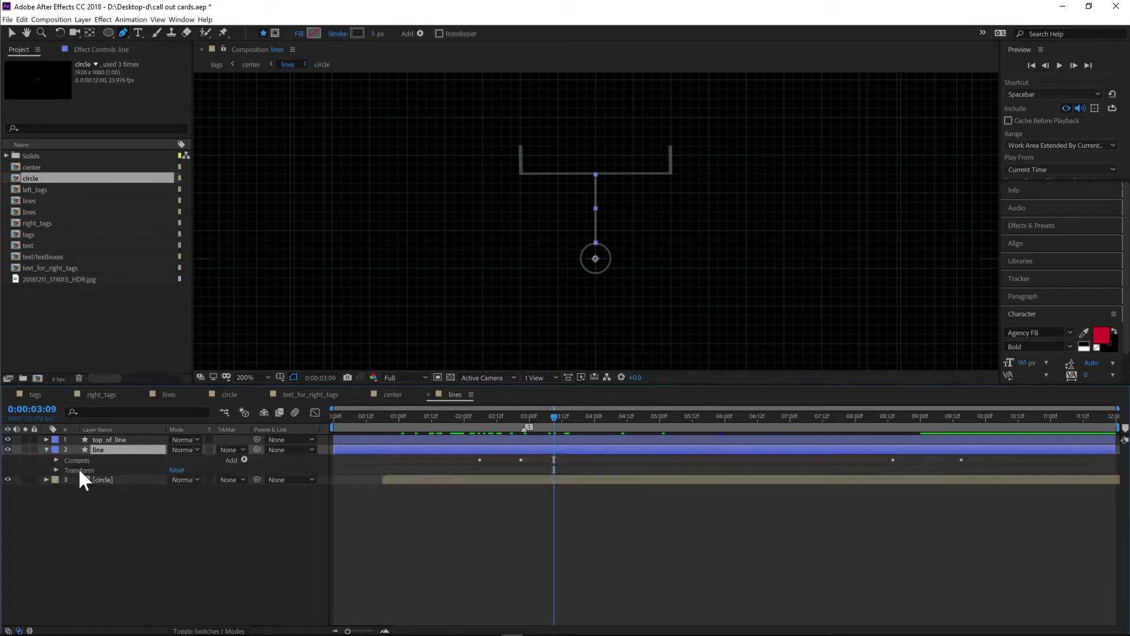
click(56, 460)
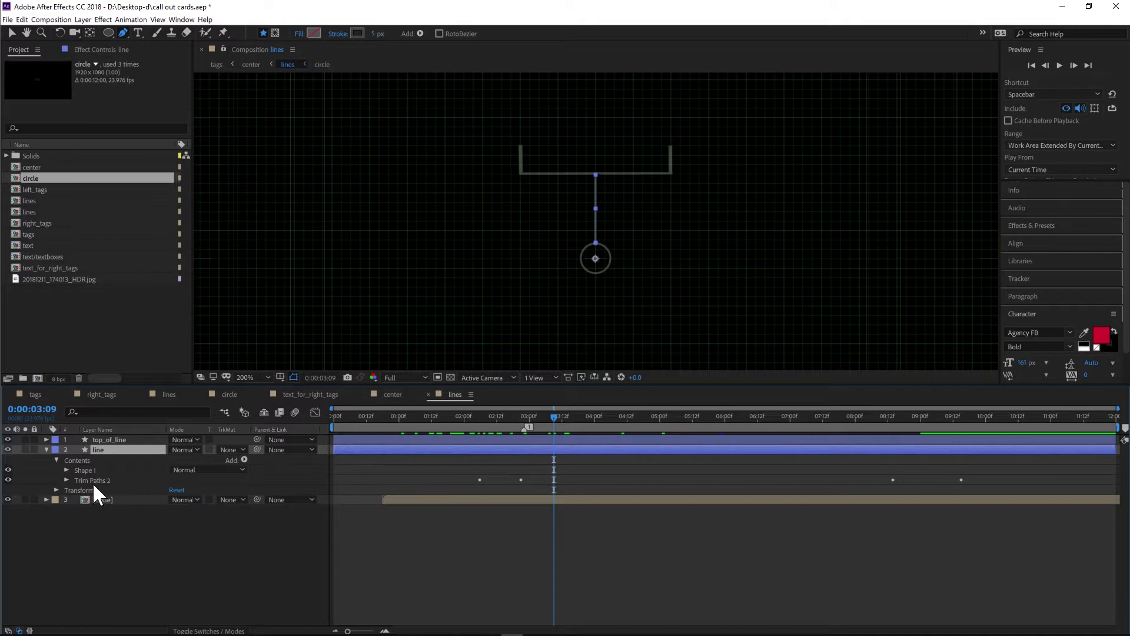
click(66, 480)
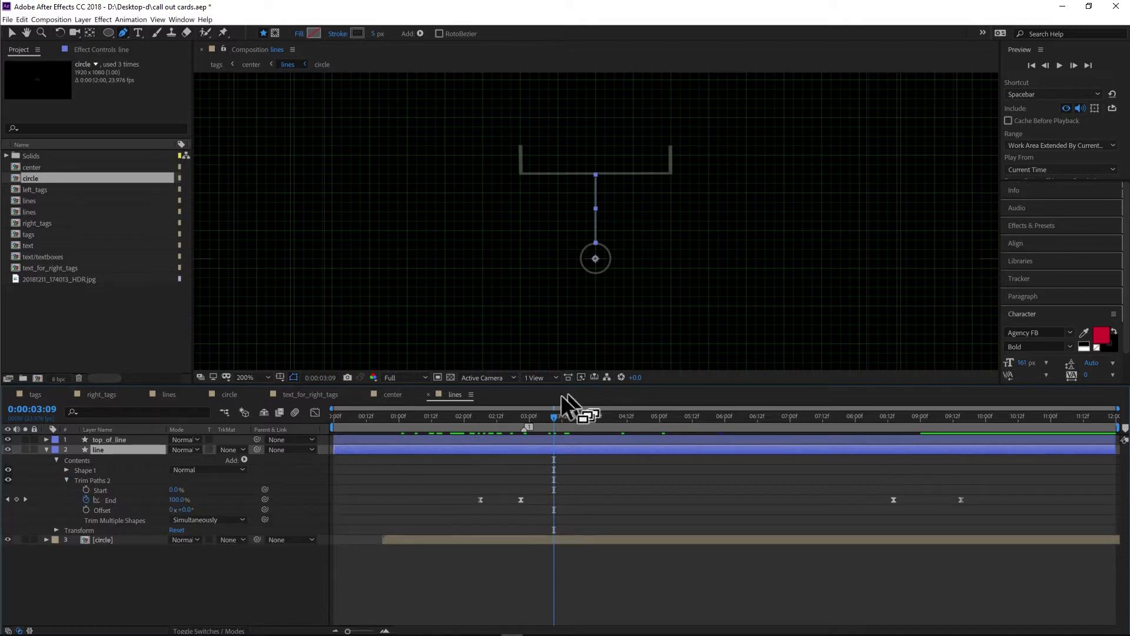
mouse_move(474, 419)
mouse_down()
mouse_move(488, 418)
mouse_move(489, 452)
mouse_move(482, 414)
mouse_up()
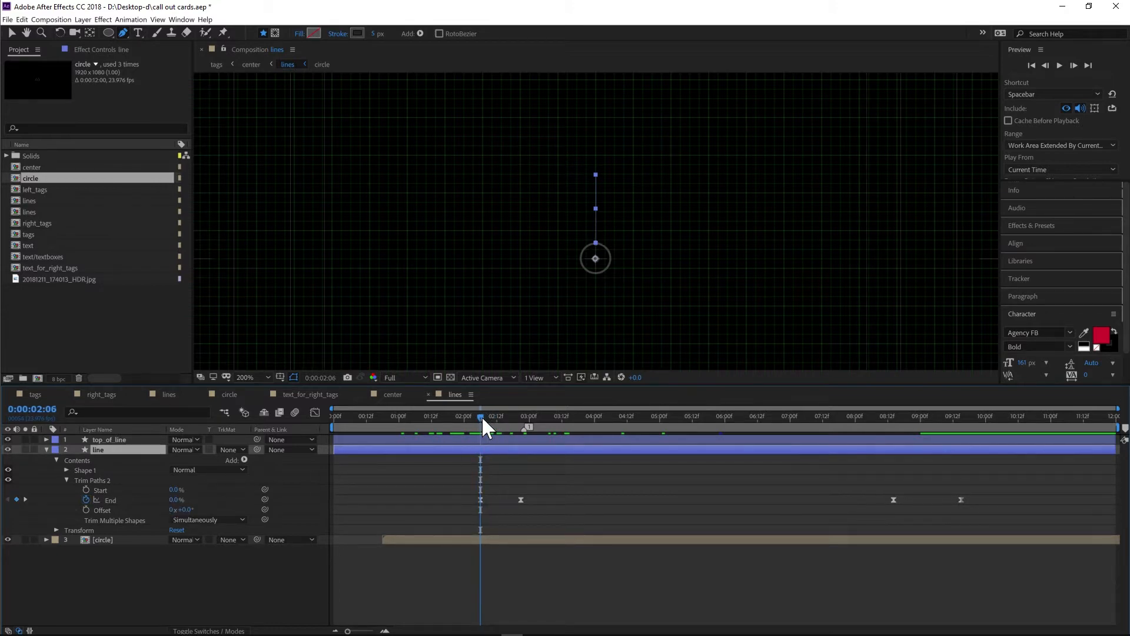
drag(485, 415, 790, 437)
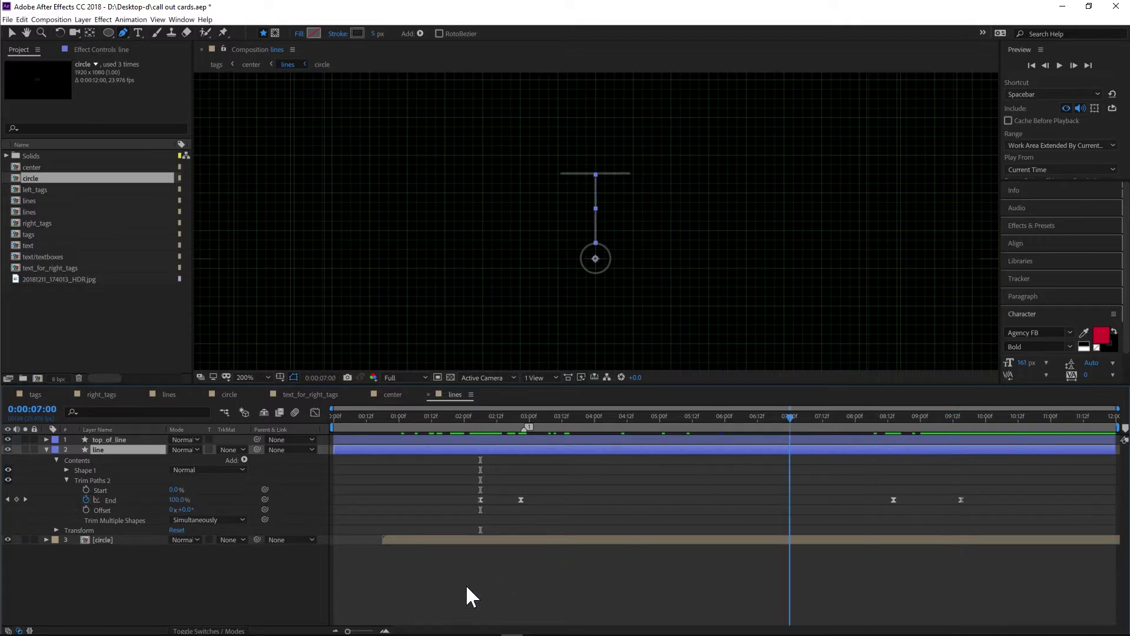
- Select the line layer's first two End keyframes and inspect their speed graph in the Graph Editor before closing it
drag(552, 527, 472, 497)
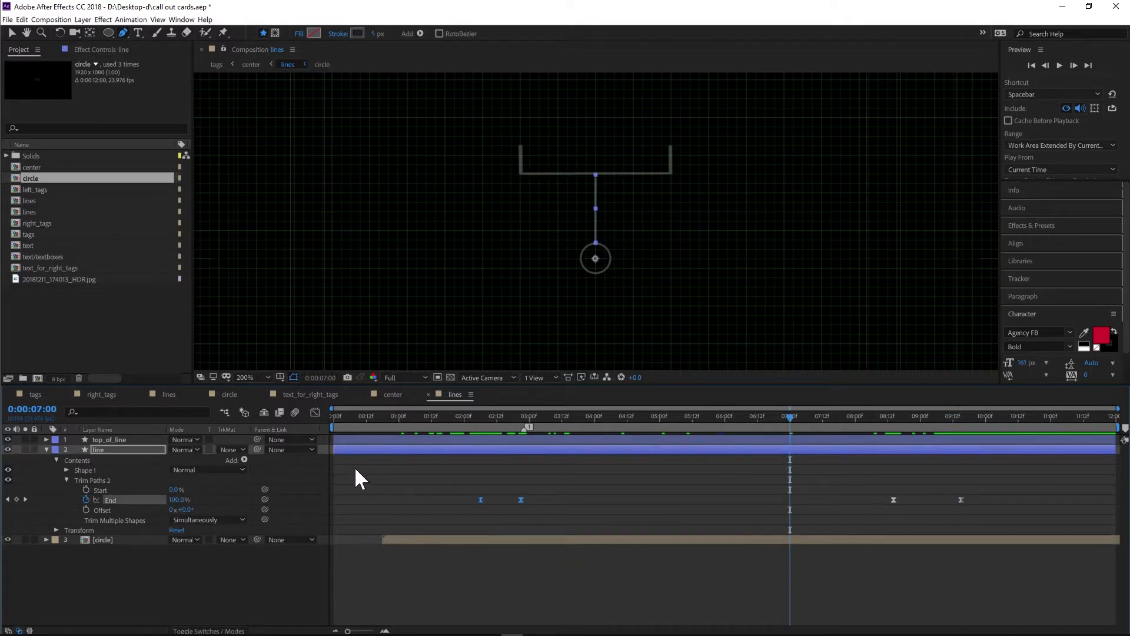
click(314, 415)
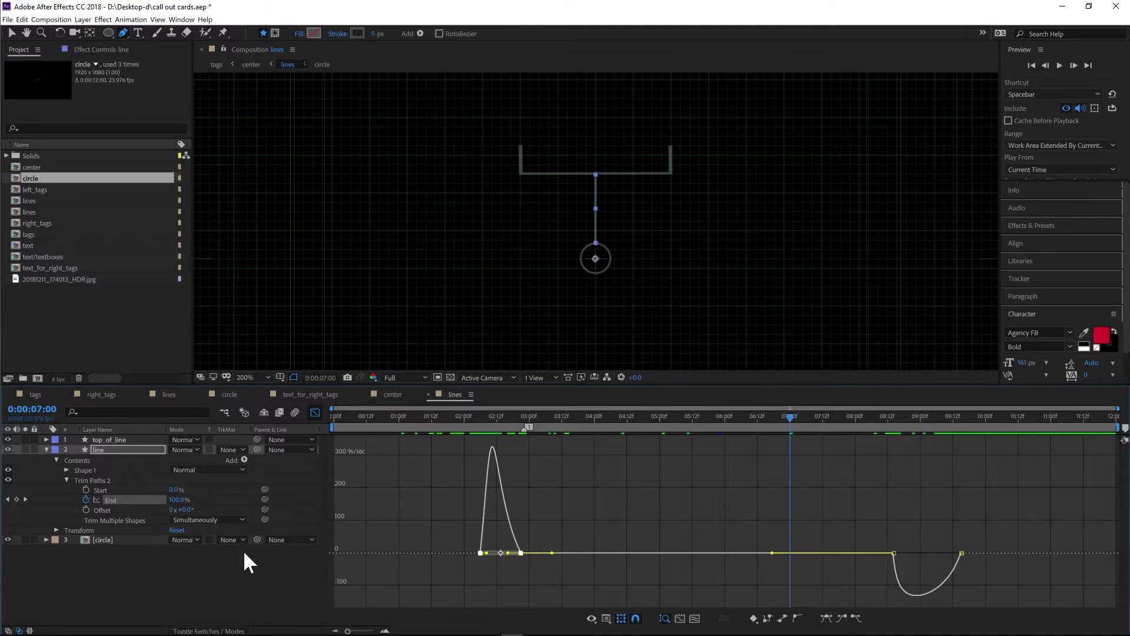
click(135, 560)
click(316, 413)
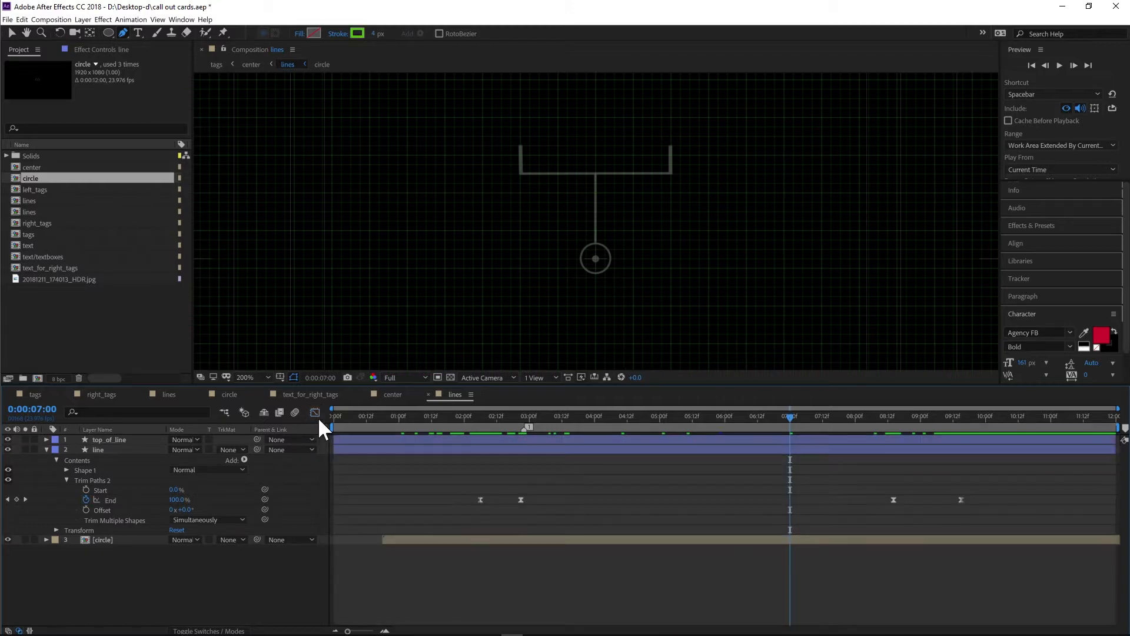
- Collapse the line layer, expand top_of_line's Contents and Trim Paths 1, and scrub through its Start and End animation
mouse_move(523, 418)
mouse_down()
mouse_move(481, 413)
mouse_move(572, 416)
mouse_up()
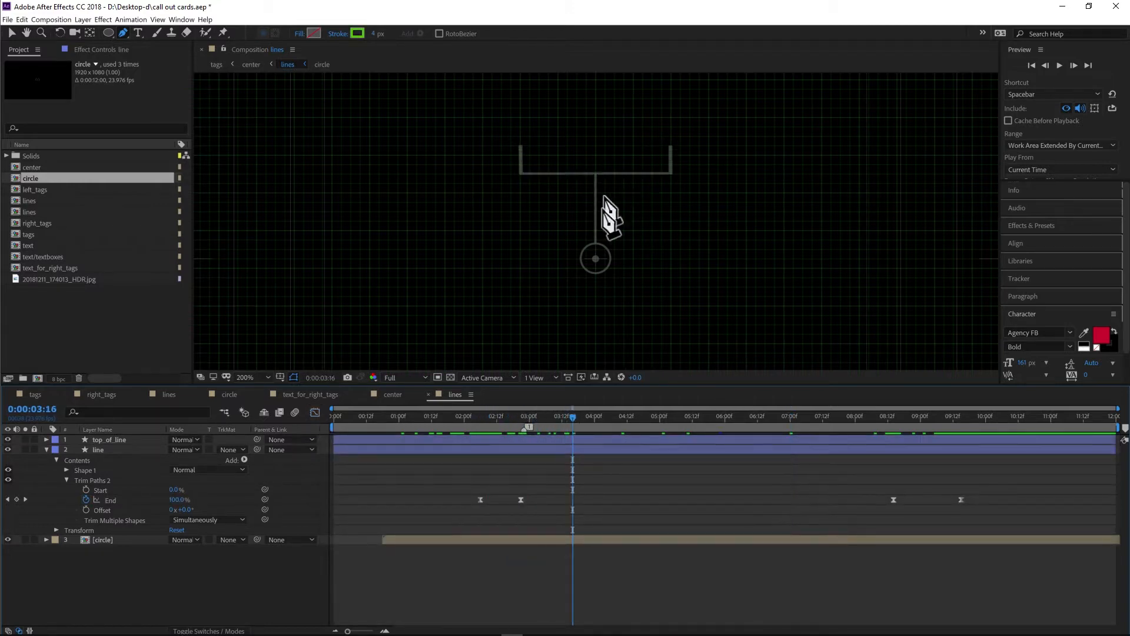
click(47, 449)
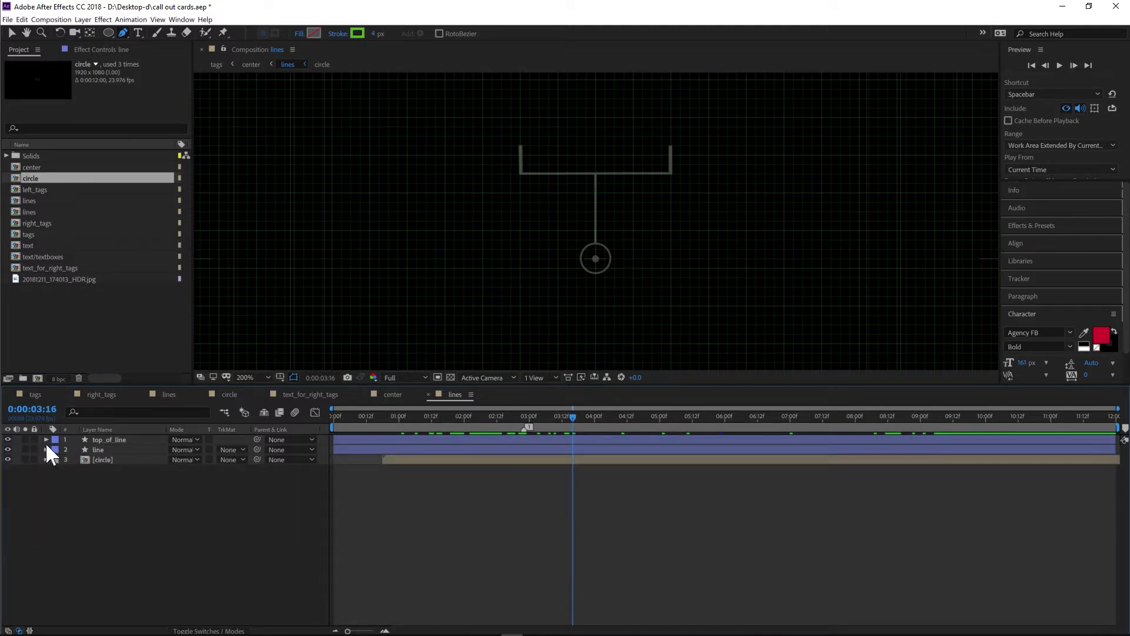
click(46, 439)
click(56, 450)
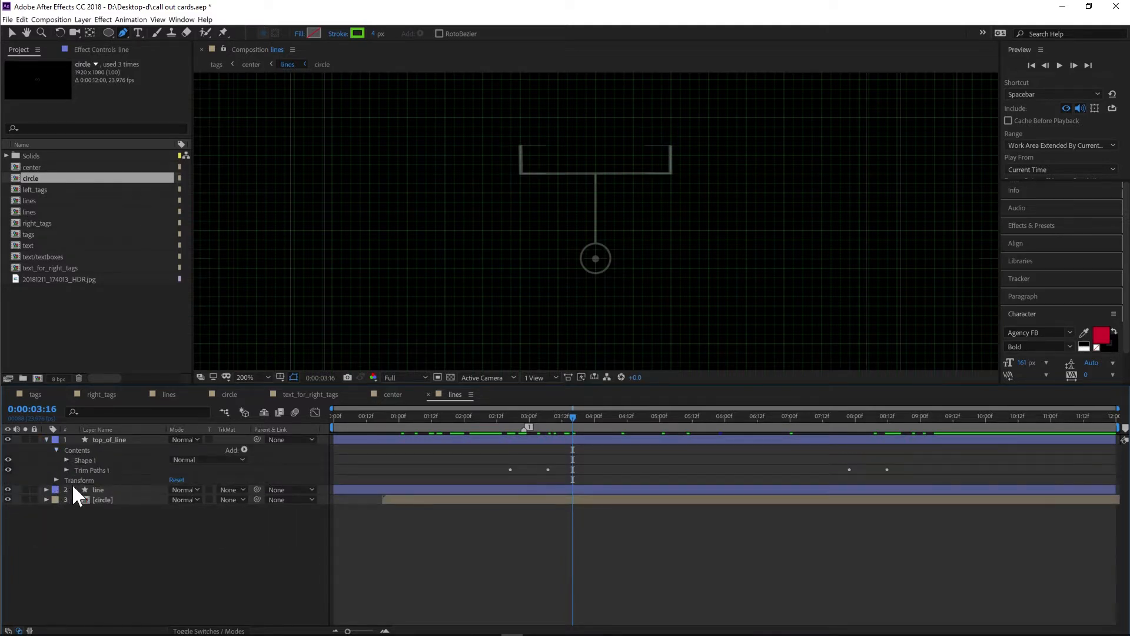
click(244, 450)
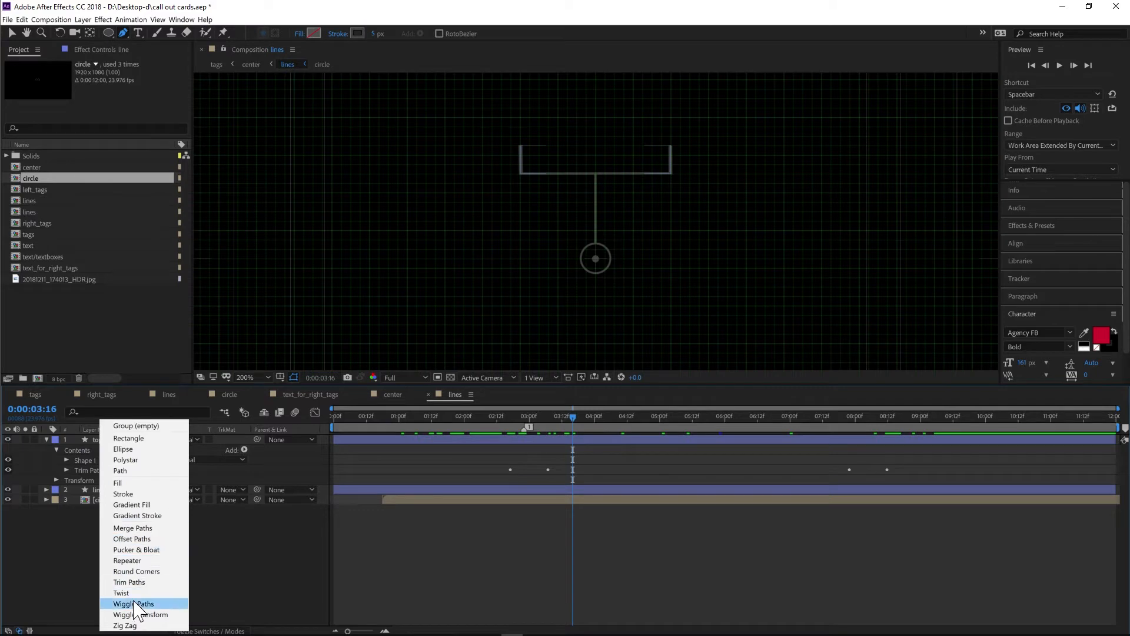
click(74, 574)
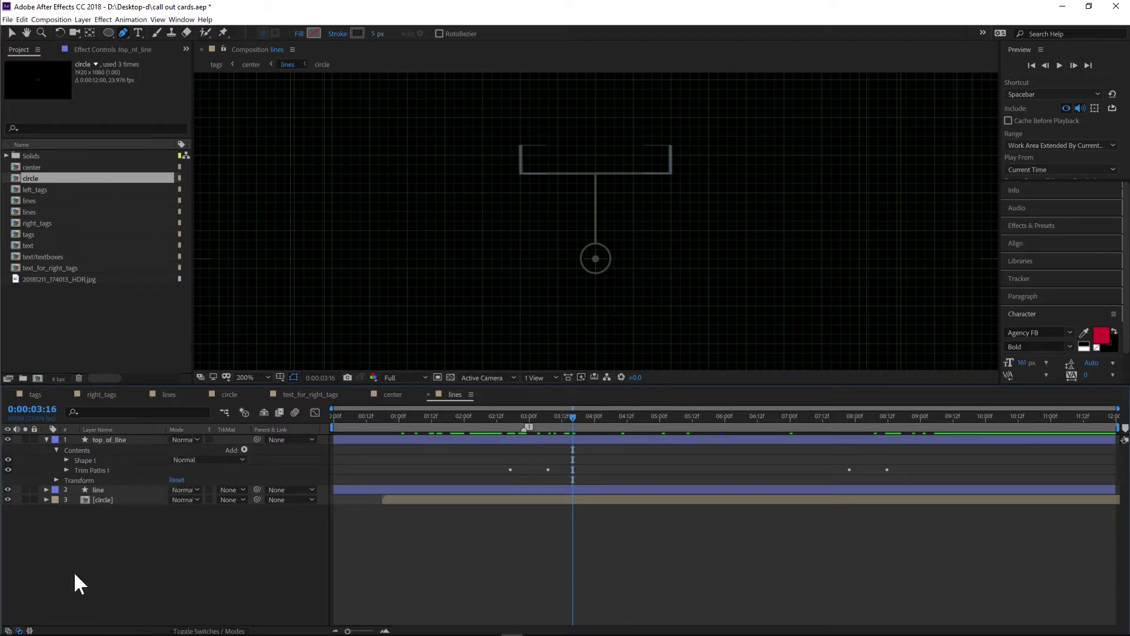
click(67, 470)
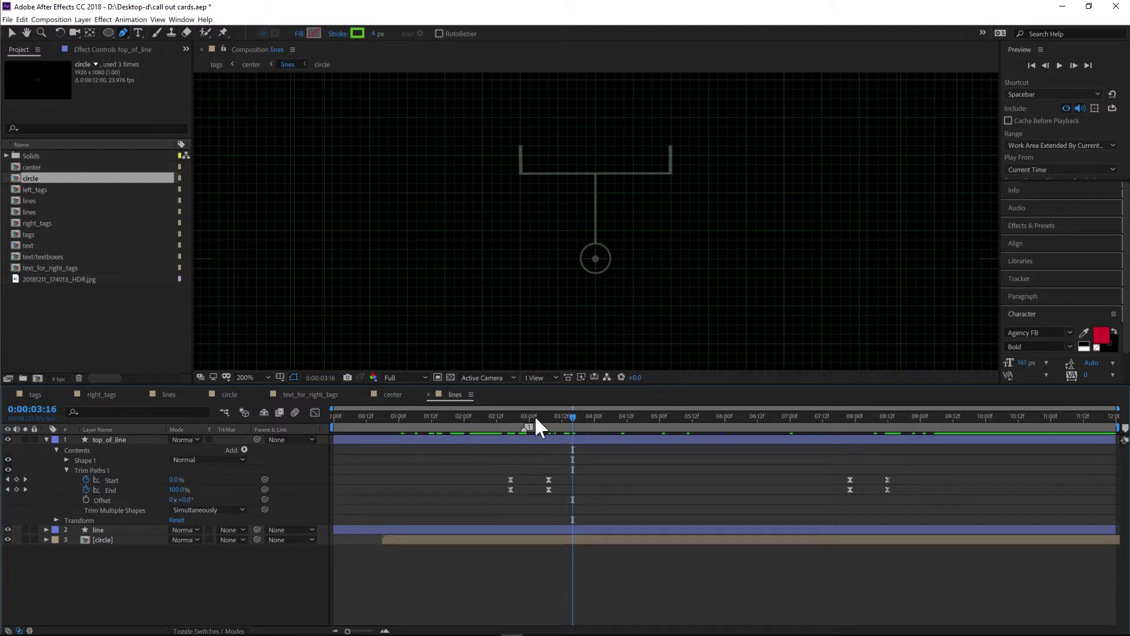
drag(532, 415, 510, 416)
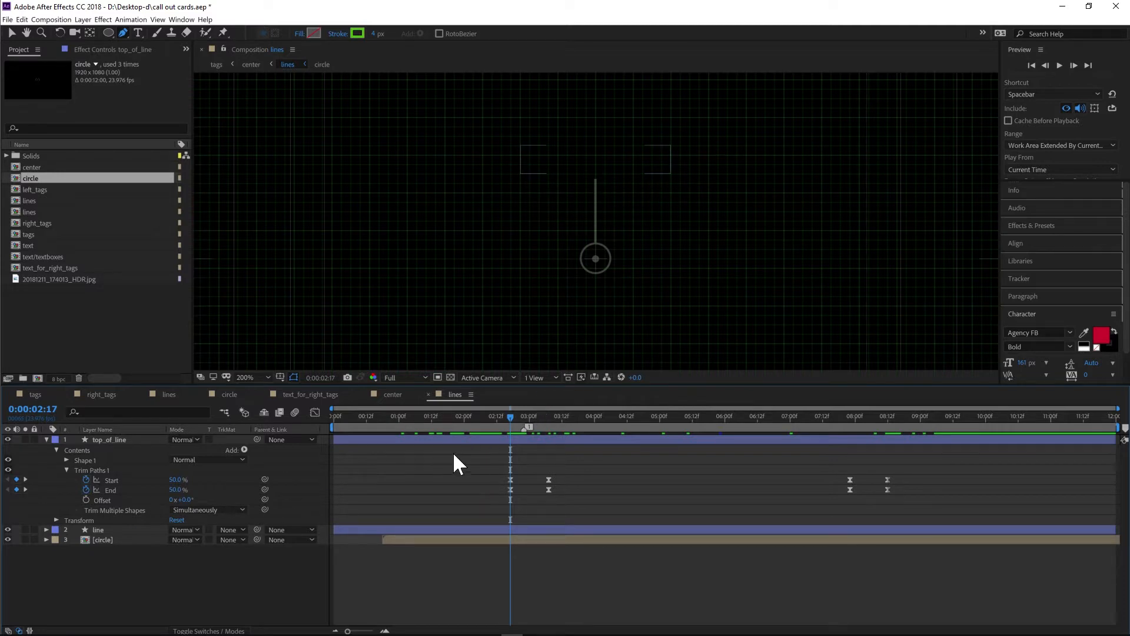
- Clear all End keyframes of top_of_line's Trim Paths 1 and scrub through the result
click(86, 491)
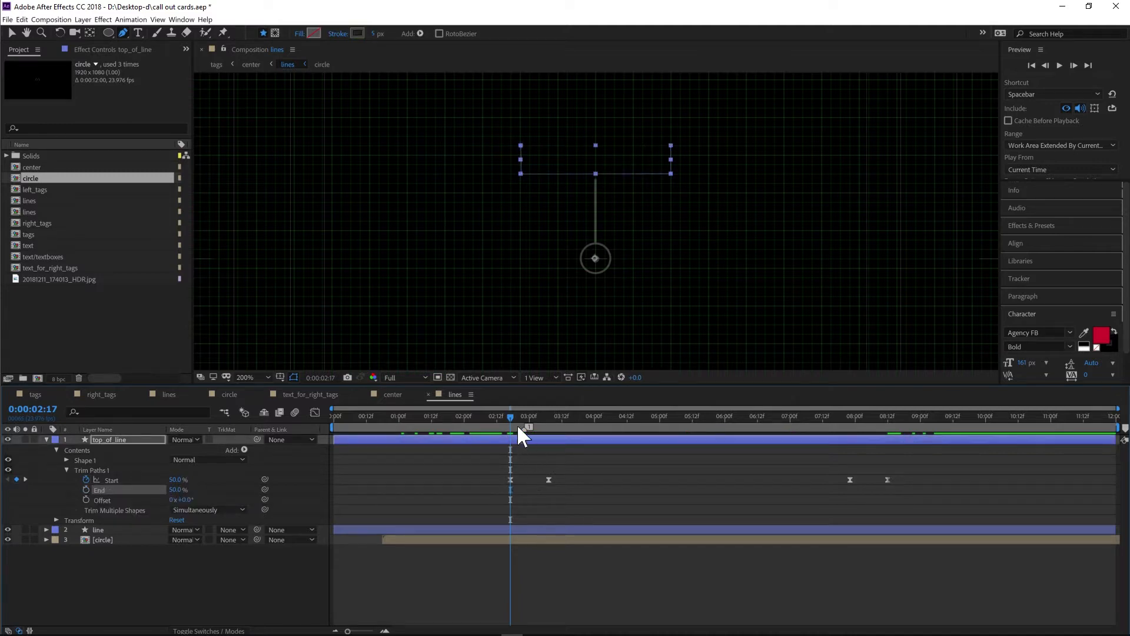
drag(518, 414, 559, 414)
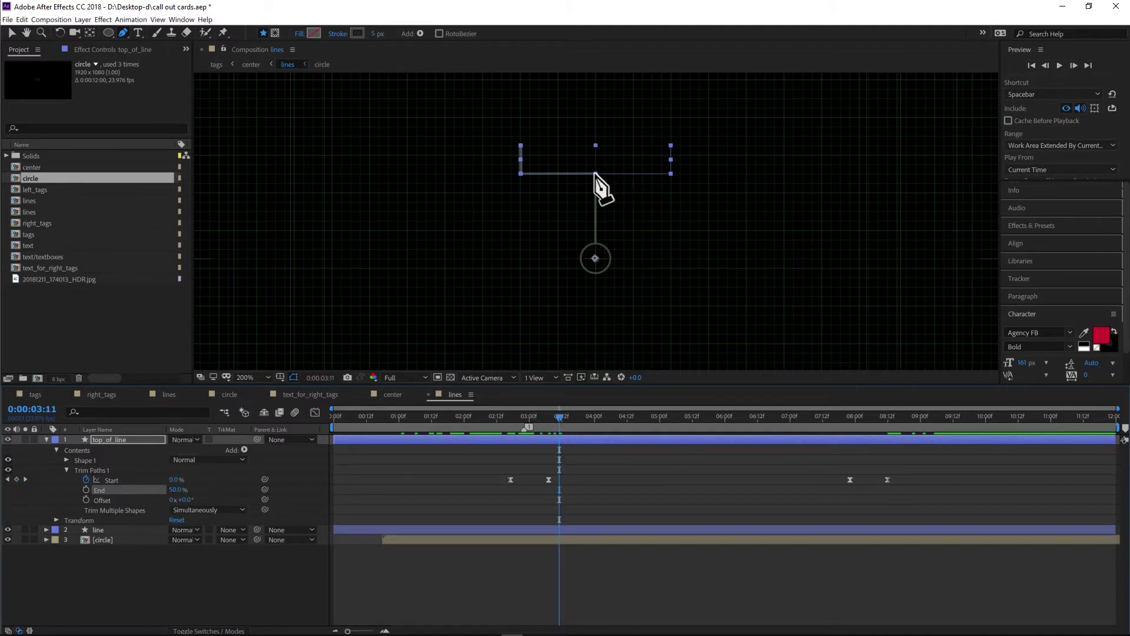
click(510, 419)
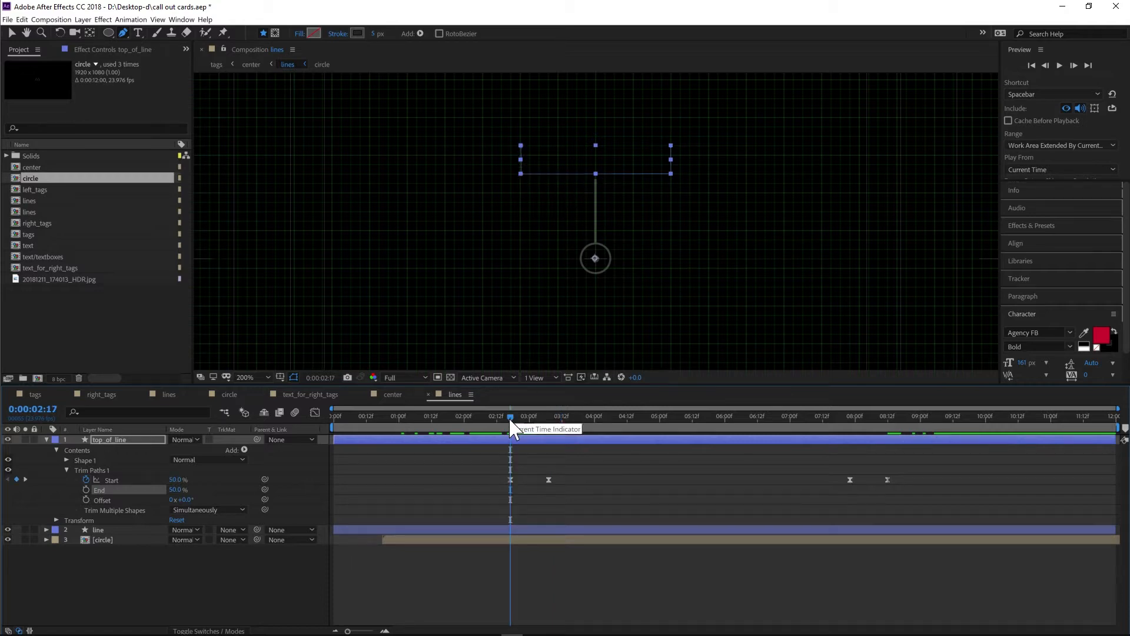
drag(525, 417, 864, 429)
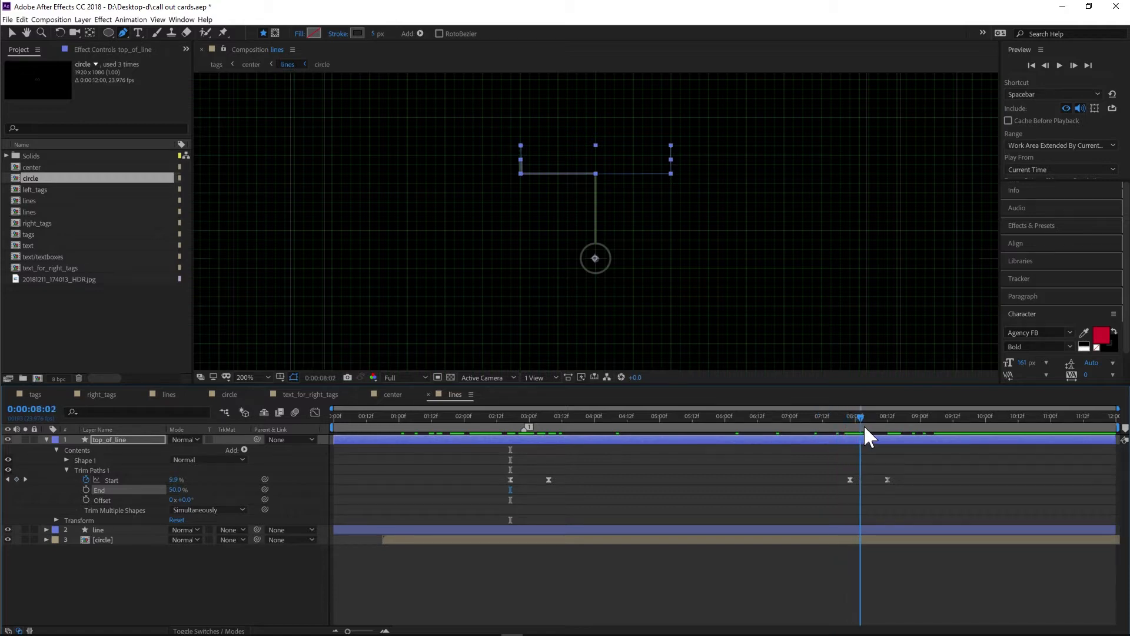
click(199, 589)
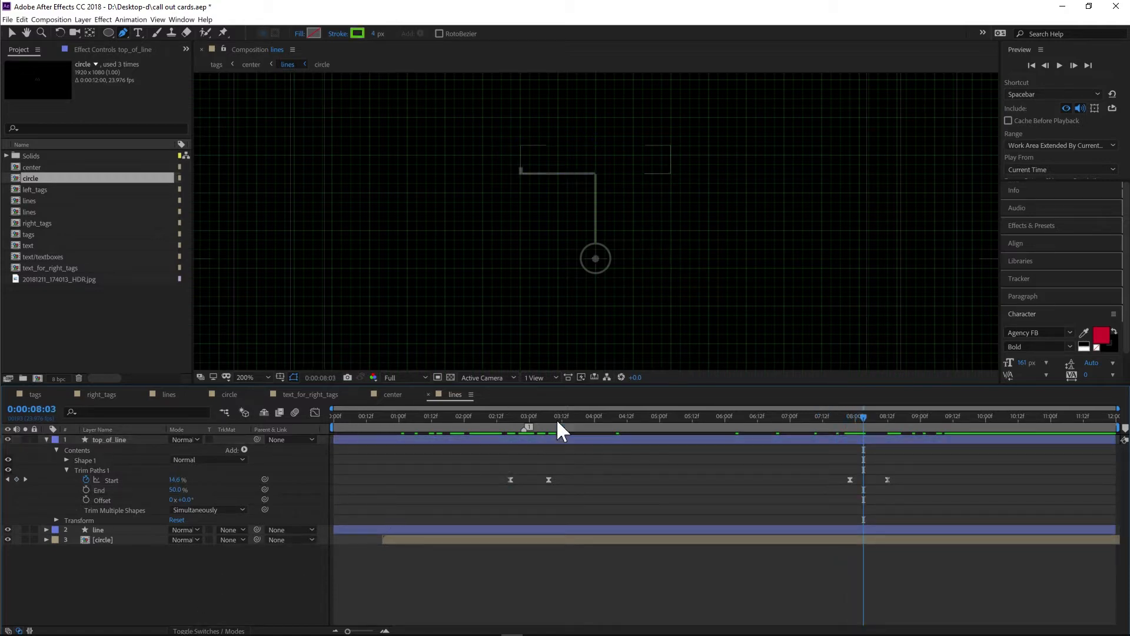
mouse_move(866, 412)
mouse_down()
mouse_move(885, 412)
mouse_move(861, 412)
mouse_up()
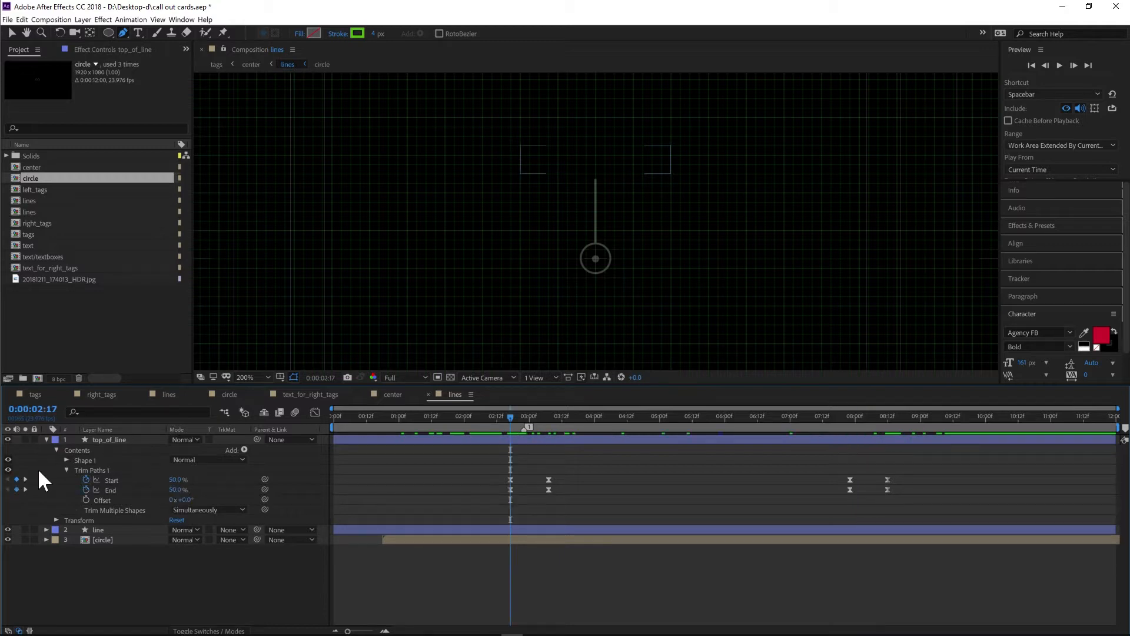
- Clear the Start keyframes of top_of_line's Trim Paths 1, scrub through, and undo the removal
click(86, 480)
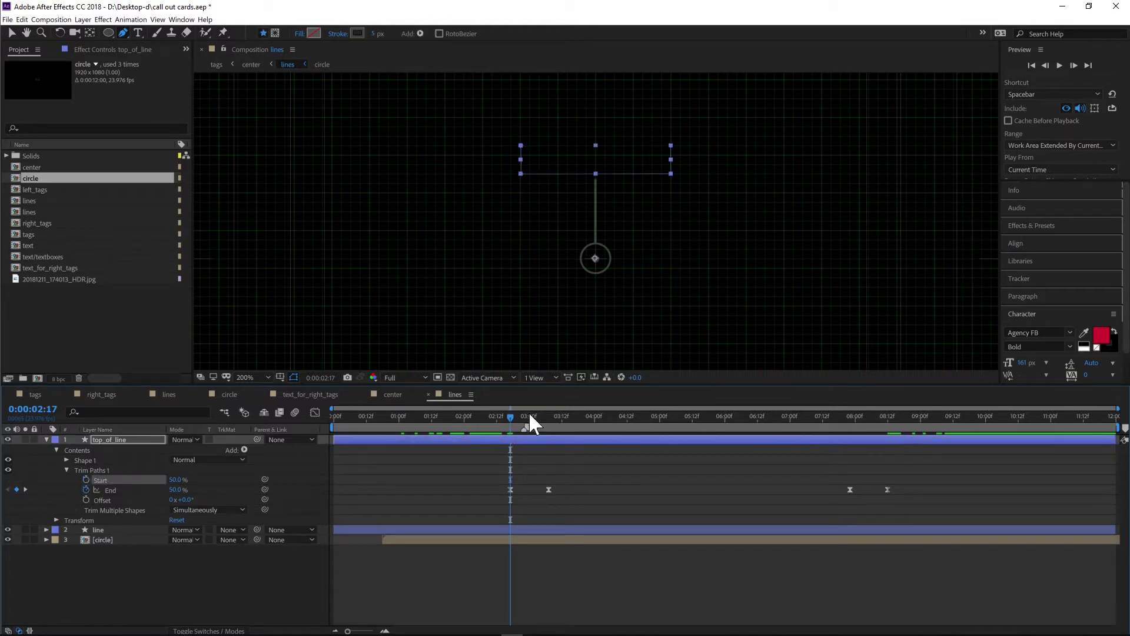
drag(511, 417, 554, 416)
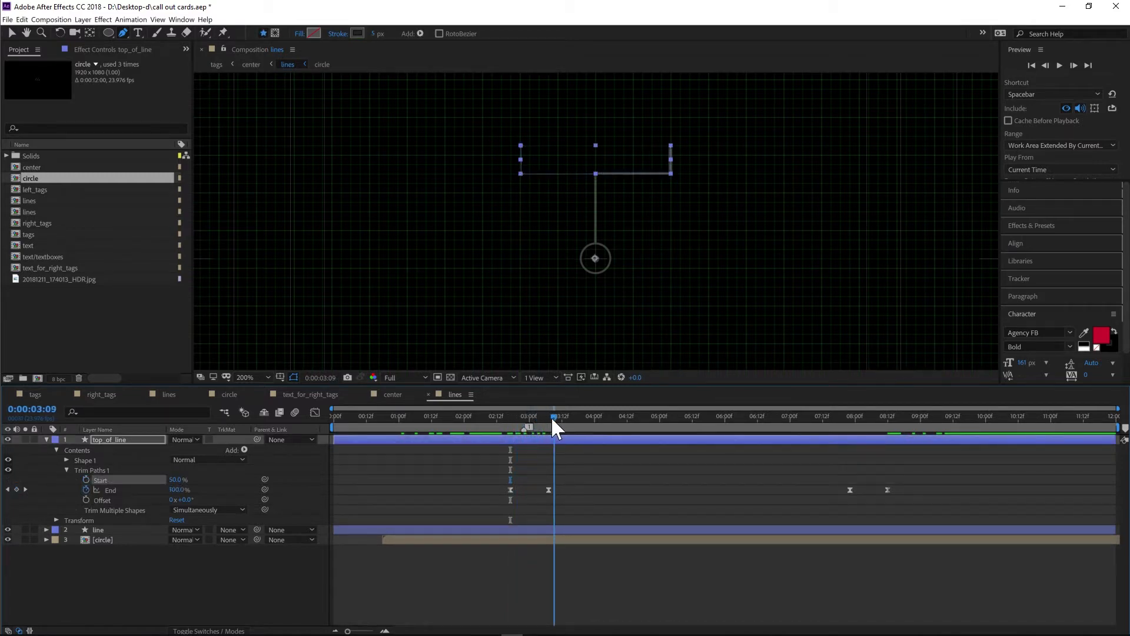
click(209, 597)
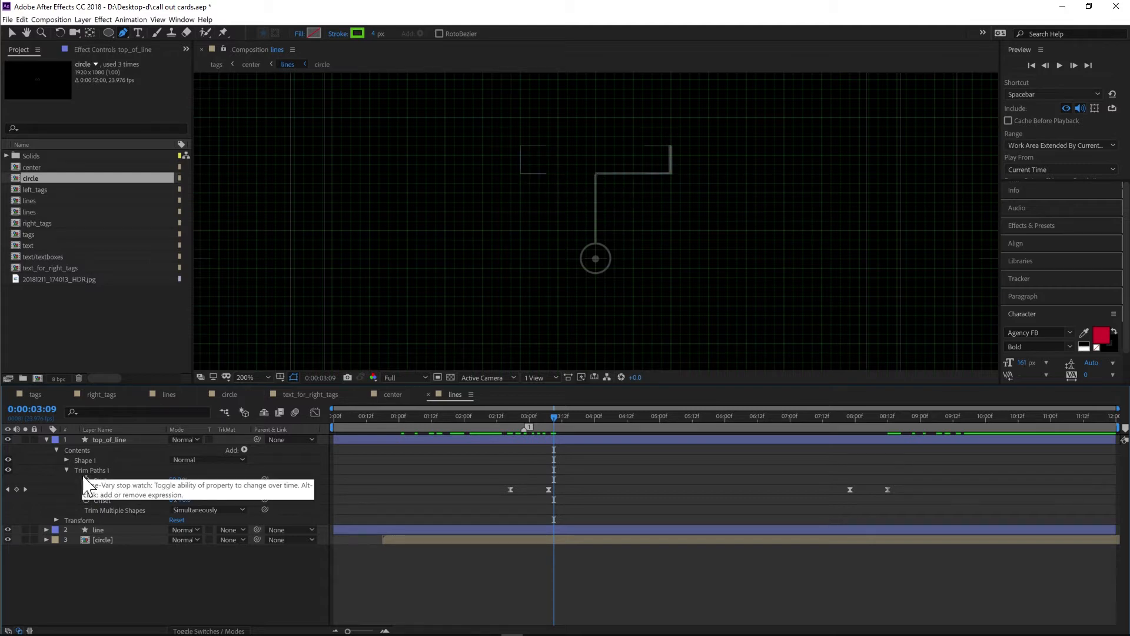
key(ctrl+z)
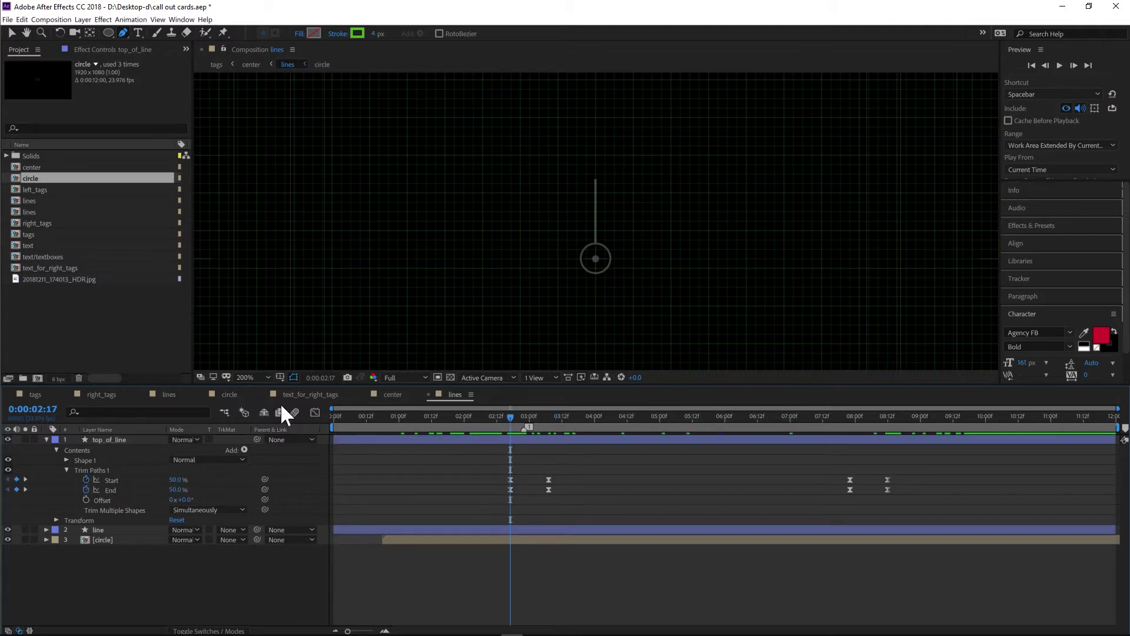
- Inspect the End and Start speed graphs of top_of_line in the Graph Editor, then collapse the layer and close the editor
click(315, 412)
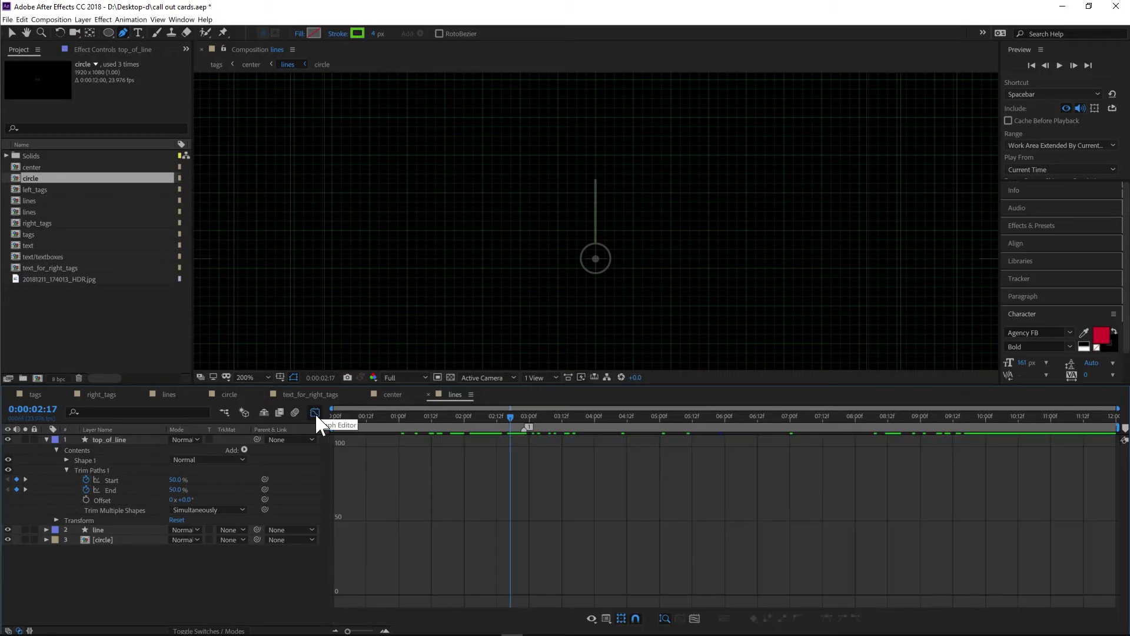
click(115, 493)
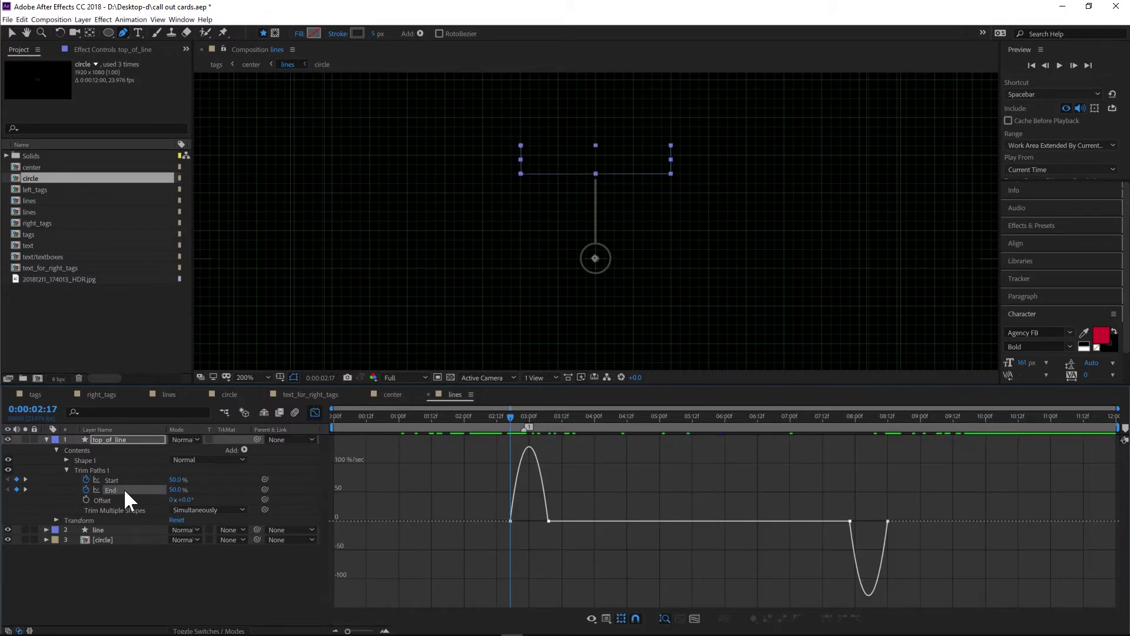
click(118, 482)
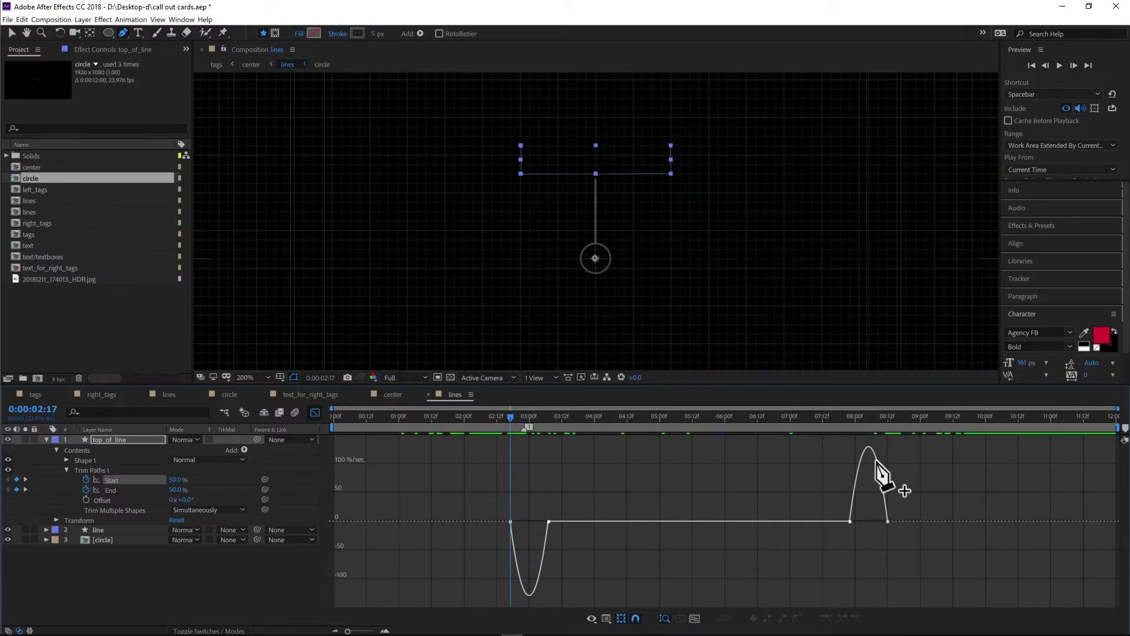
click(116, 491)
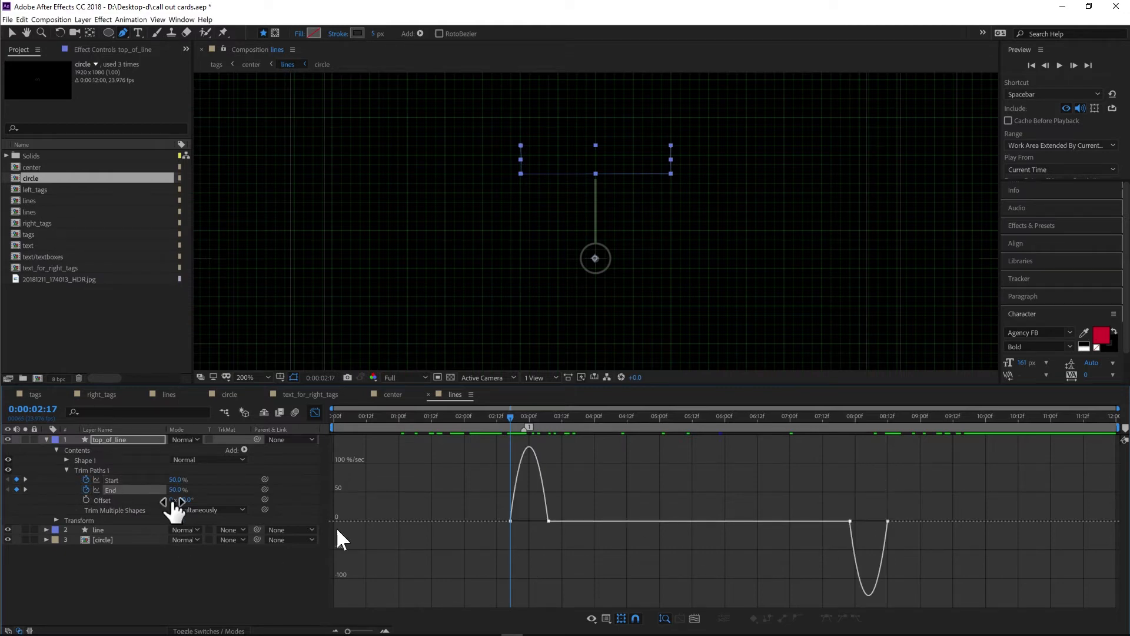
click(125, 573)
click(46, 439)
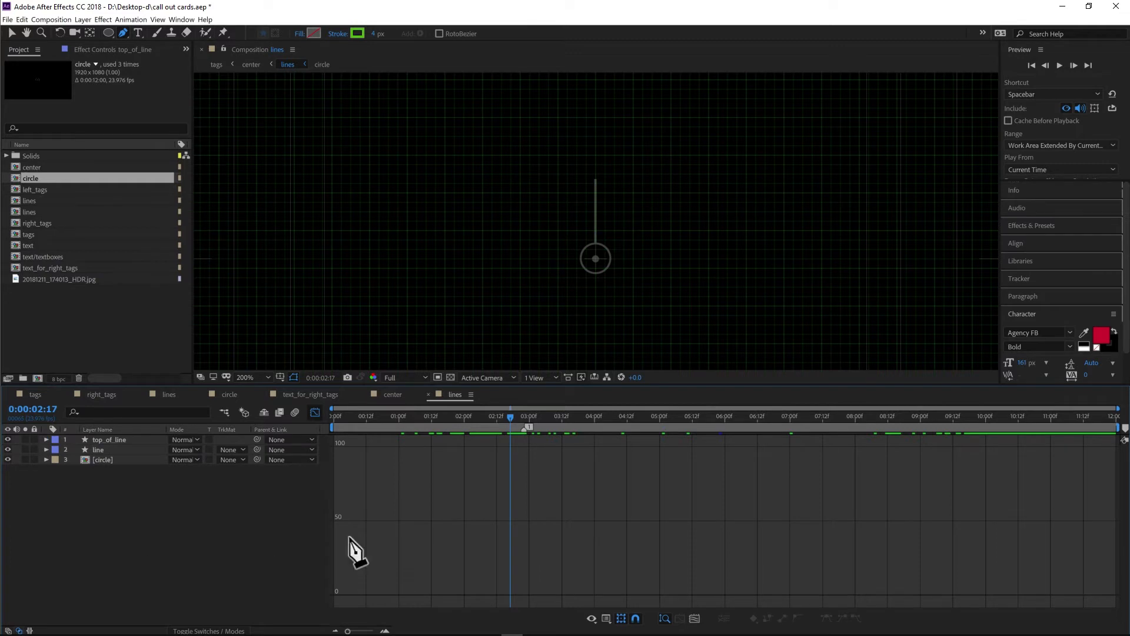
click(314, 413)
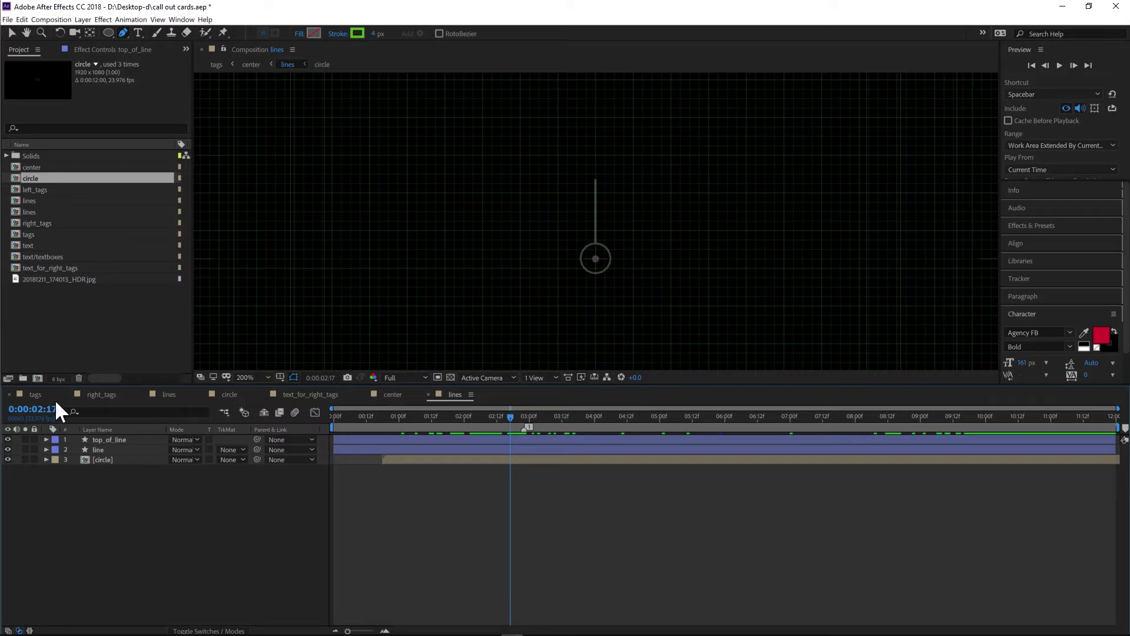
- Switch to the center composition, scrub through its animation, and open the text precomposition
click(393, 395)
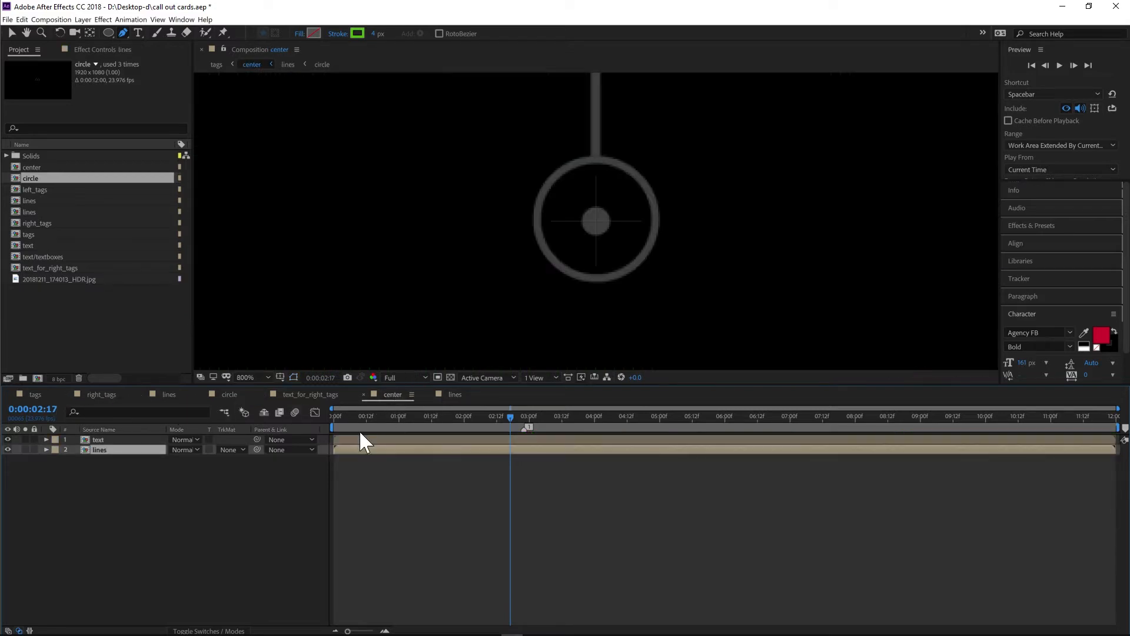
click(435, 417)
scroll(621, 222, down, 8)
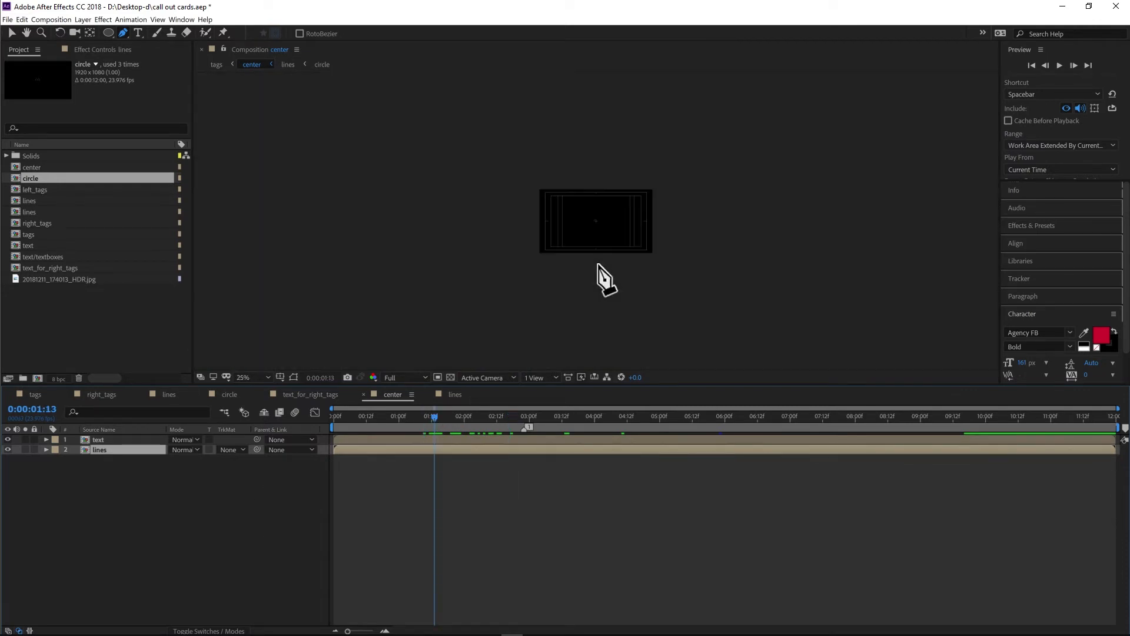
scroll(598, 266, up, 2)
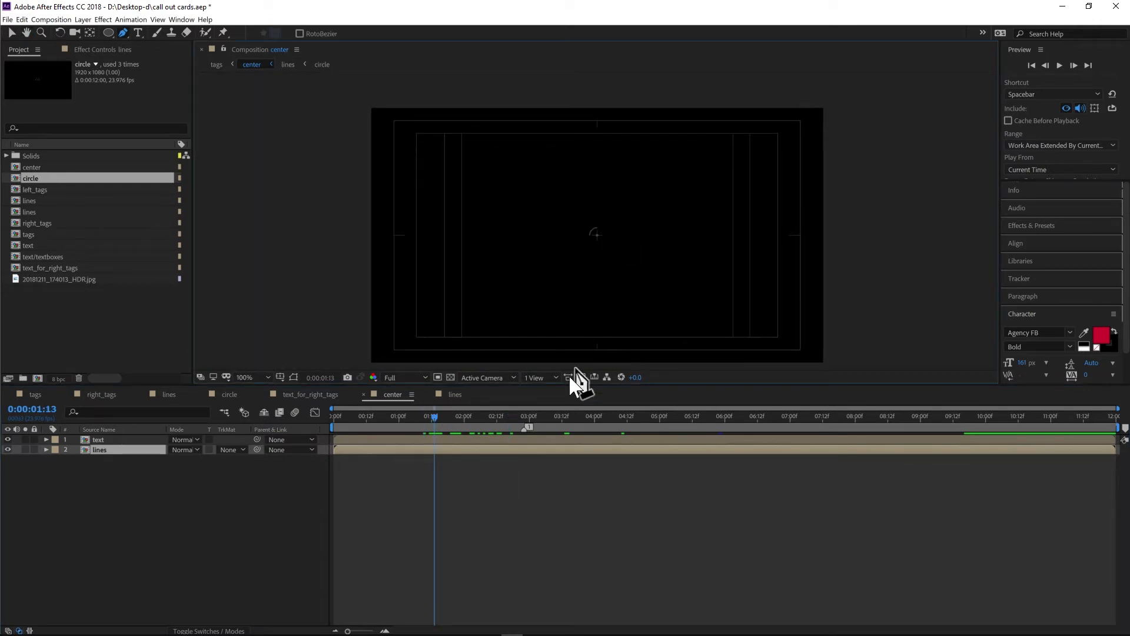
drag(538, 417, 839, 427)
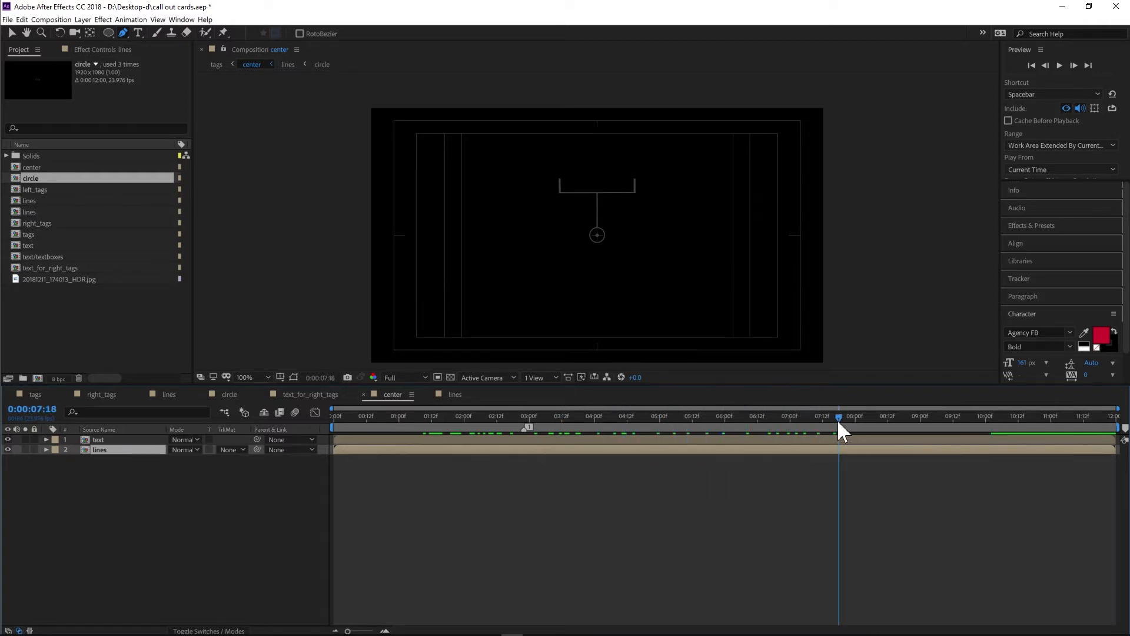
drag(839, 419, 680, 407)
click(92, 496)
double_click(95, 439)
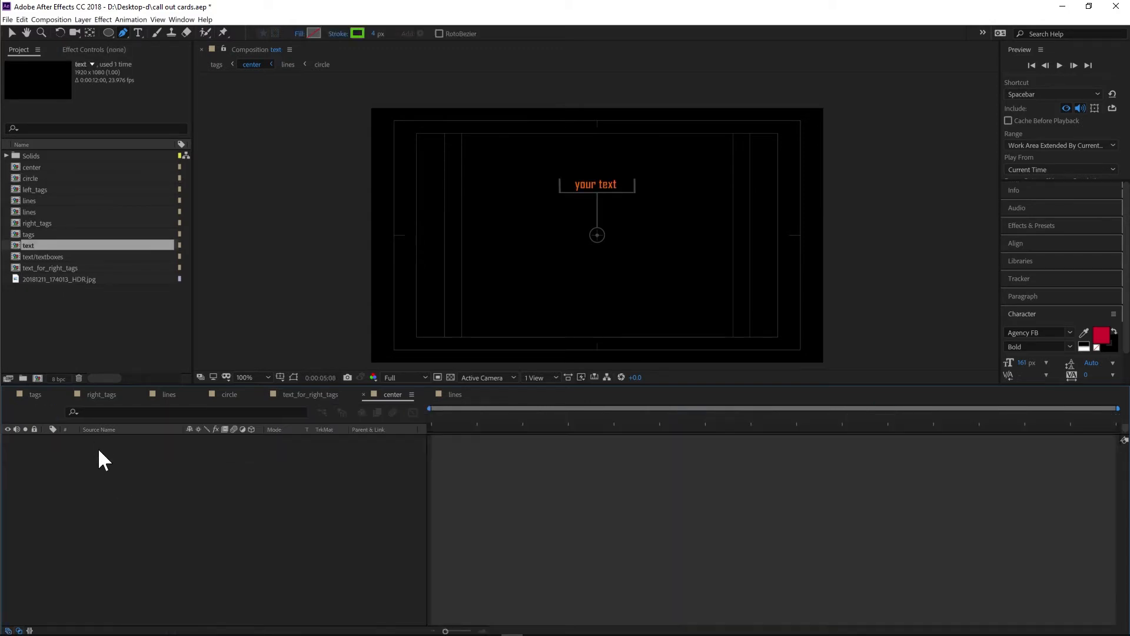
- Toggle Shape Layer 1's visibility on and off to compare the your text layer with its white rectangle matte
click(122, 449)
click(125, 442)
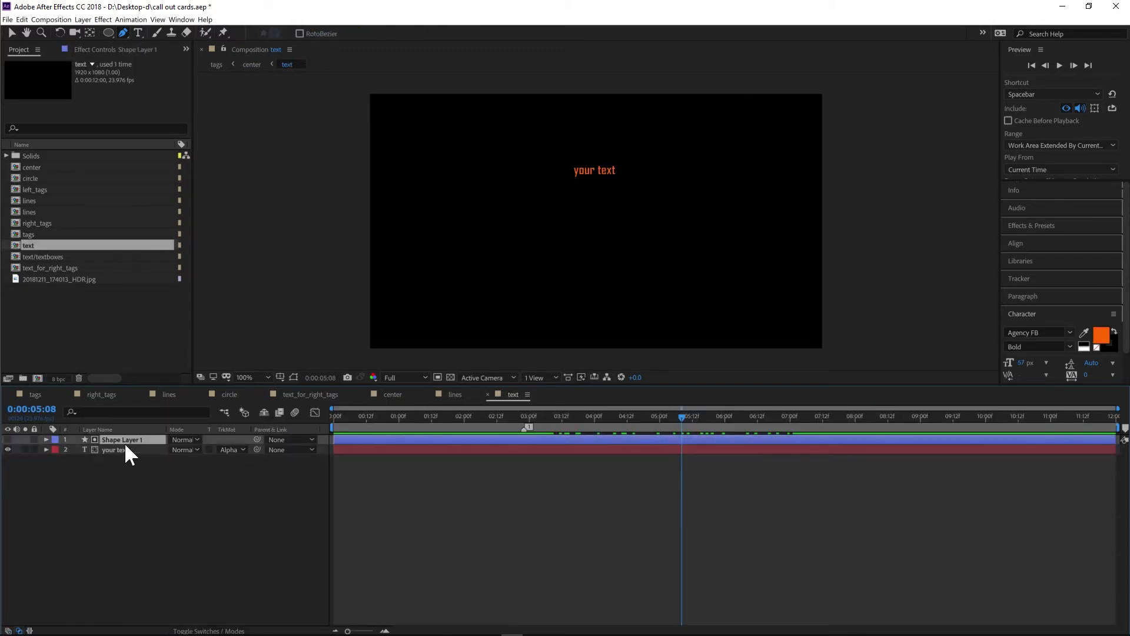
click(123, 450)
click(135, 440)
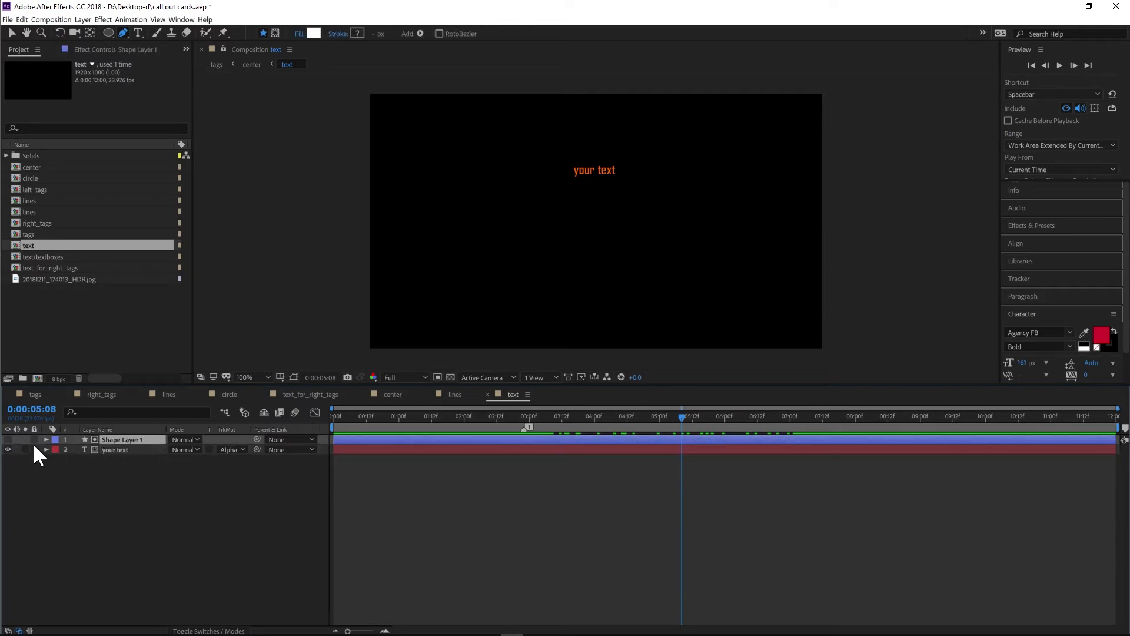
click(8, 439)
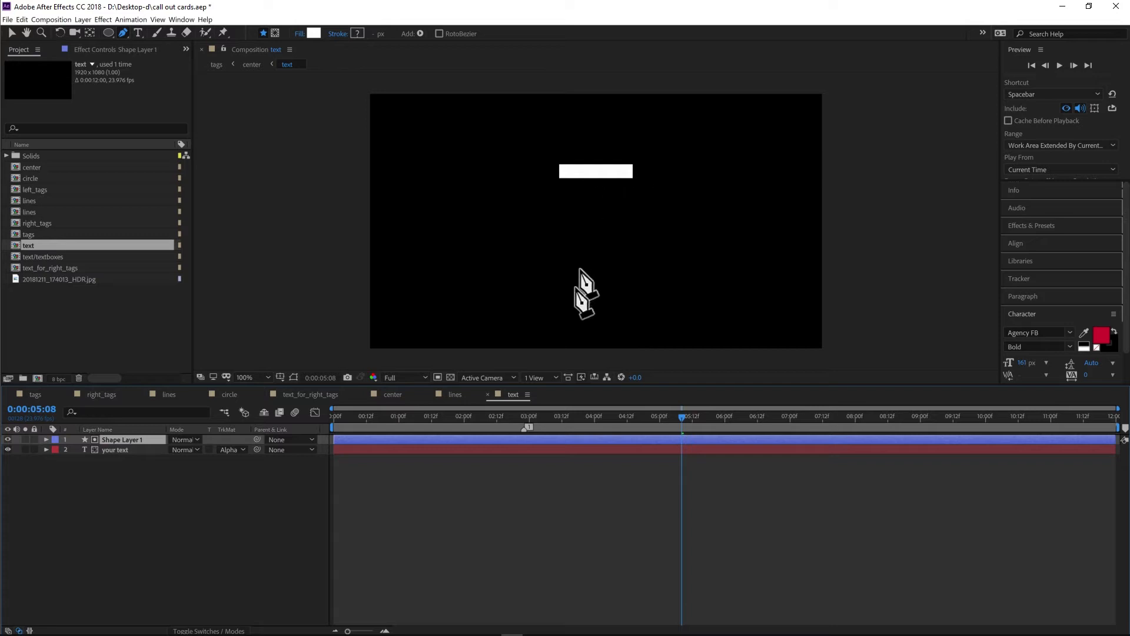
click(111, 450)
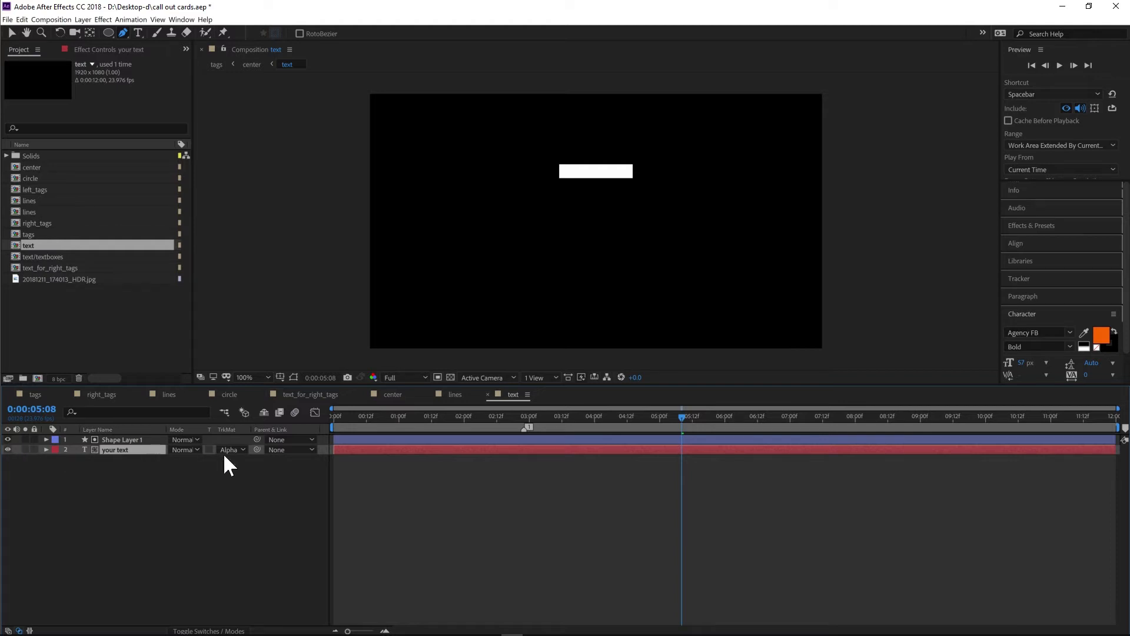
click(7, 440)
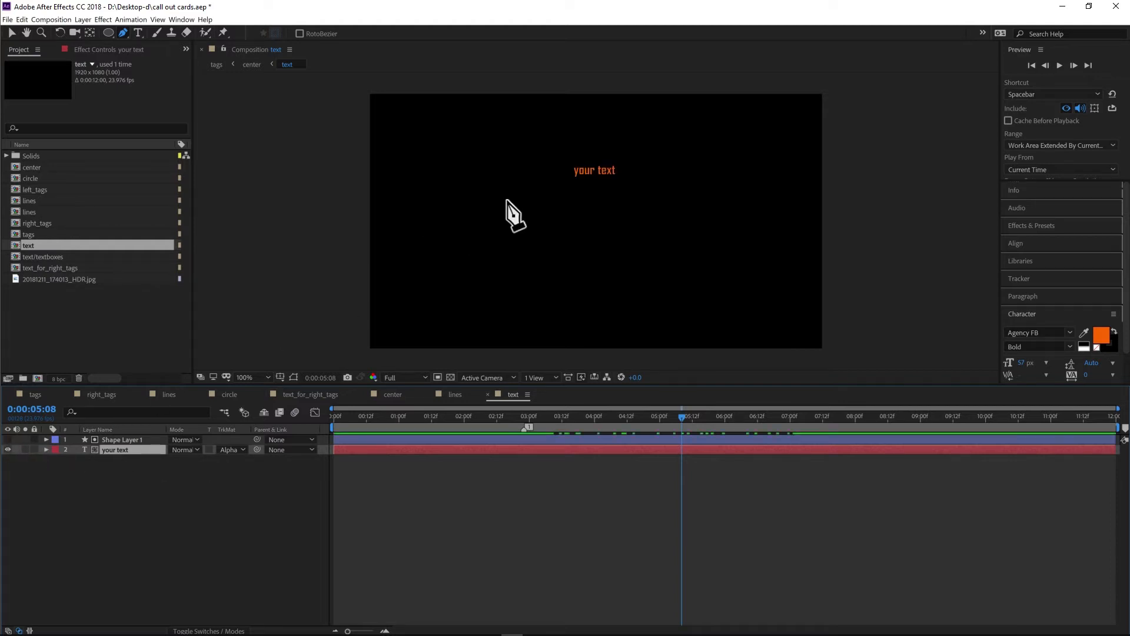
click(8, 439)
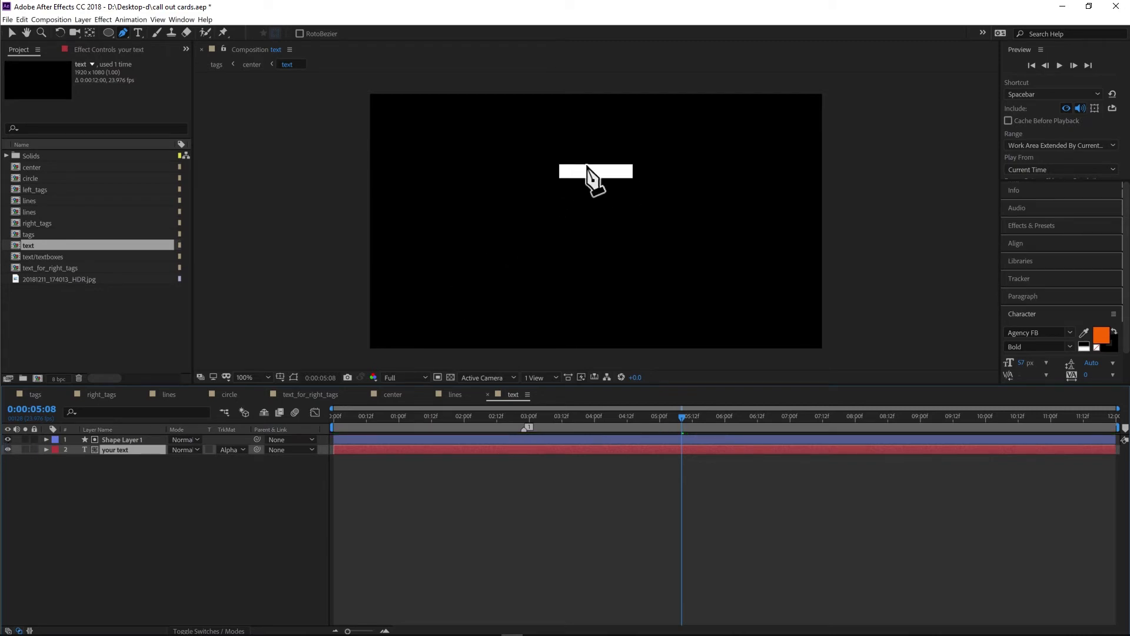
click(230, 450)
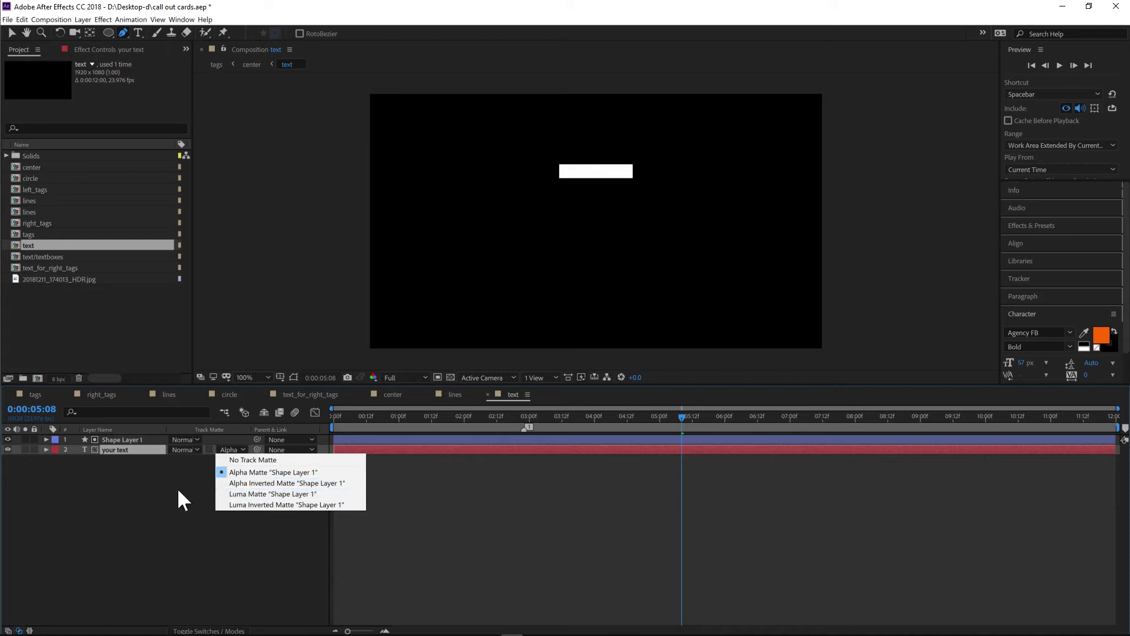
click(53, 465)
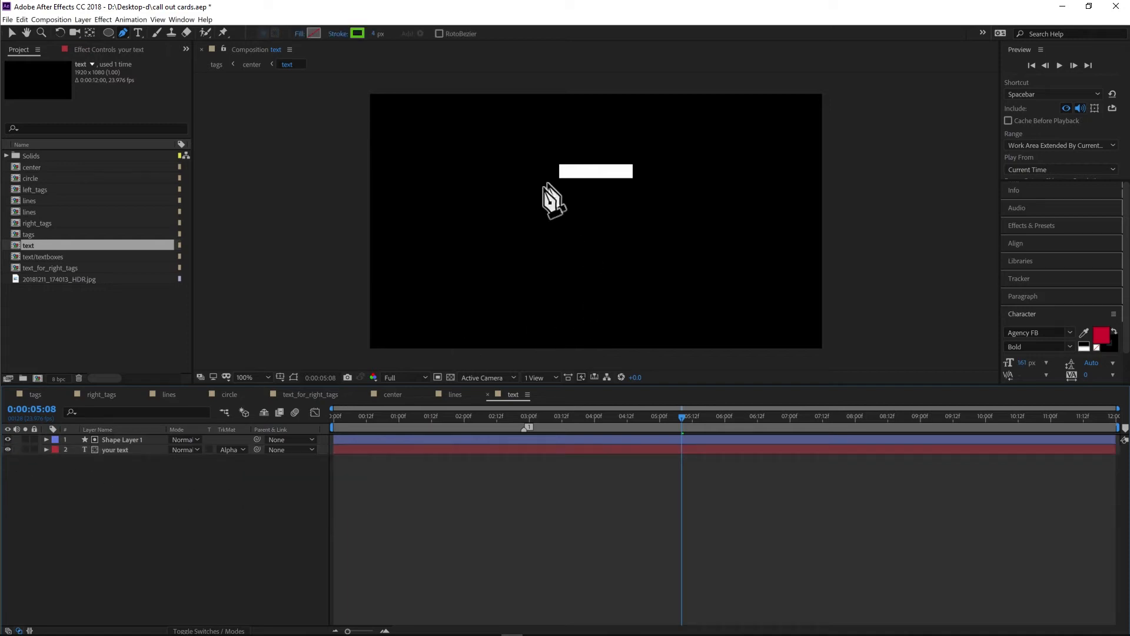
click(7, 439)
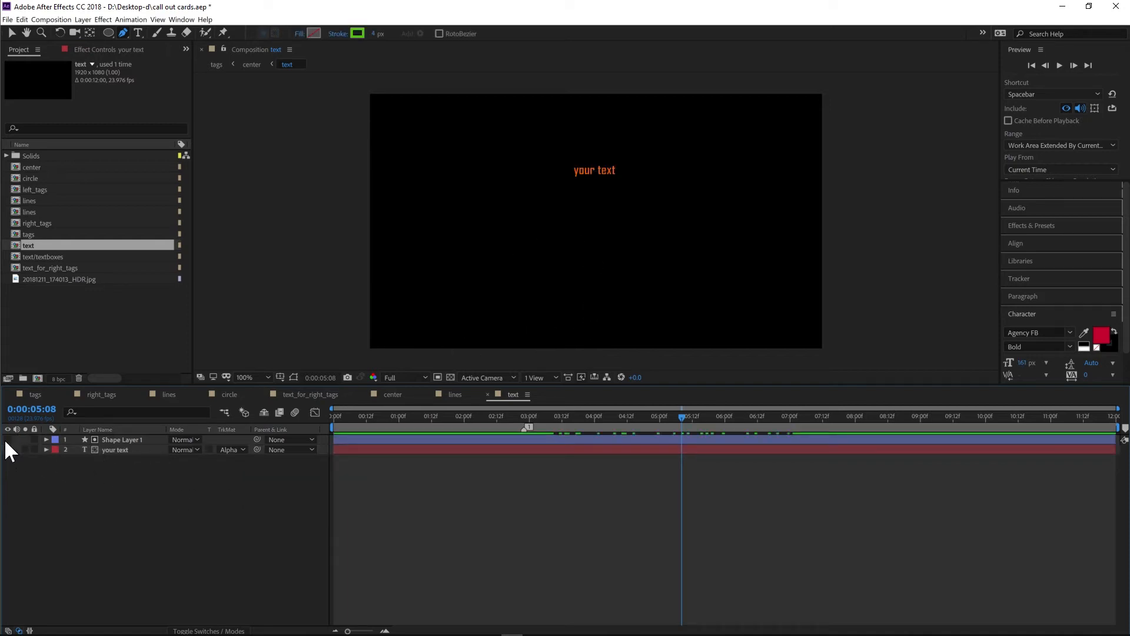
click(7, 439)
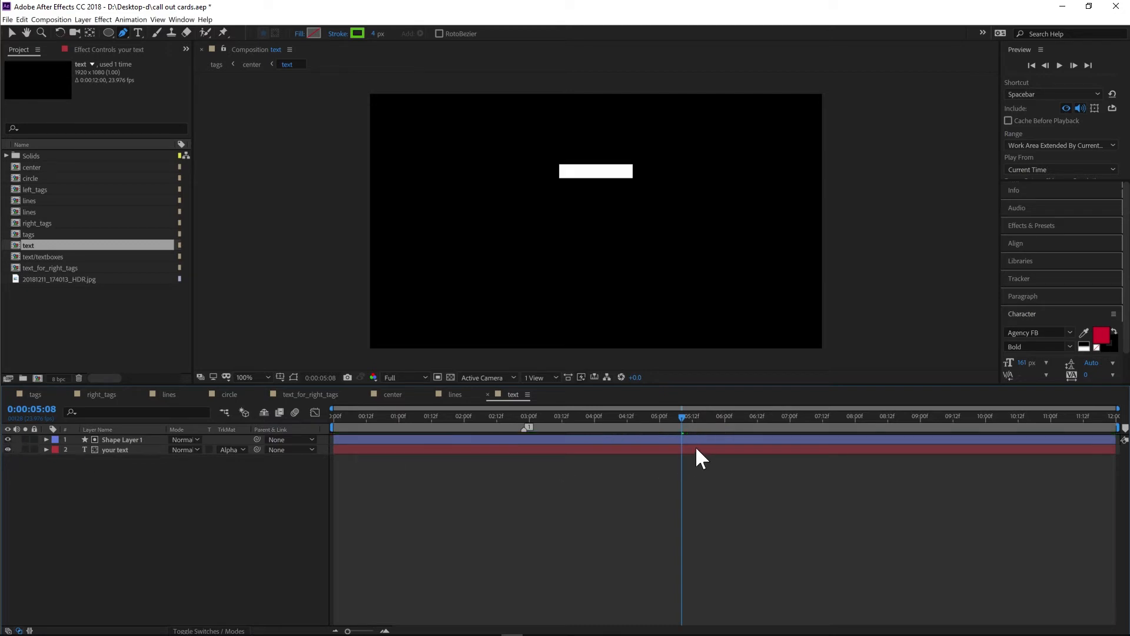
- Expand the your text layer, remove its track matte, and reapply Alpha Matte "Shape Layer 1"
drag(683, 420, 344, 436)
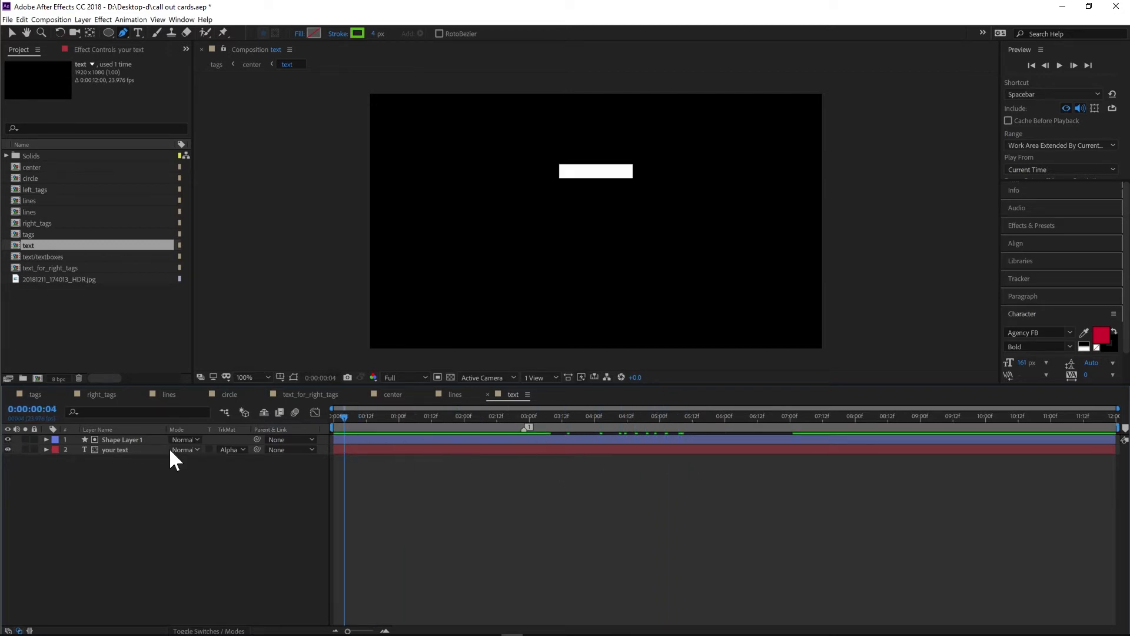
click(46, 450)
drag(600, 412, 799, 418)
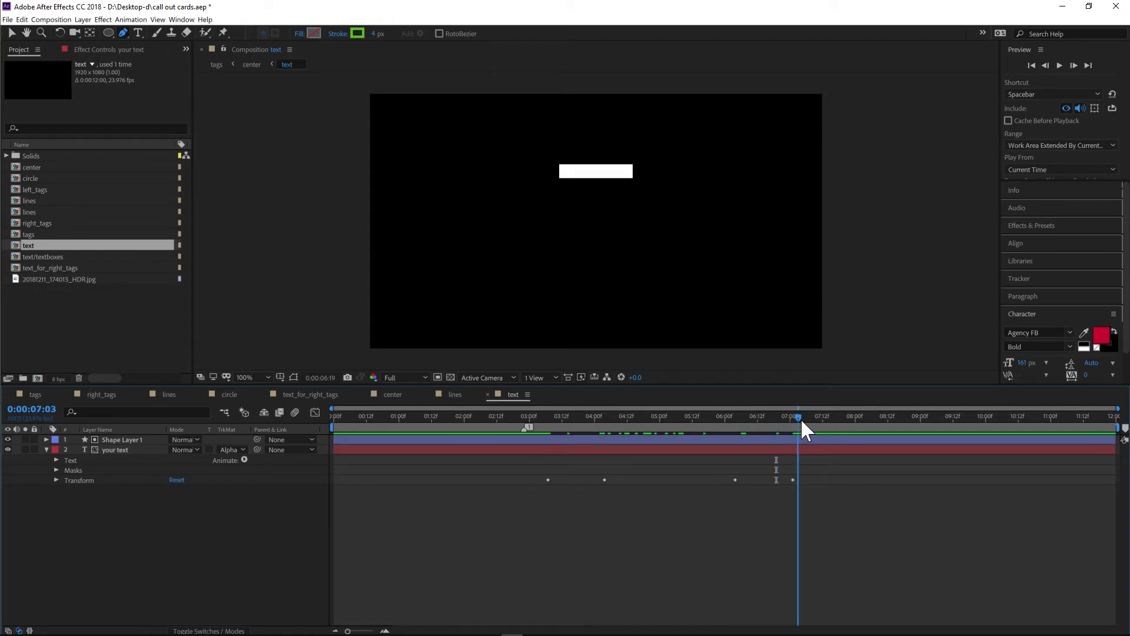
click(8, 439)
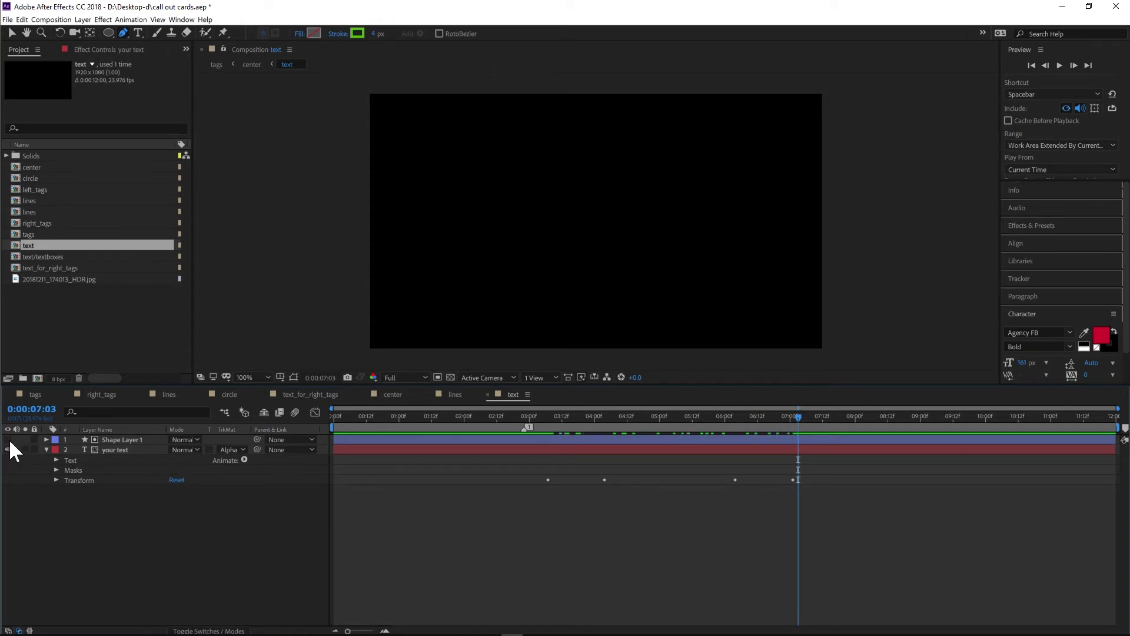
click(227, 450)
click(238, 458)
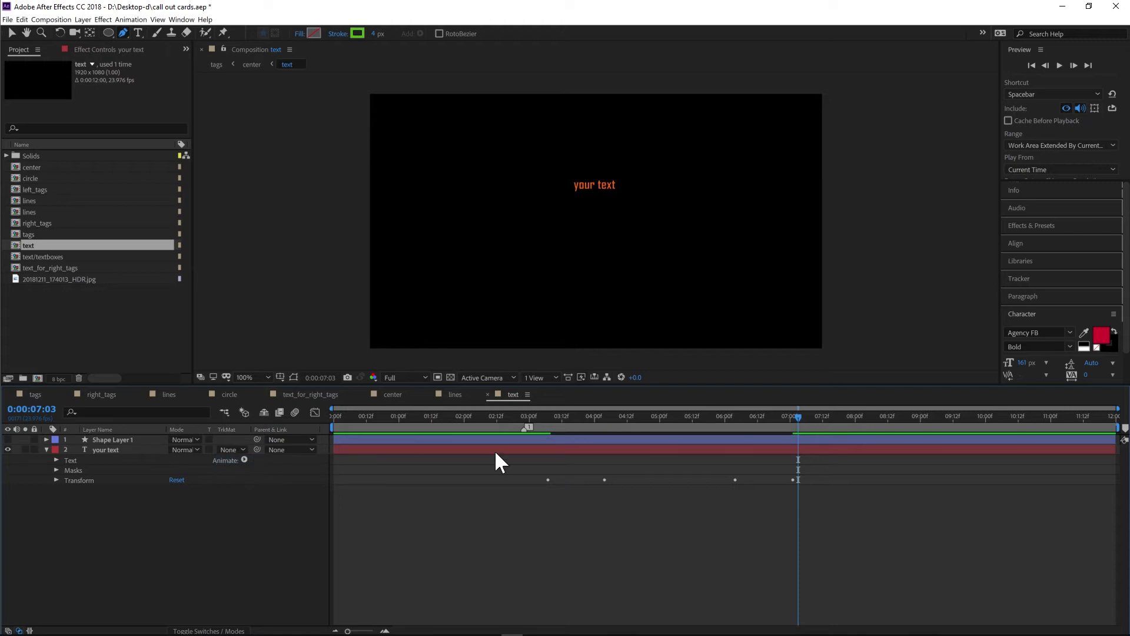
click(9, 439)
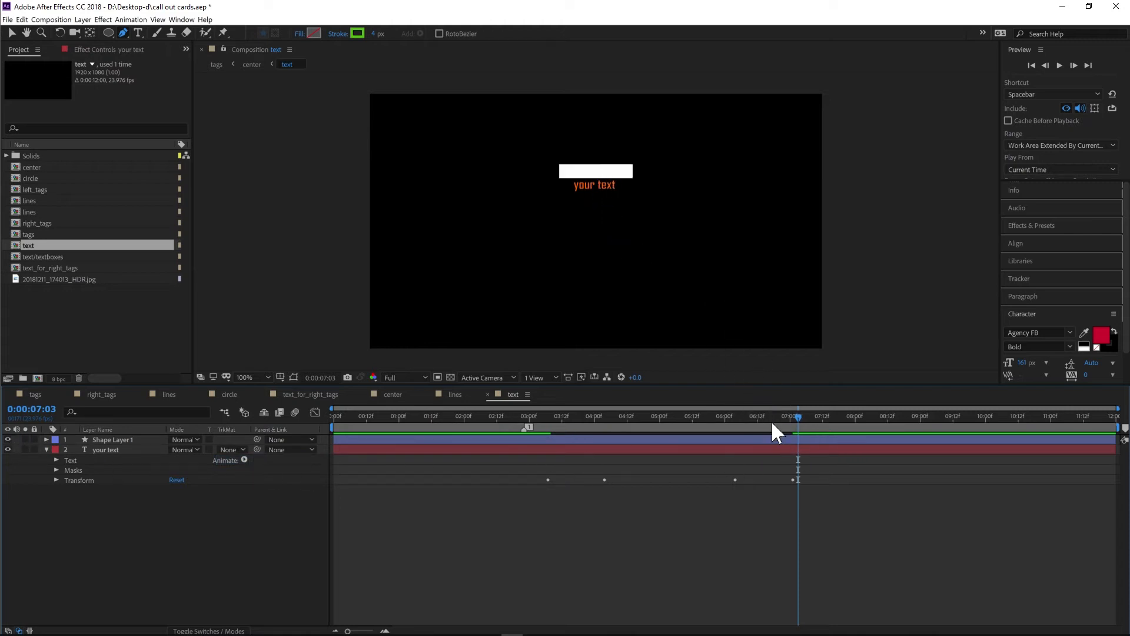
click(232, 447)
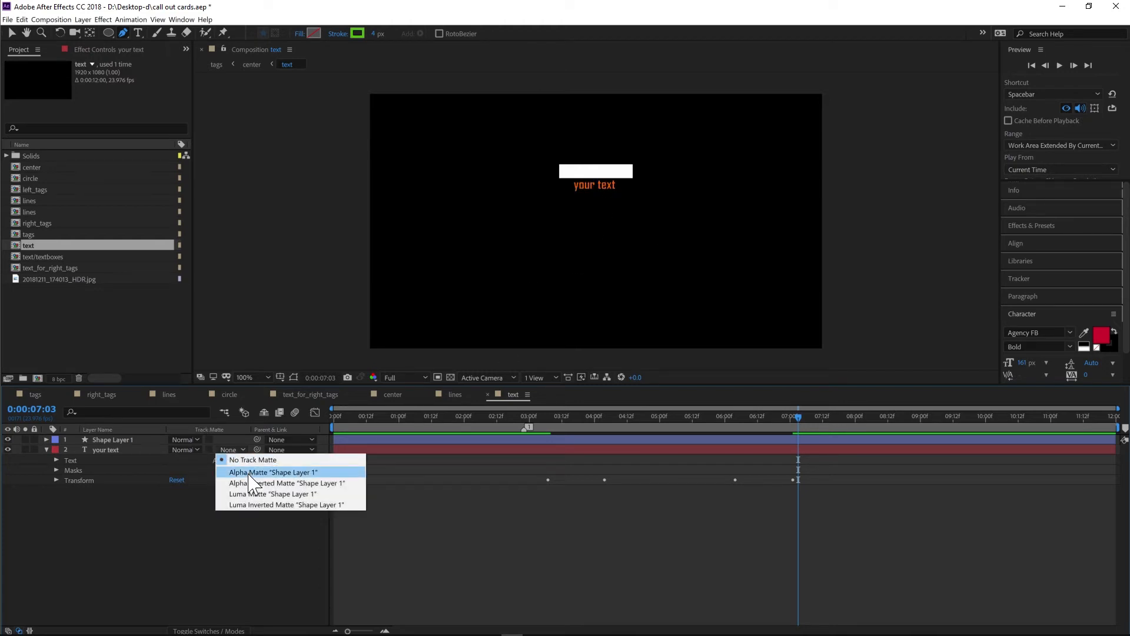
click(247, 471)
- Remove the your text layer's track matte and move the layer above Shape Layer 1 and back below it
click(231, 449)
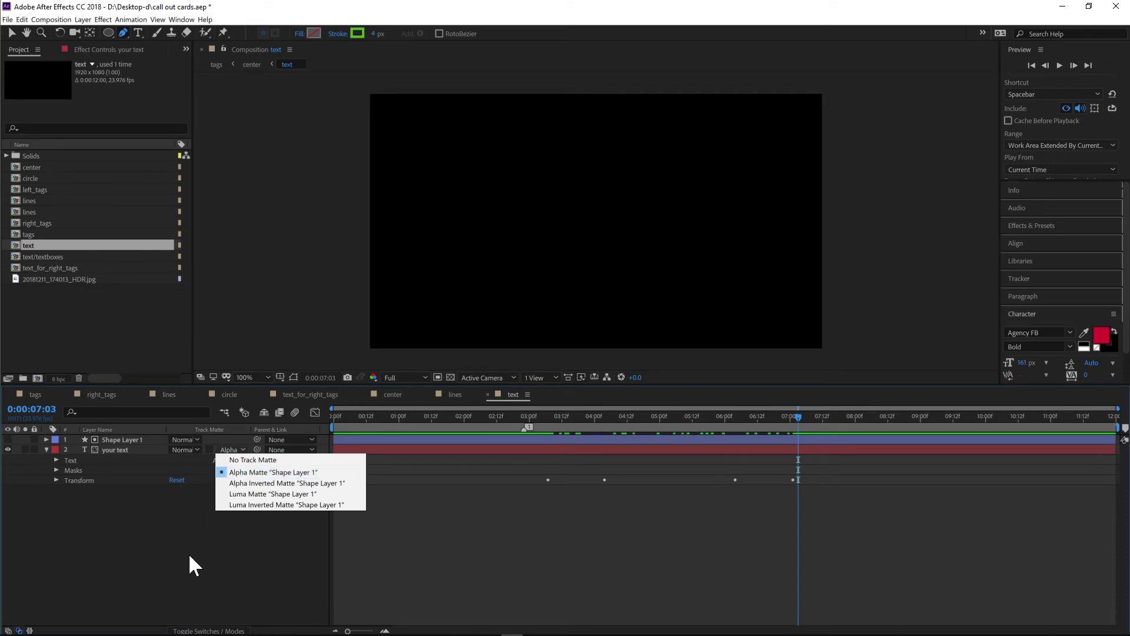
click(158, 529)
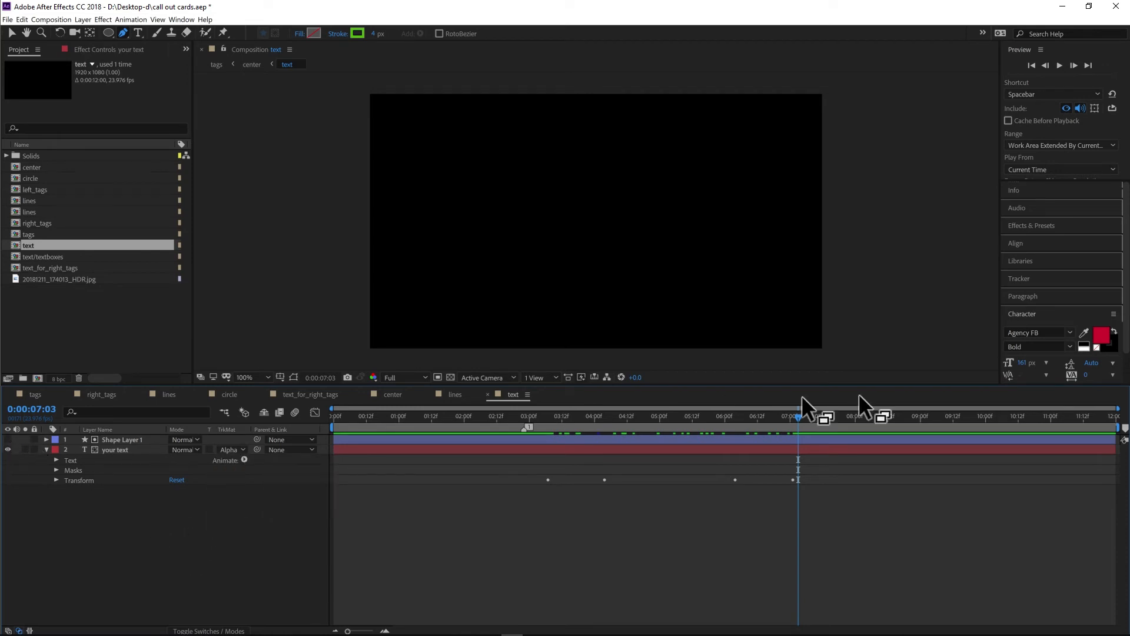
drag(797, 418, 728, 419)
click(8, 439)
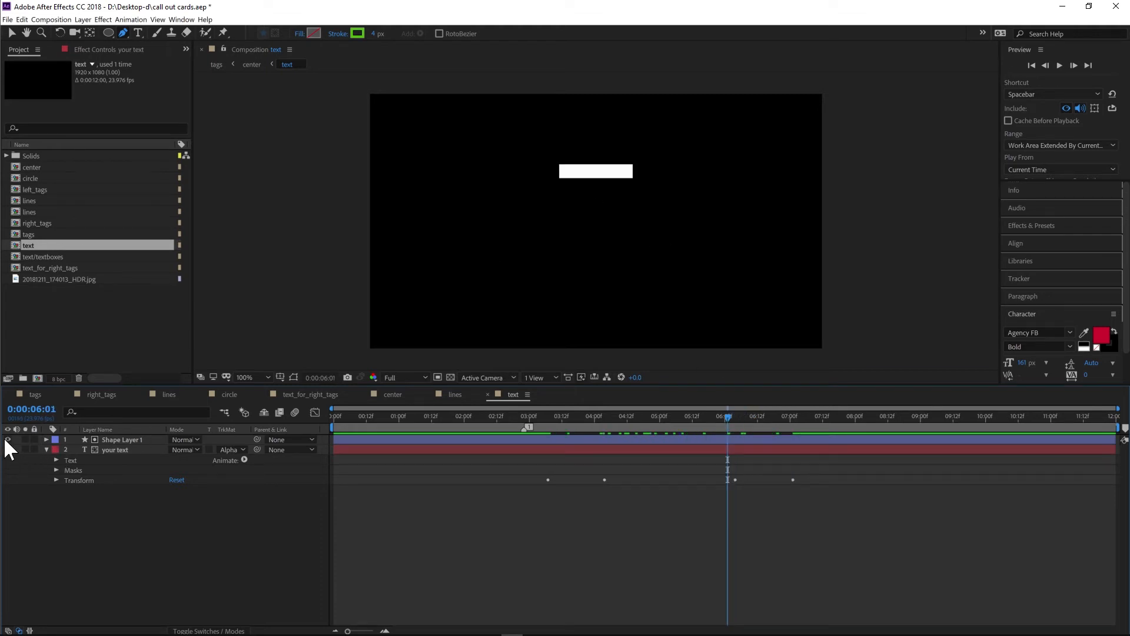
click(227, 450)
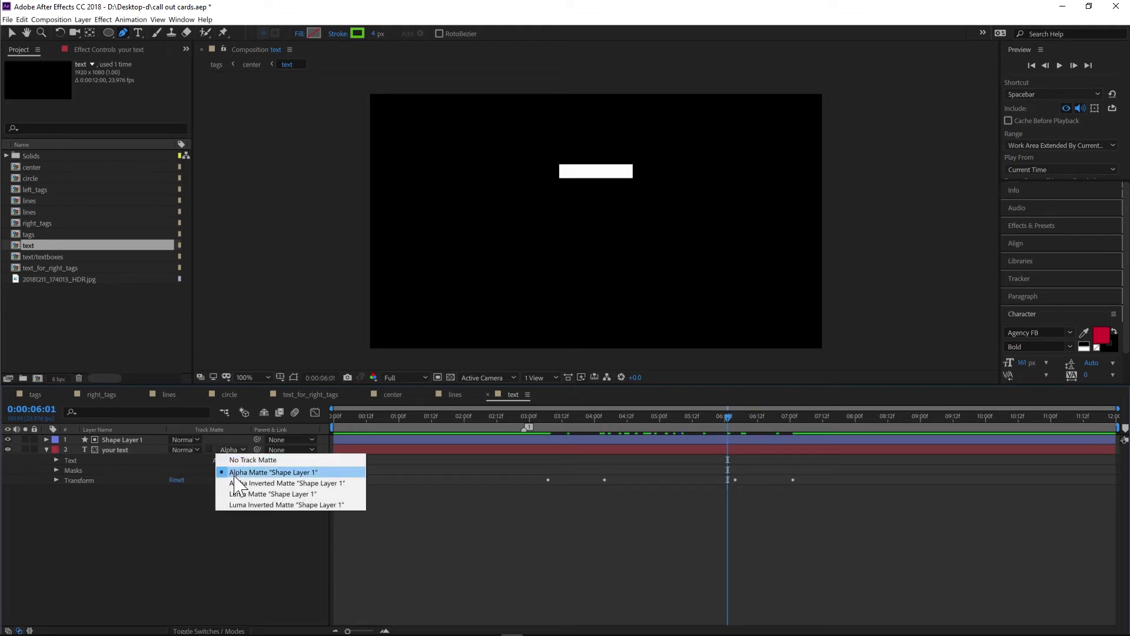
click(238, 459)
click(120, 451)
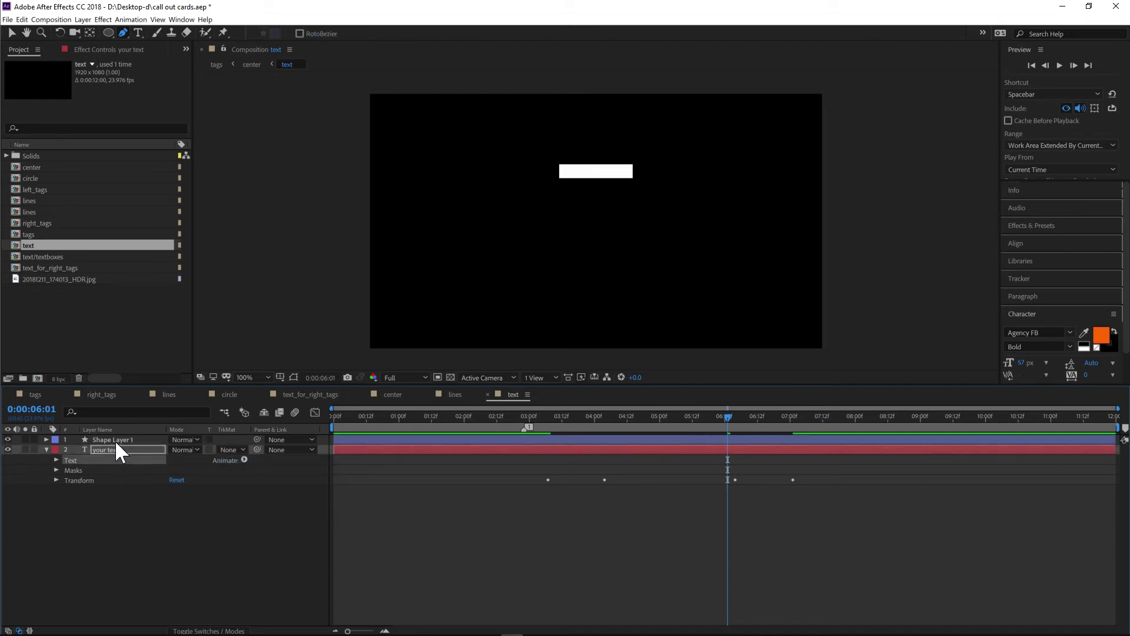
drag(119, 451, 114, 436)
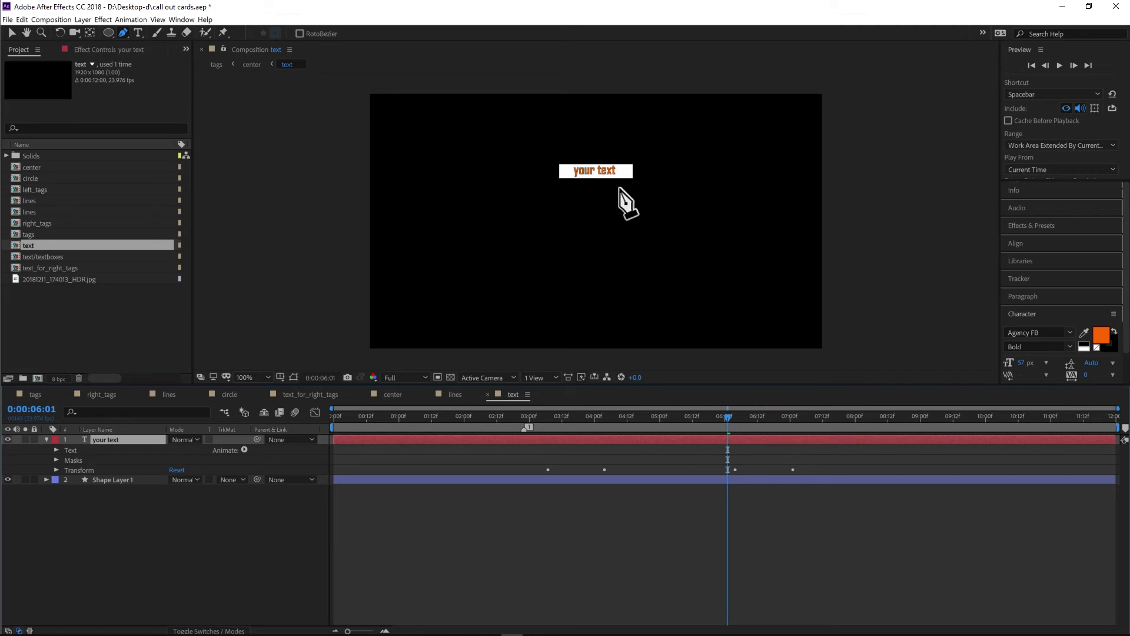
drag(105, 461, 111, 490)
- Set the your text layer's track matte back to Alpha Matte "Shape Layer 1"
click(229, 450)
click(130, 535)
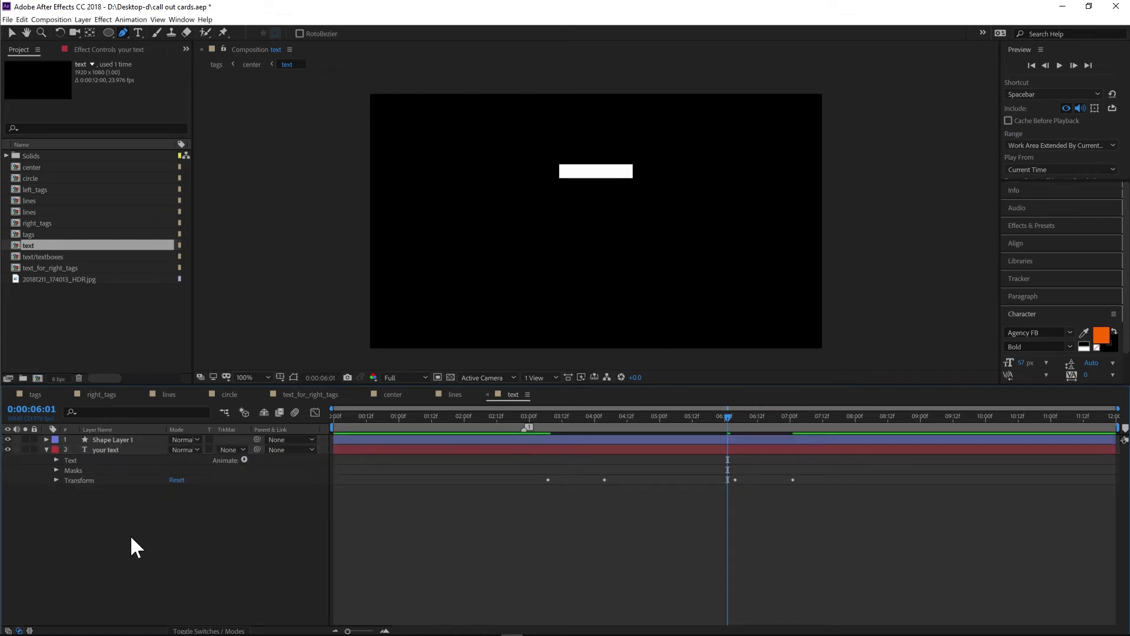
click(119, 441)
click(121, 449)
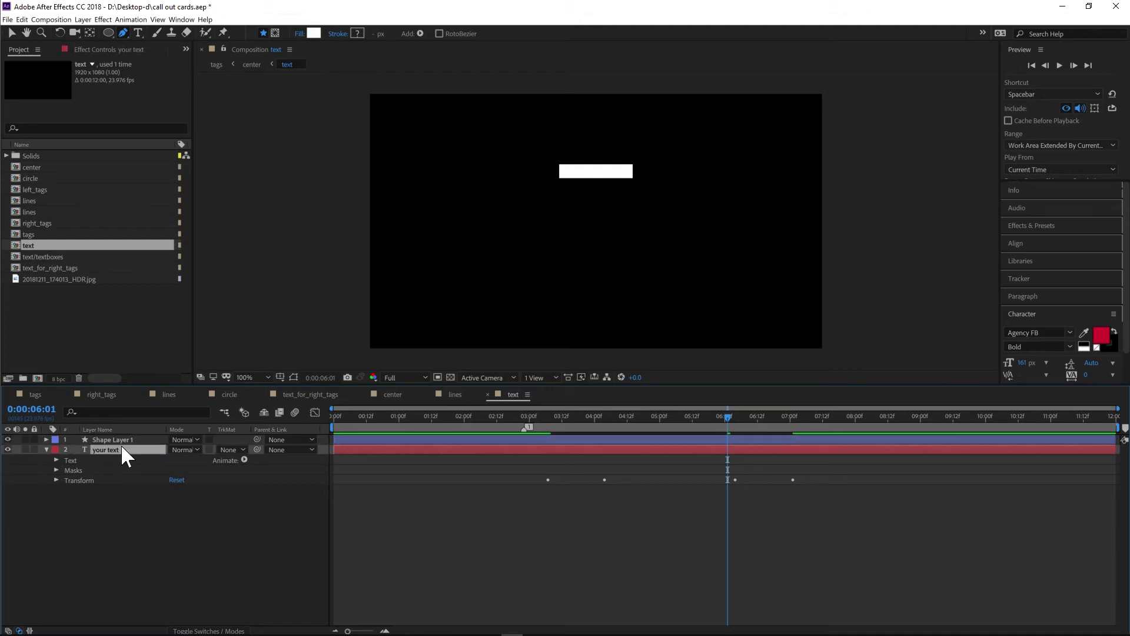
click(229, 449)
click(248, 472)
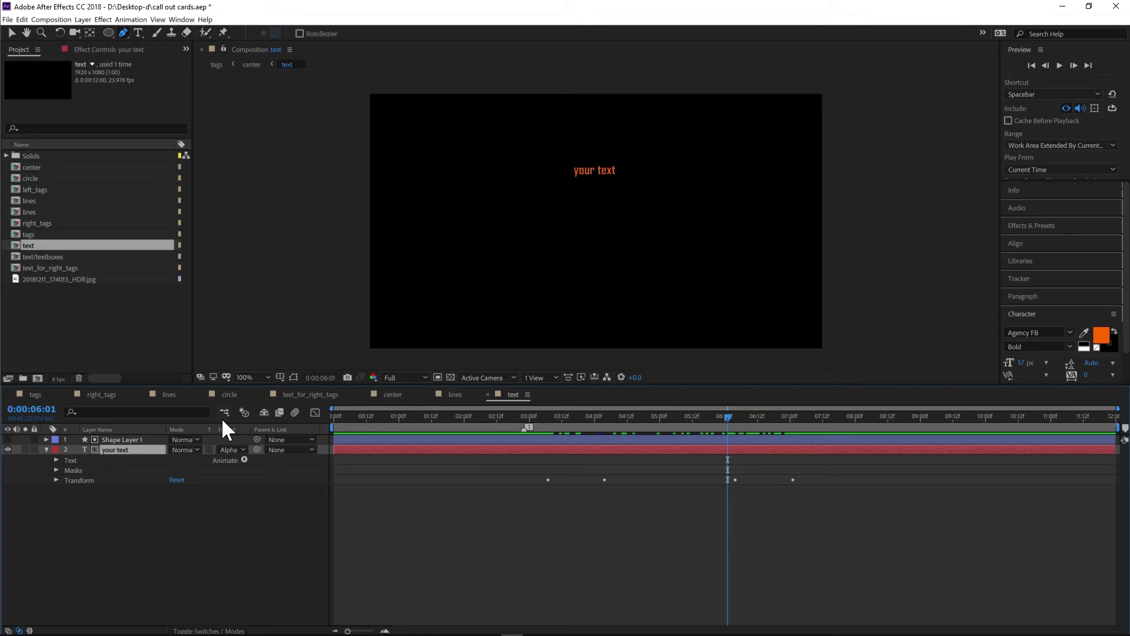
- Expand the your text layer's Mask 1 and Transform, select its Position keyframes, and open the Graph Editor
drag(723, 416, 807, 417)
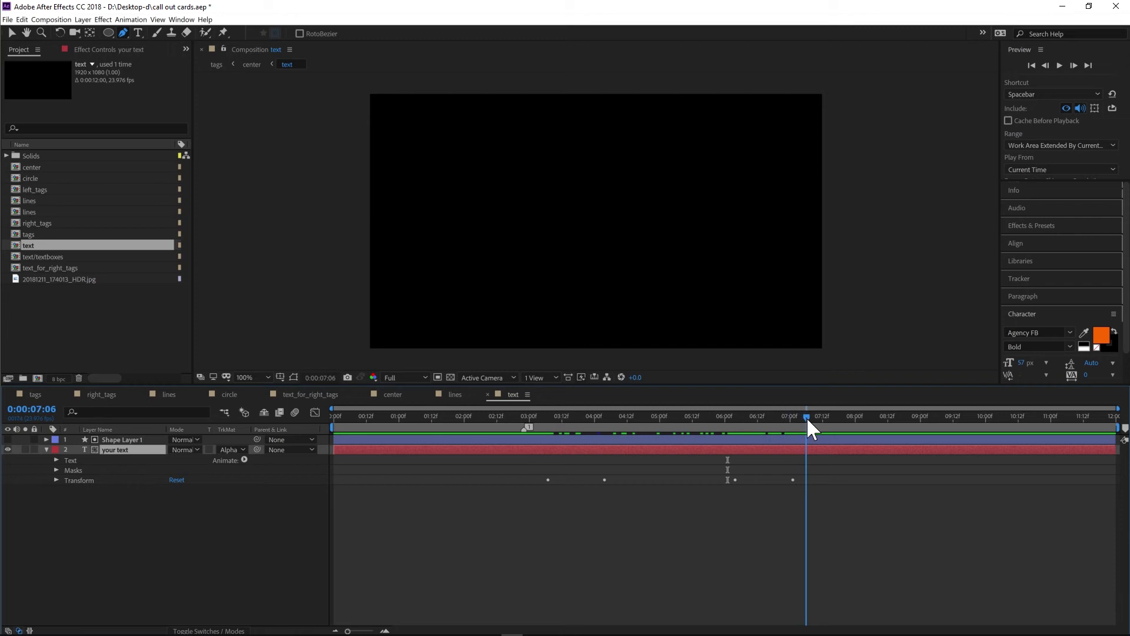
click(57, 470)
click(67, 480)
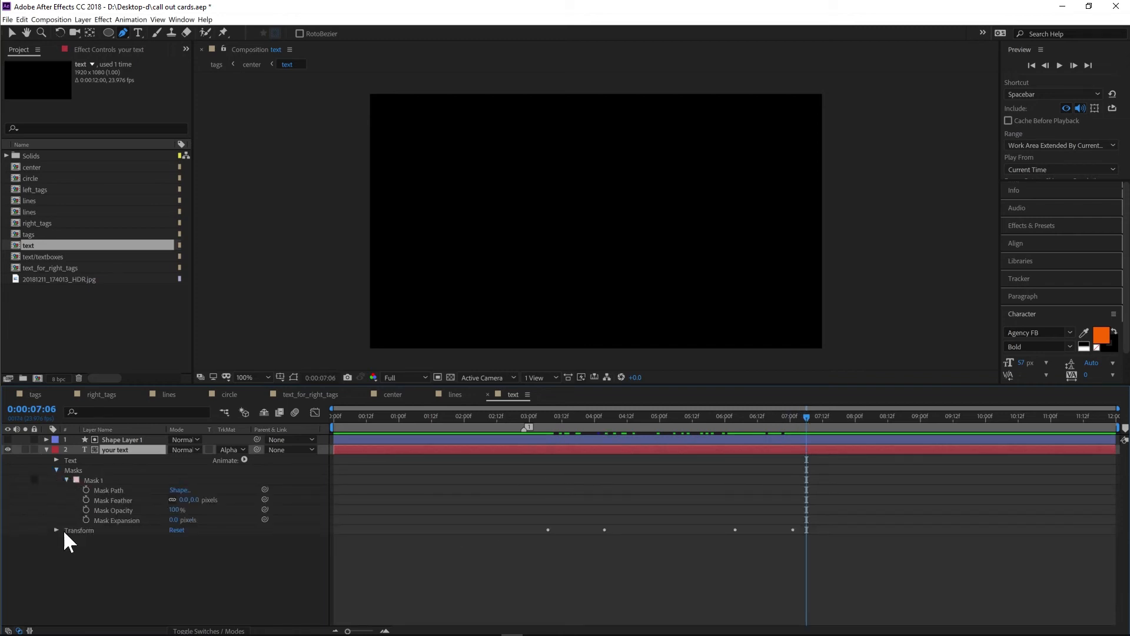
click(56, 529)
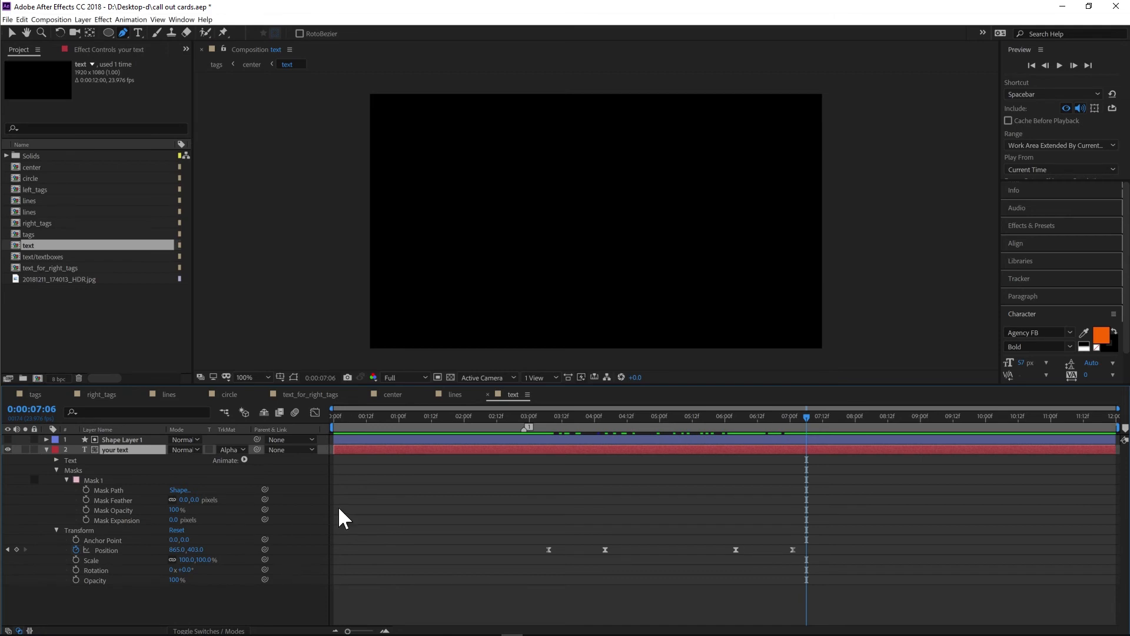
click(112, 550)
drag(517, 523, 613, 564)
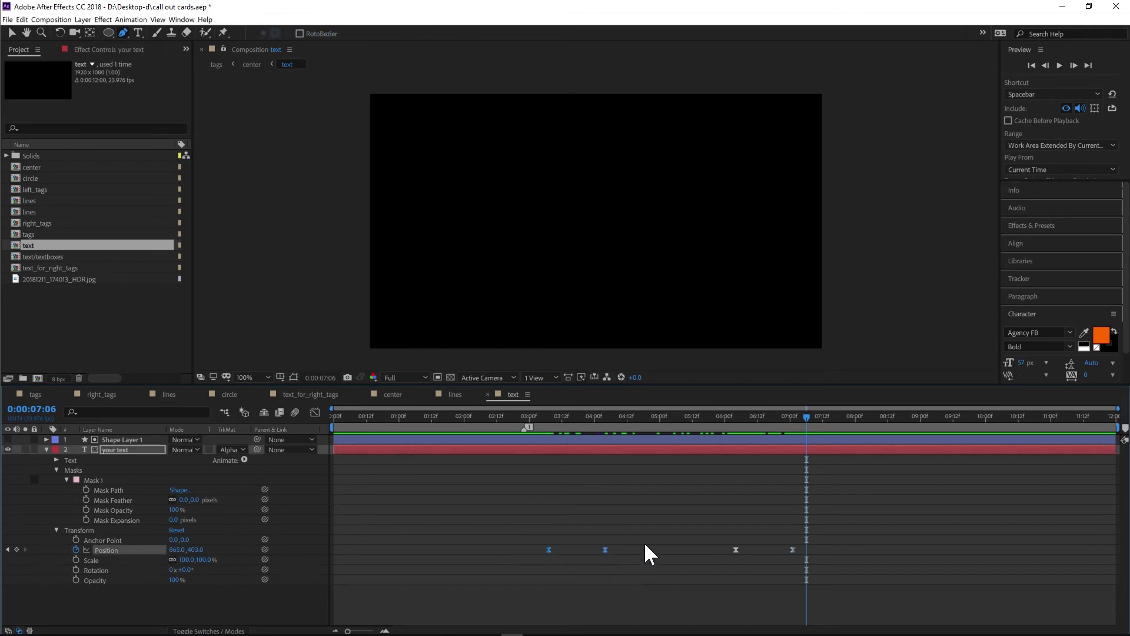
click(315, 412)
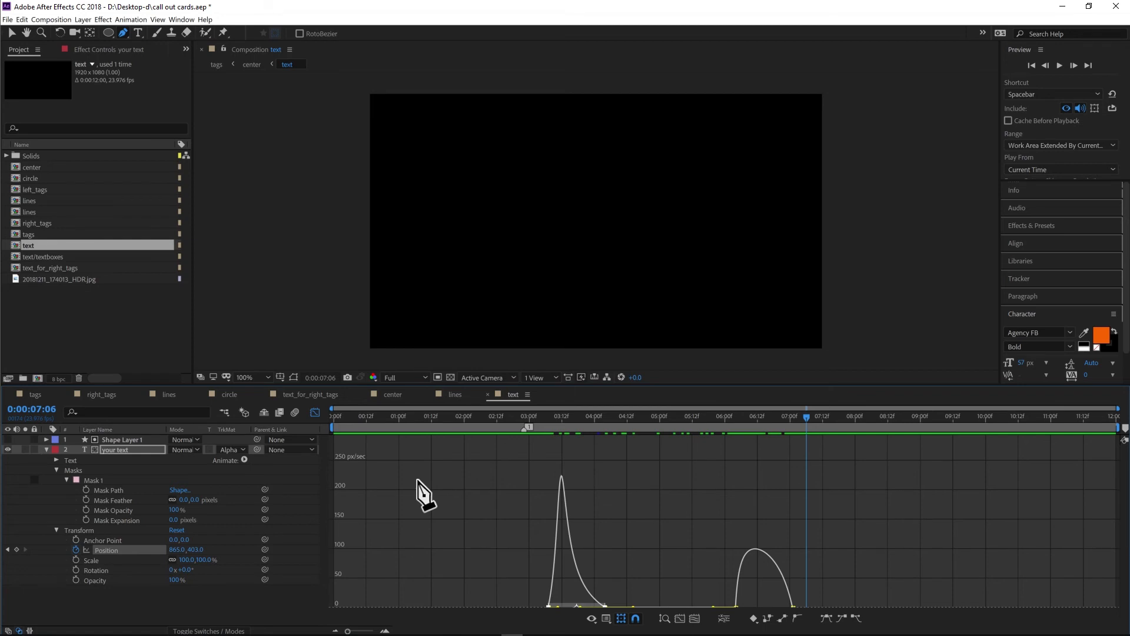
- Scrub through the your text layer's Position animation in the Graph Editor and collapse the layer
scroll(418, 496, down, 1)
click(550, 416)
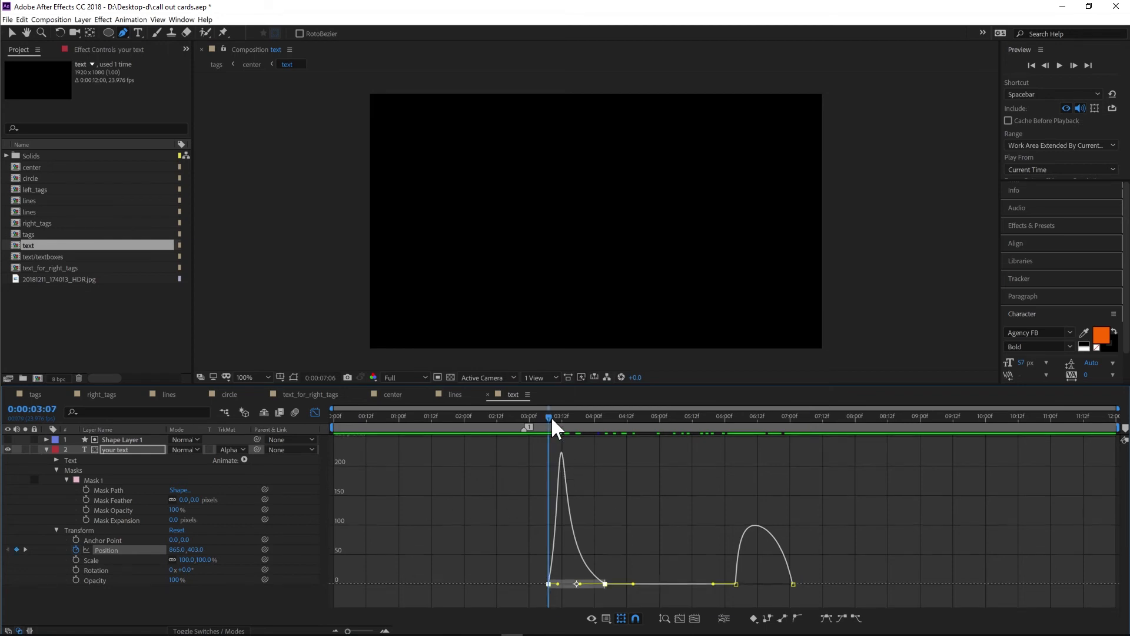
drag(551, 416, 597, 415)
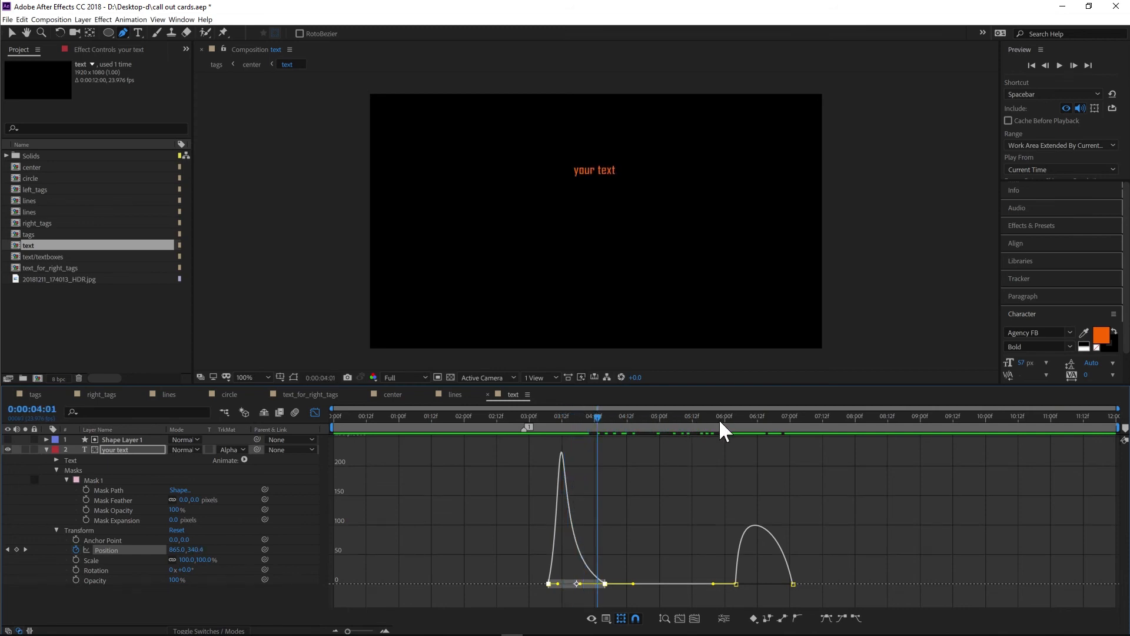
drag(719, 419, 797, 414)
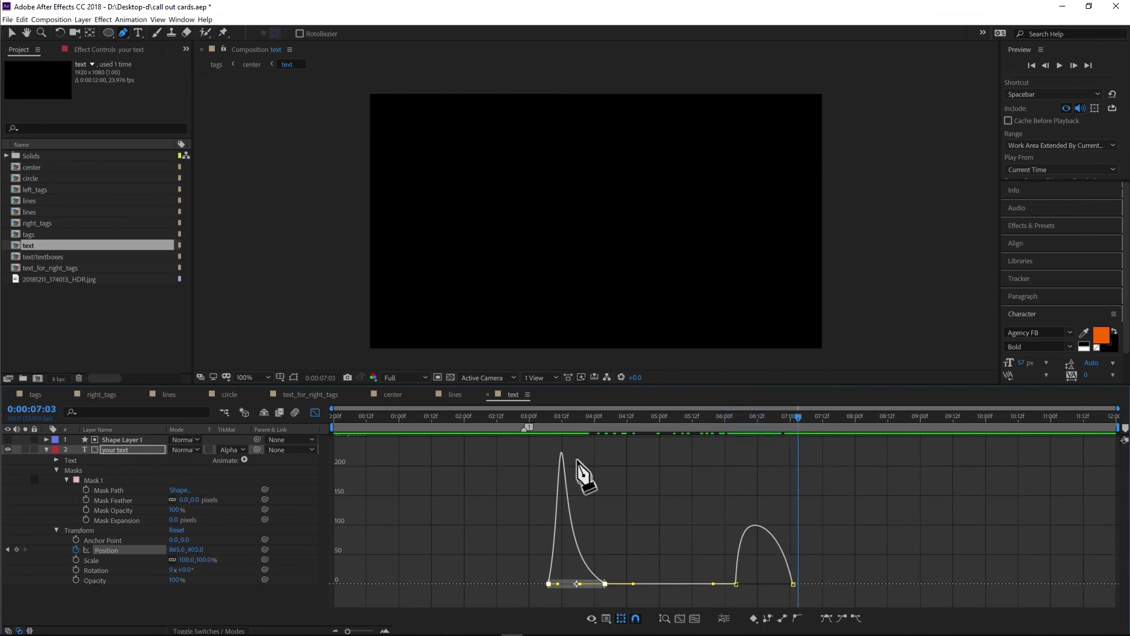
click(549, 418)
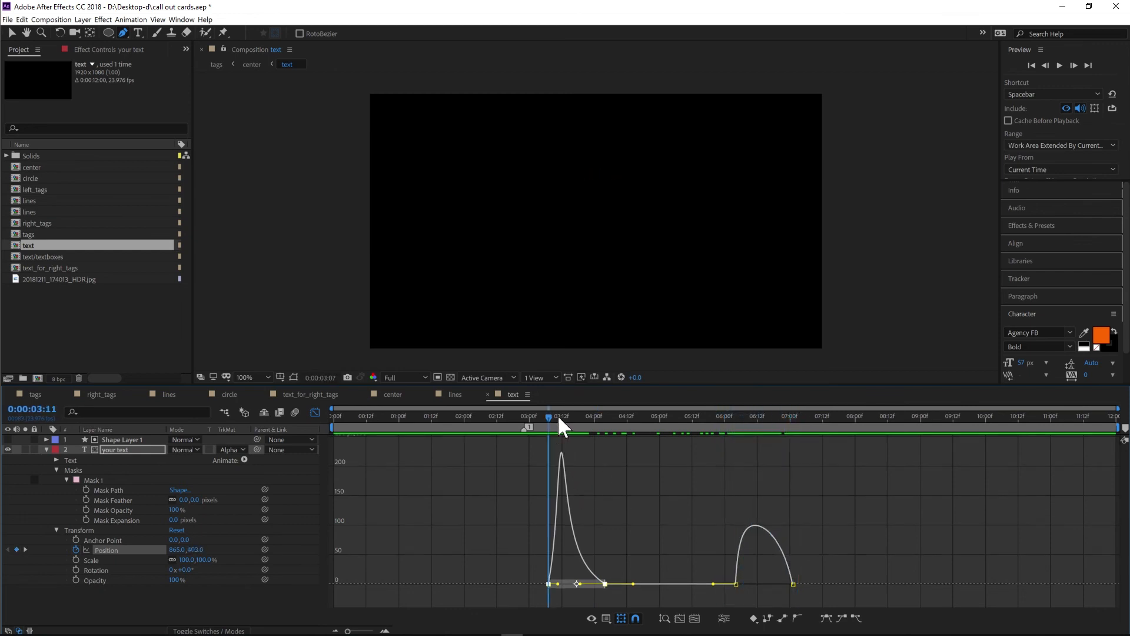
click(45, 449)
click(127, 504)
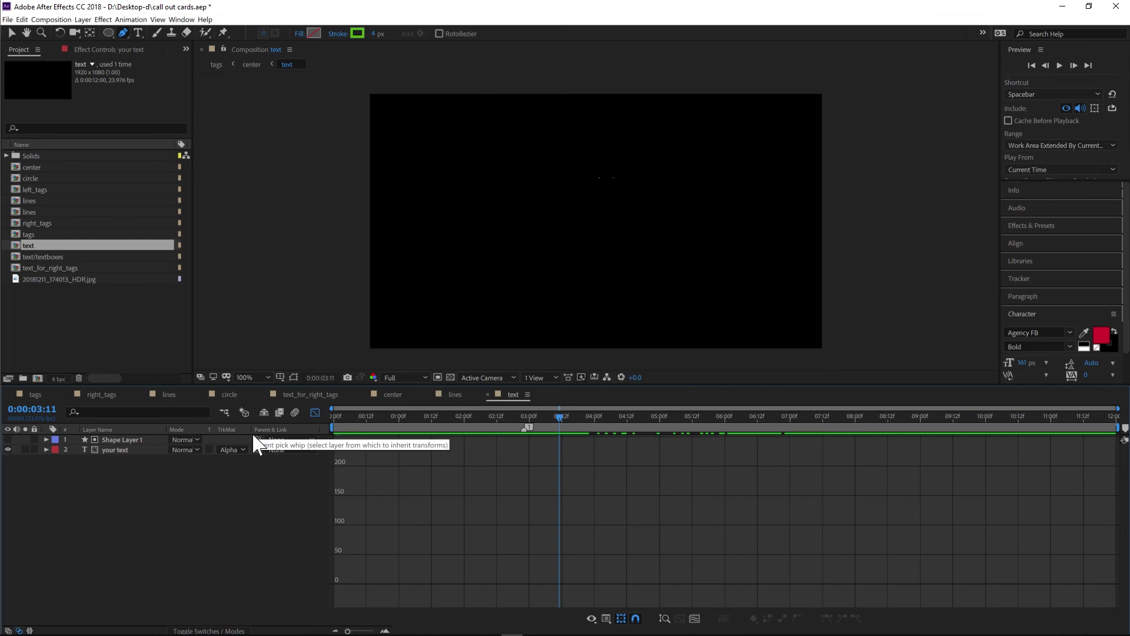
- Review the your text layer's track matte options without changing them and switch to the tags composition
click(114, 440)
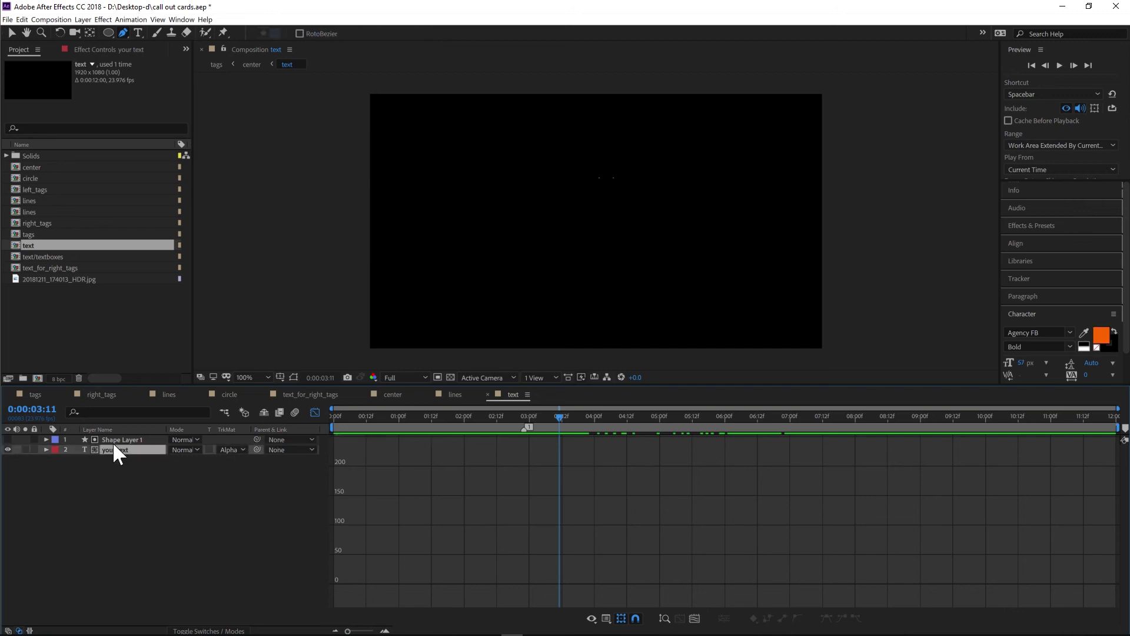
click(227, 451)
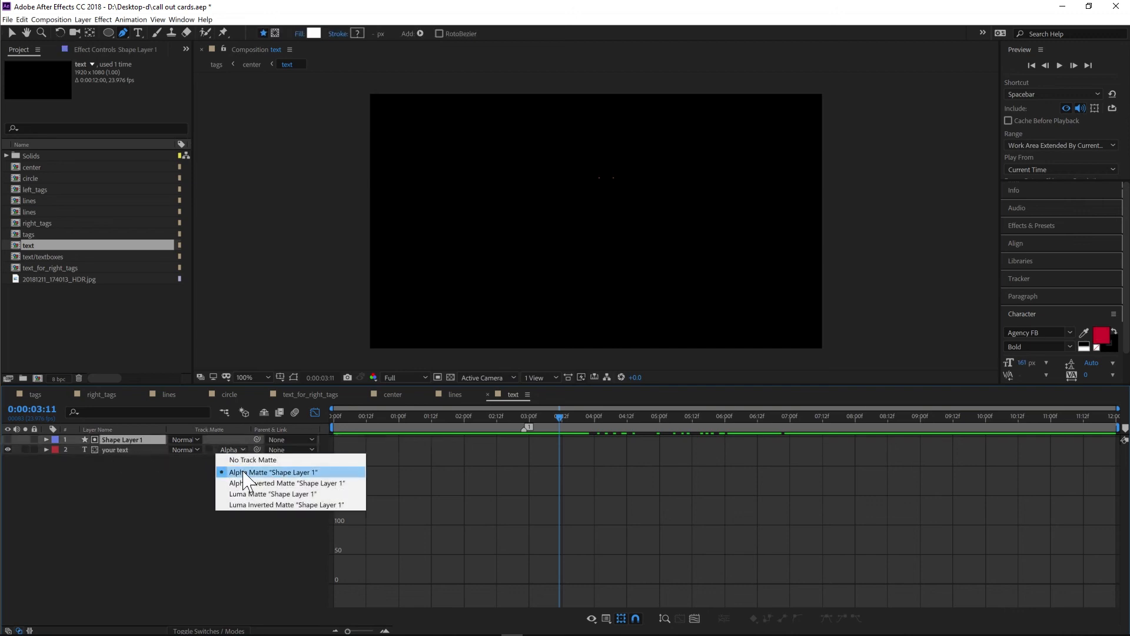
click(157, 496)
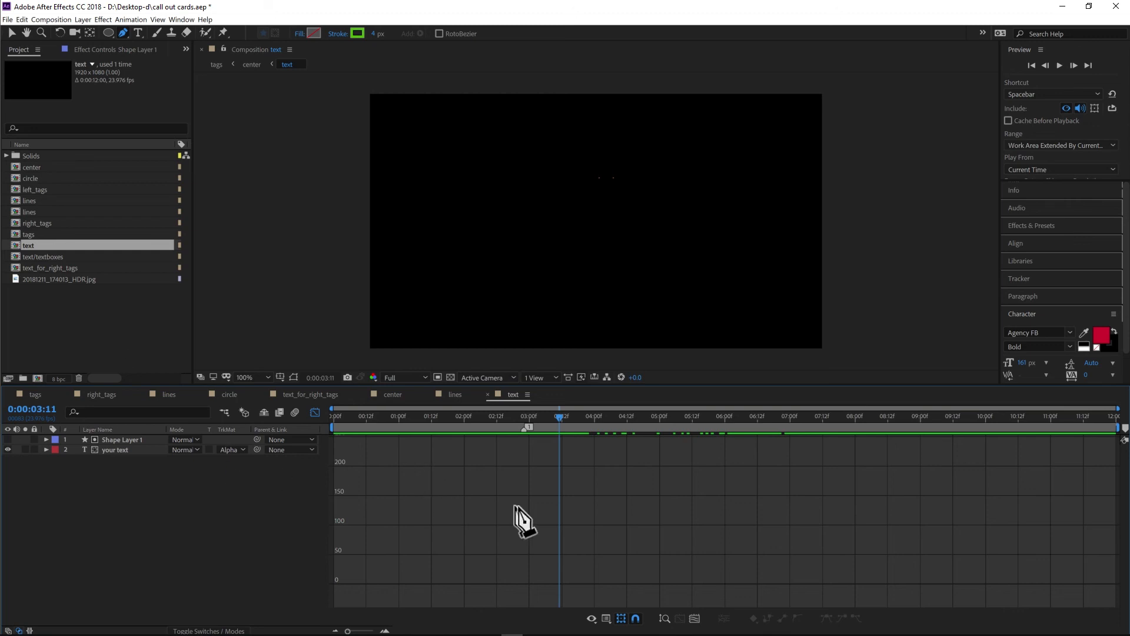
click(37, 394)
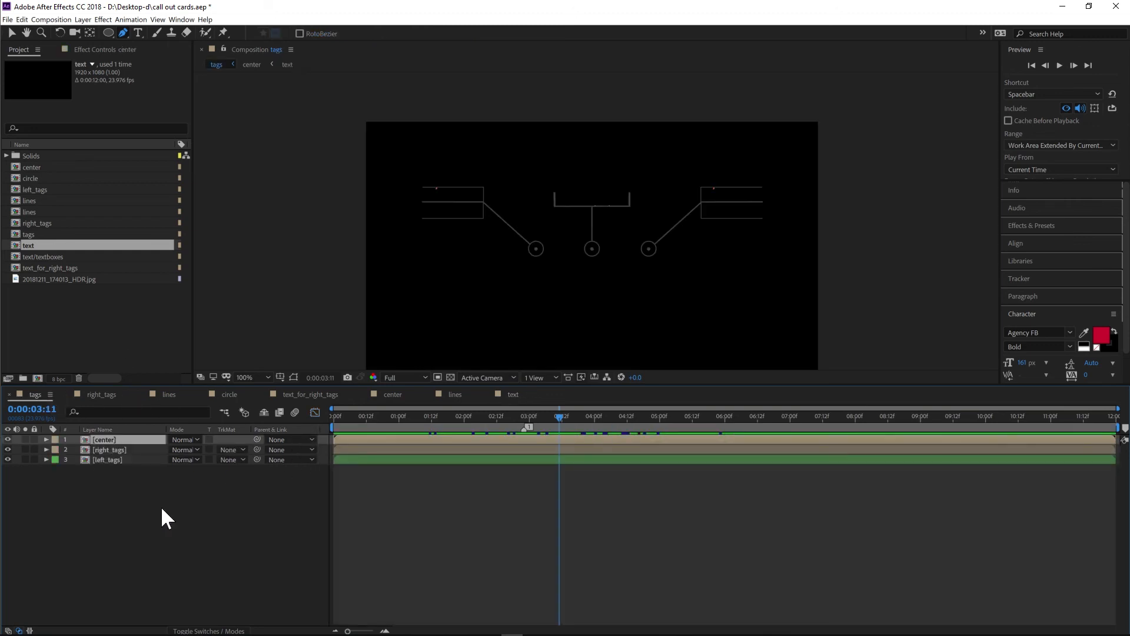